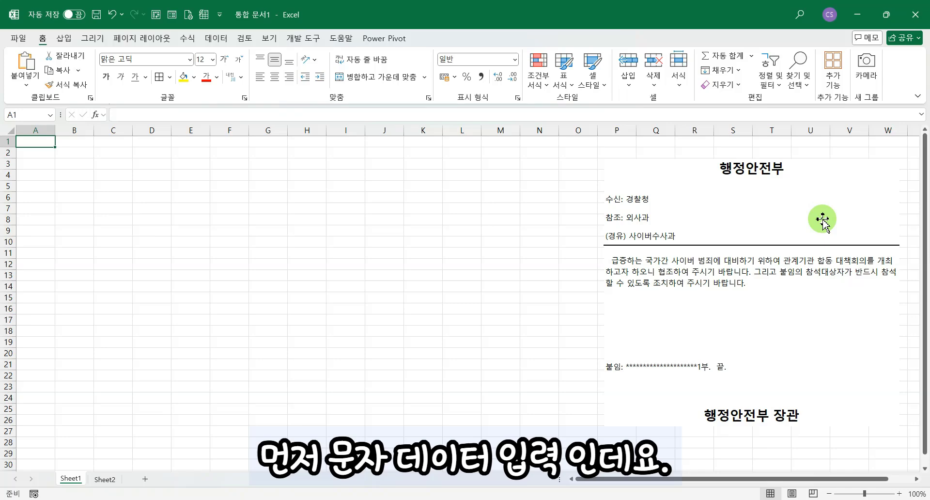
# - Enter 엑셀, 워드 and 파워포인트 one below the other in cells A1 to A3
pyautogui.write('엑셀')
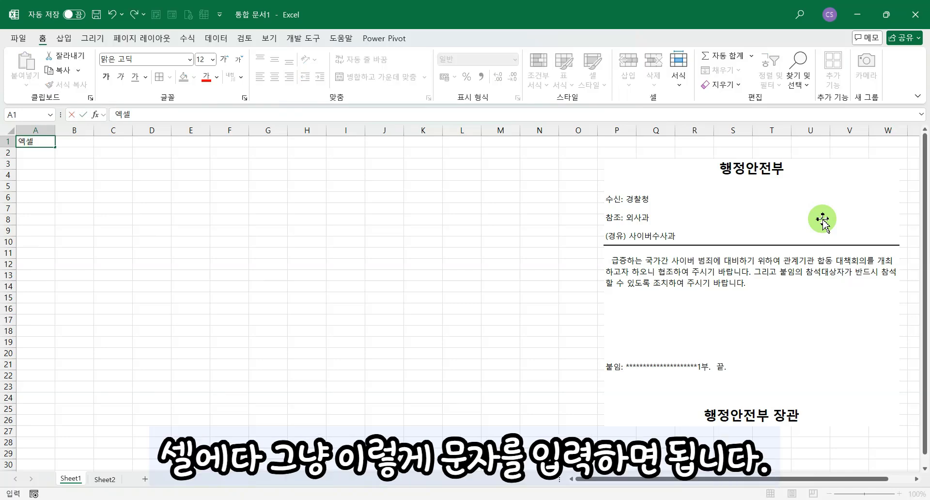
pyautogui.press('Return')
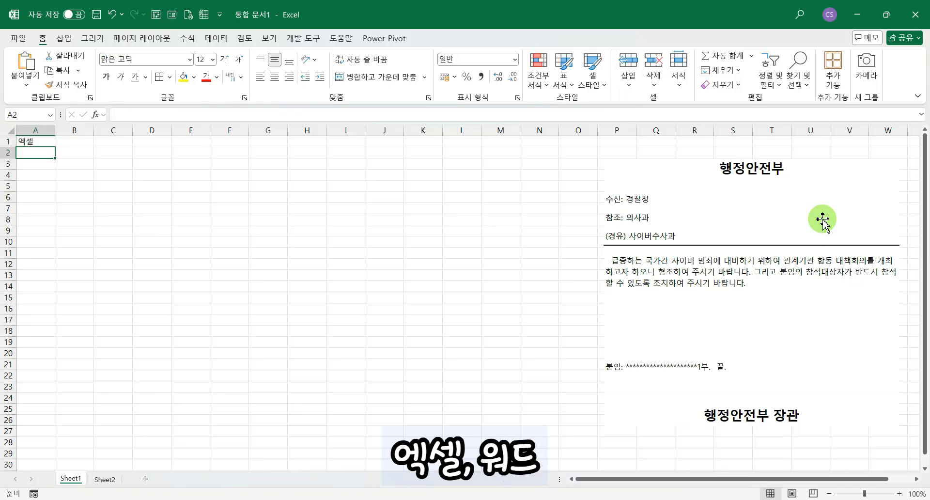
pyautogui.write('워드')
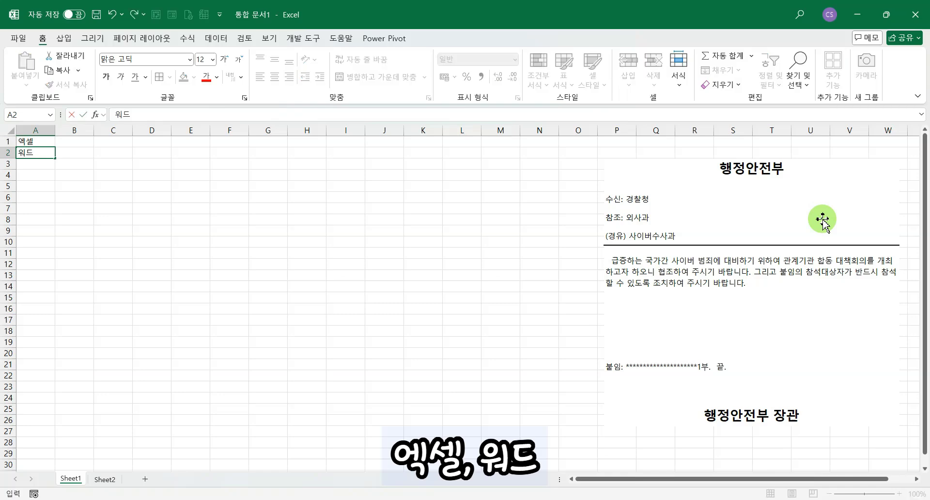
pyautogui.press('Return')
pyautogui.write('파워')
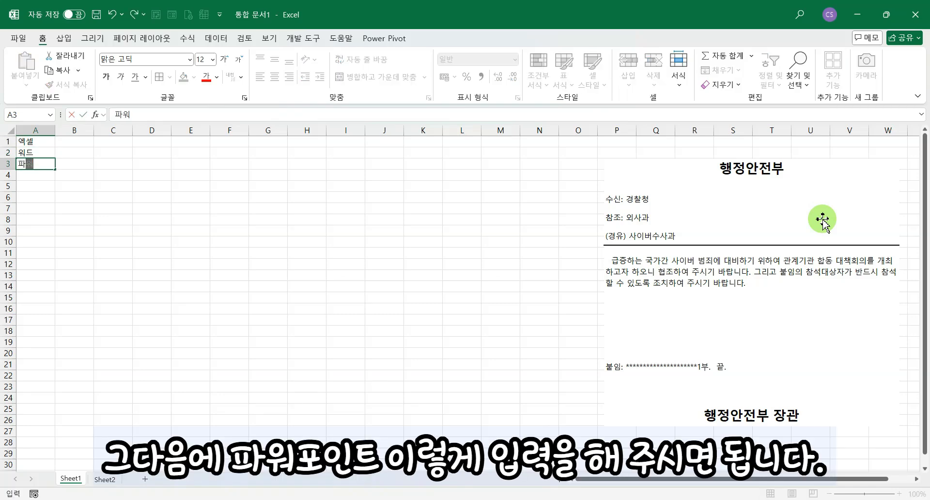
pyautogui.write('포인트')
pyautogui.press('Return')
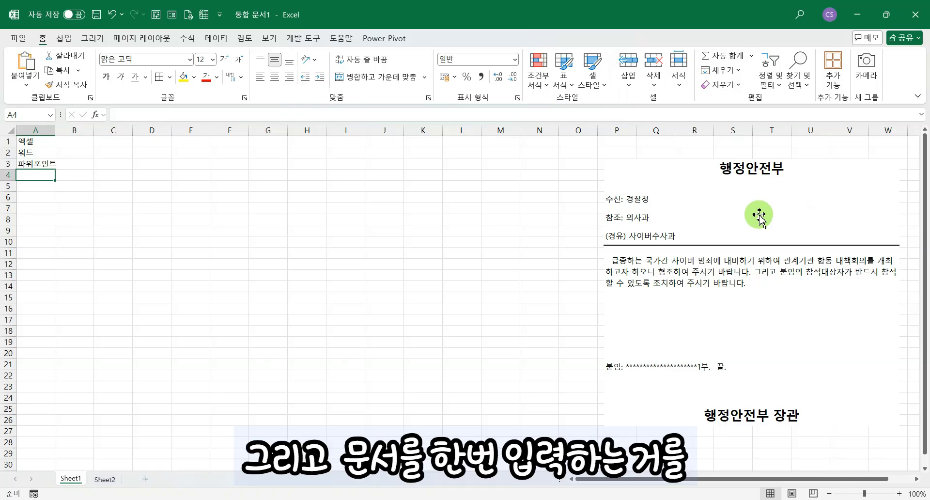
# - Enter the document heading 행정안전부 in cell A5
pyautogui.click(722, 203)
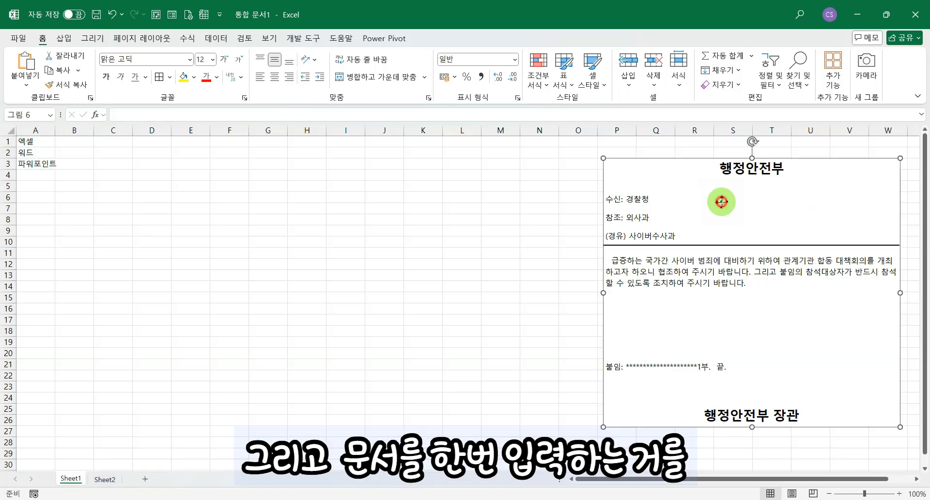
pyautogui.click(35, 186)
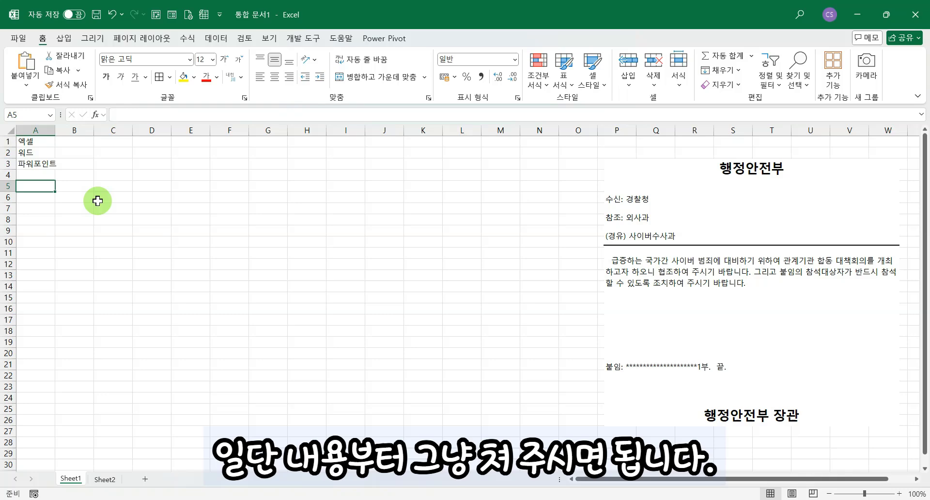
pyautogui.write('행정안')
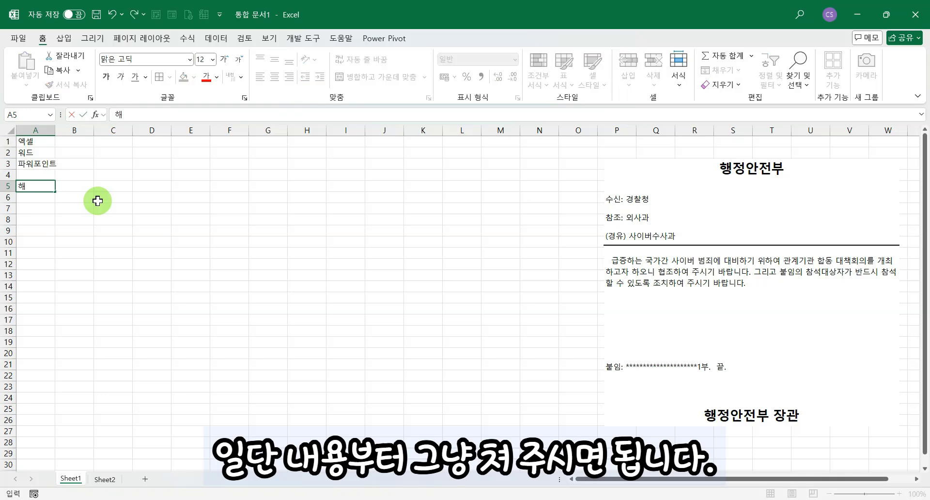
pyautogui.write('접')
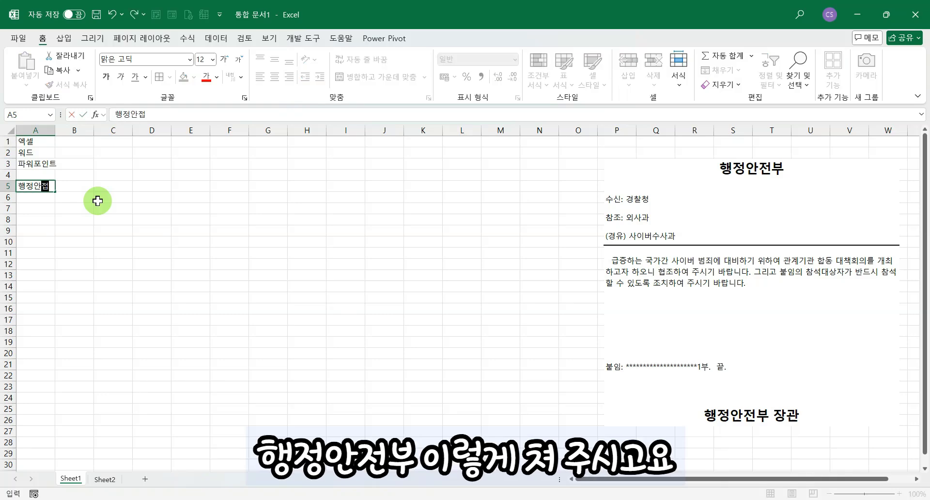
pyautogui.write('부')
pyautogui.press('Return')
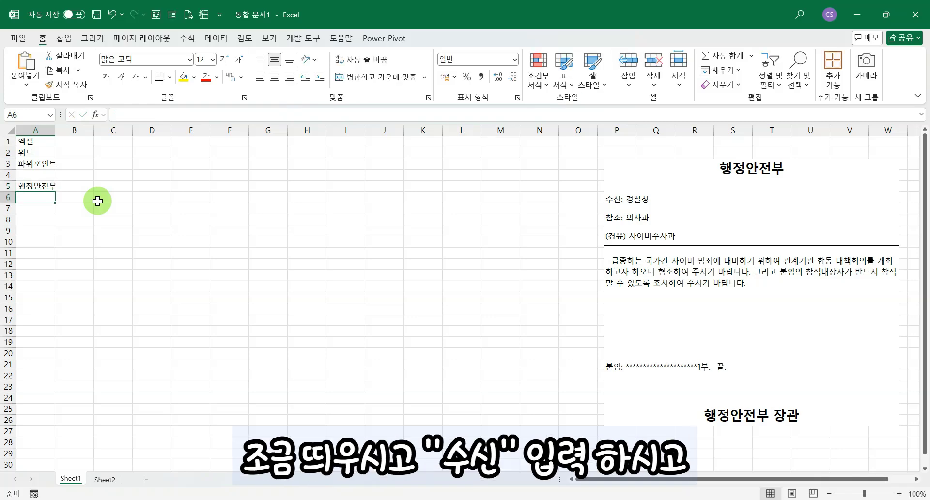
# - Leave row 6 blank and enter the recipient line in row 7, with 수신: in A7 and 경찰청 in B7
pyautogui.press('Return')
pyautogui.write('수')
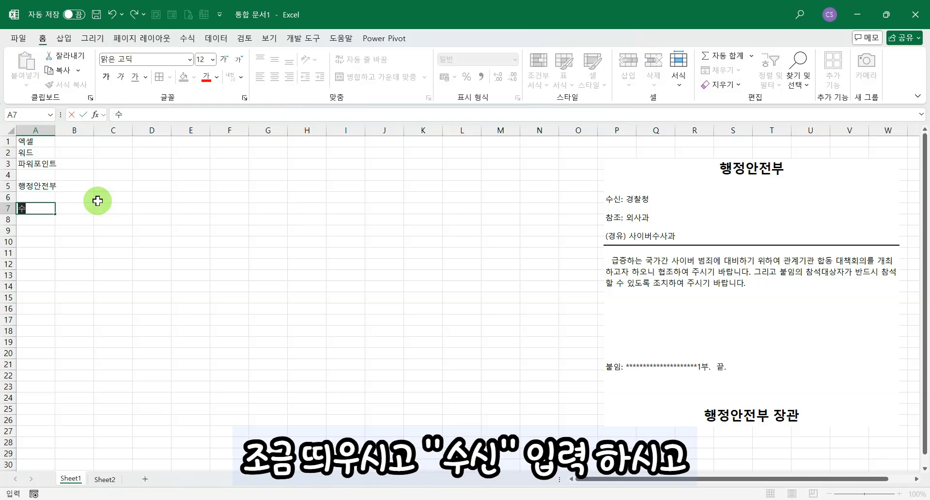
pyautogui.write('신:')
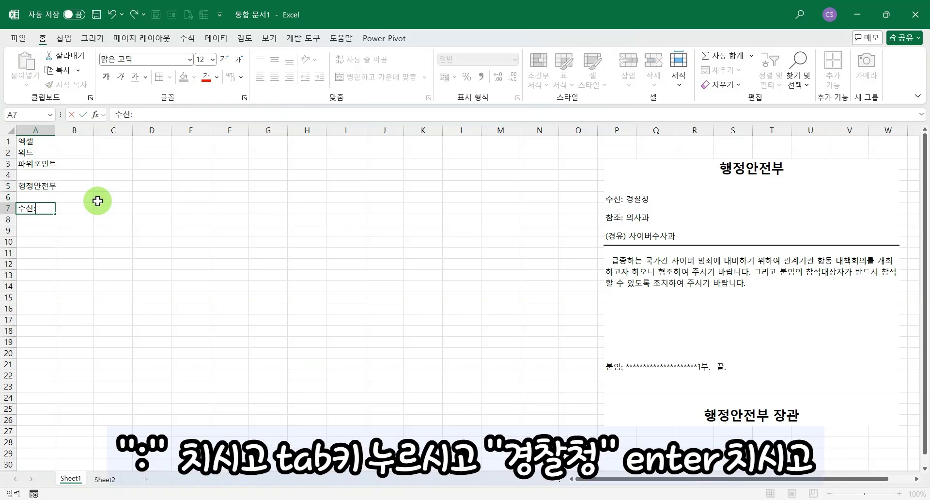
pyautogui.press('Tab')
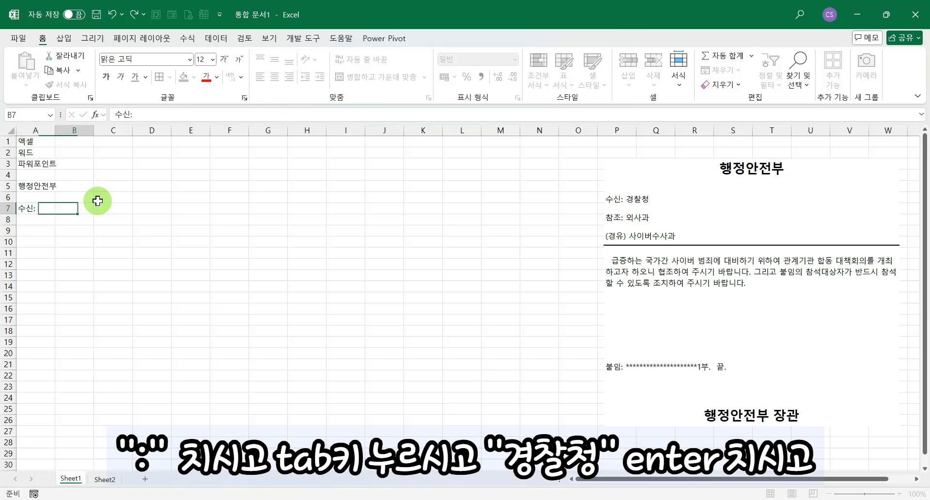
pyautogui.write('경찰처')
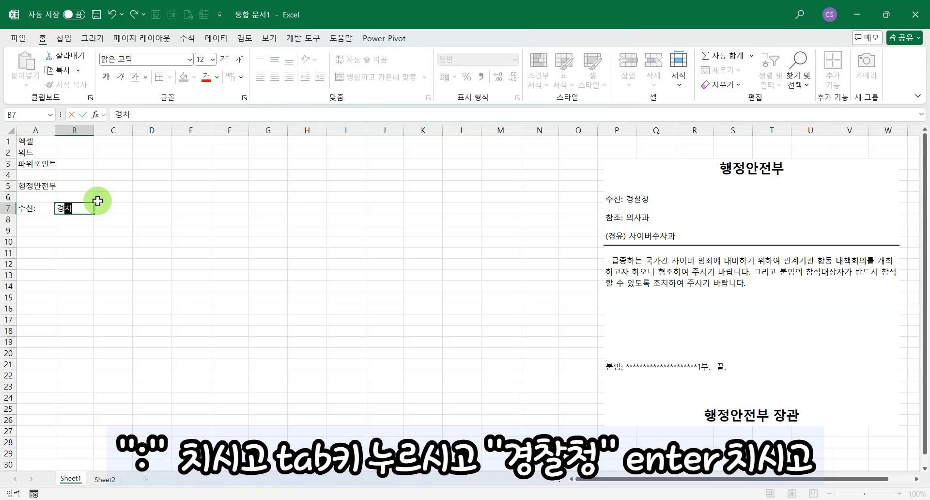
pyautogui.press('Return')
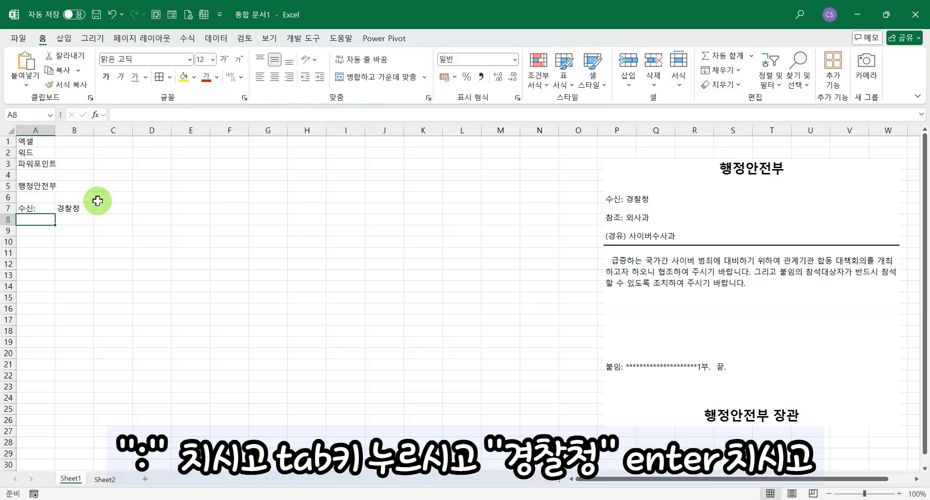
# - Enter the reference line in row 8, with 참조: in A8 and 외사과 in B8
pyautogui.write('ㅊㅁ조')
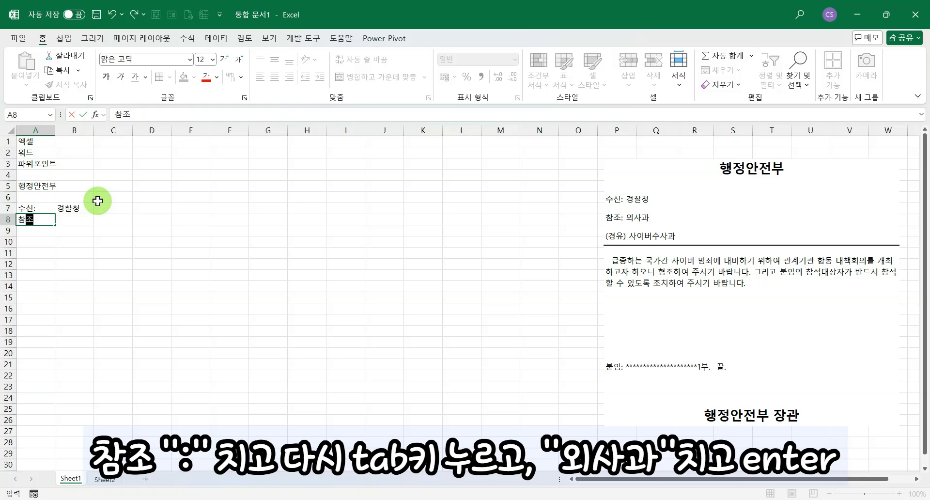
pyautogui.write(':')
pyautogui.press('Tab')
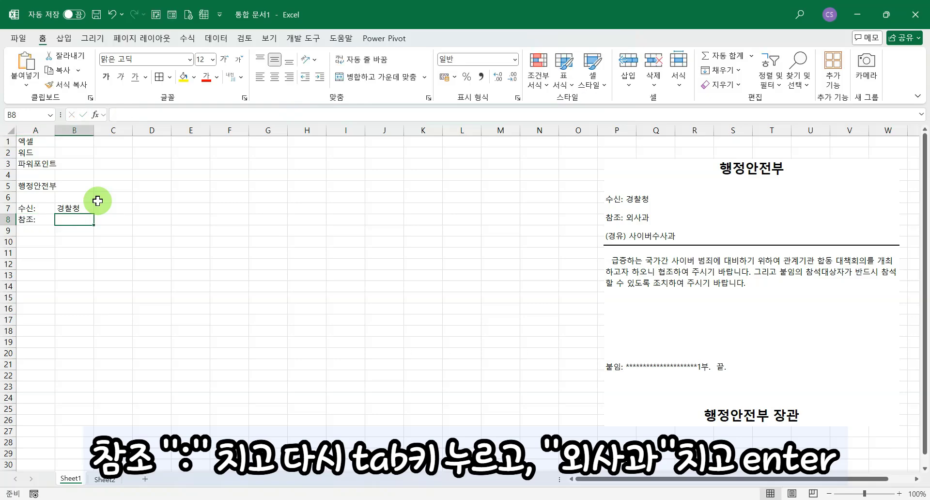
pyautogui.write('외사고')
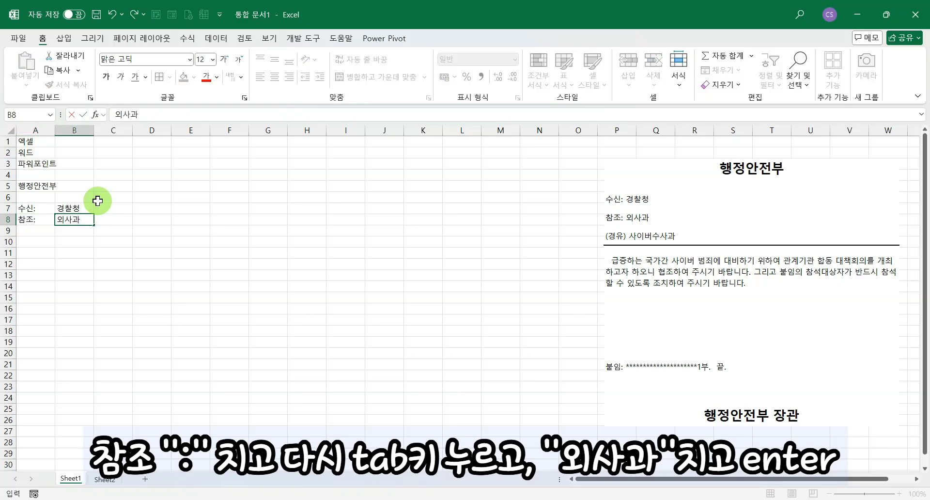
pyautogui.press('Return')
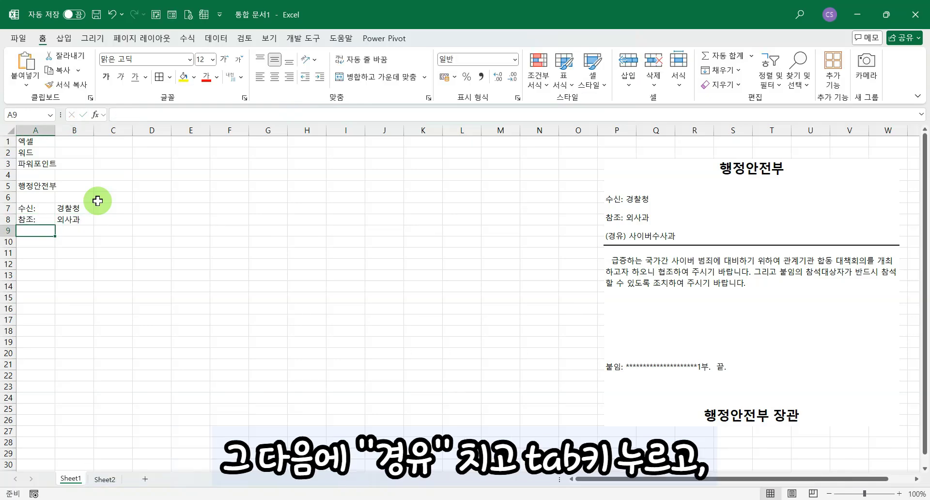
# - Enter the routing line in row 9, with (경유) in A9 and 사이버수사과 in B9
pyautogui.write('(경ㅇ')
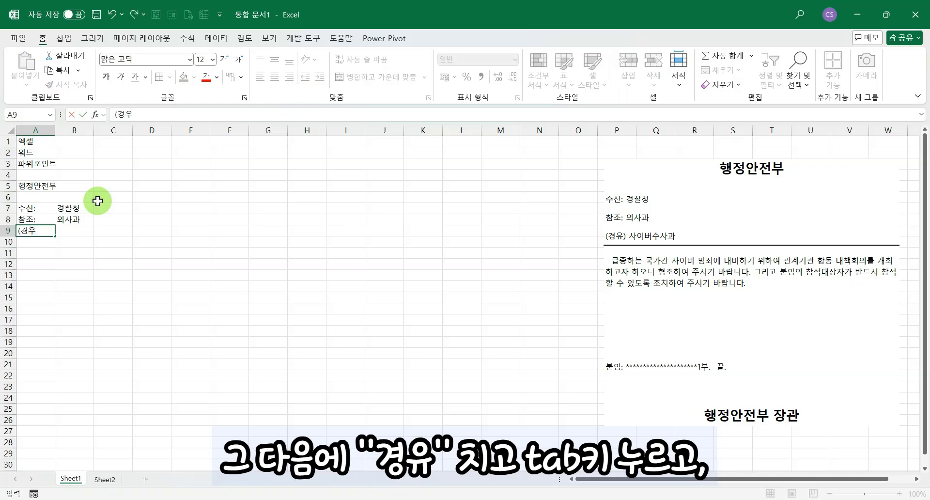
pyautogui.write(')')
pyautogui.press('Tab')
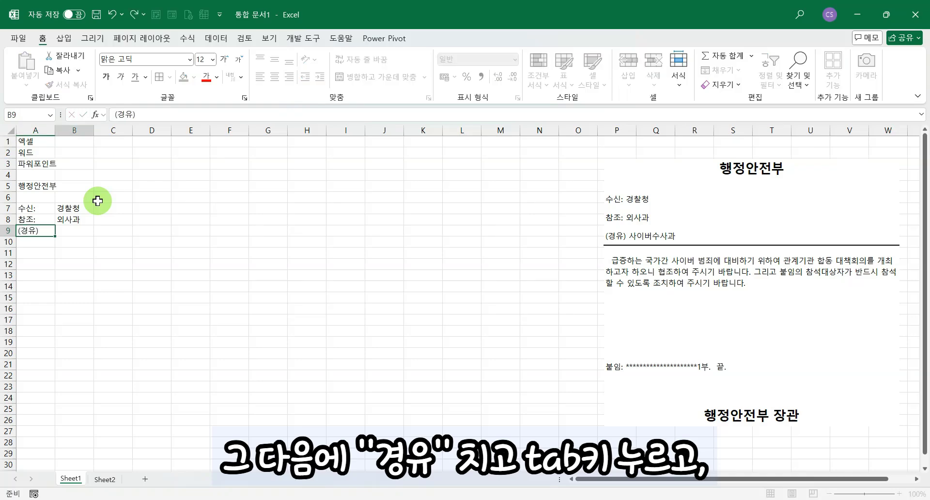
pyautogui.write('사이버수사고')
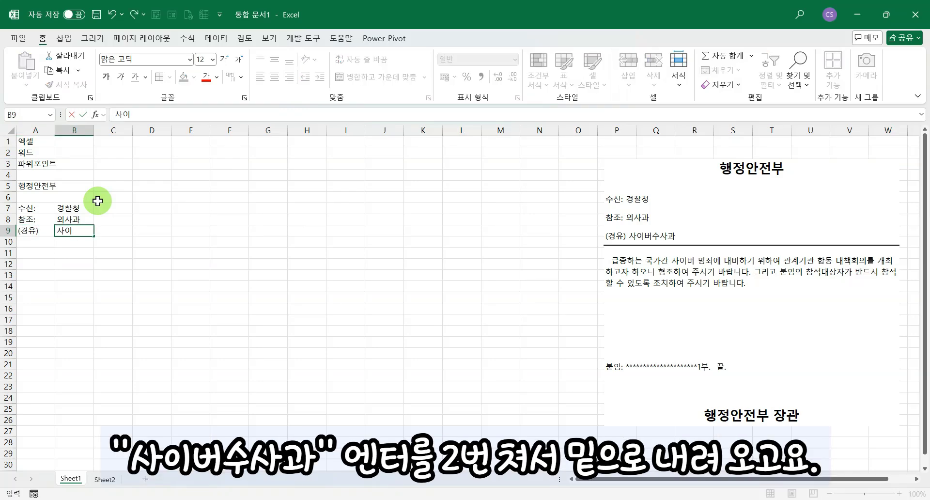
pyautogui.press('Return')
pyautogui.press('Return')
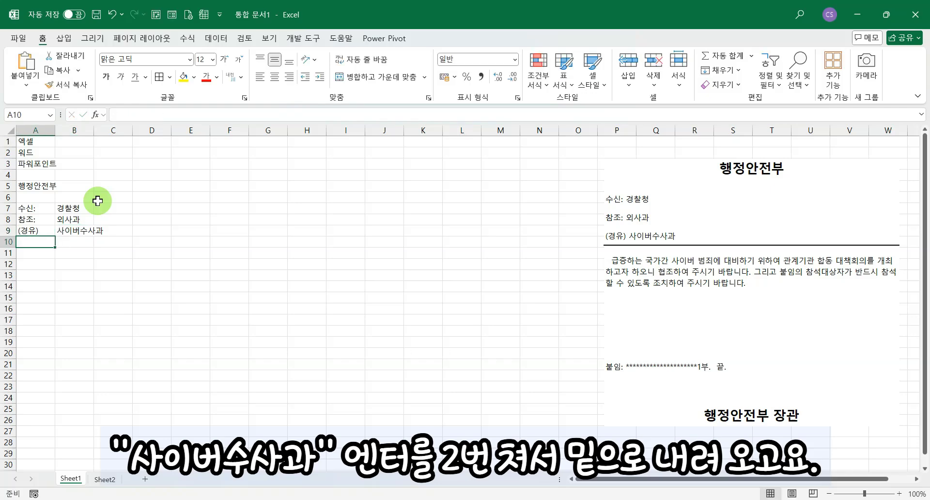
# - Begin the body paragraph in cell A11 with "급증하는 국가간 사이버 범죄에 대비하기 위하여 관계기관 합동"
pyautogui.press('Return')
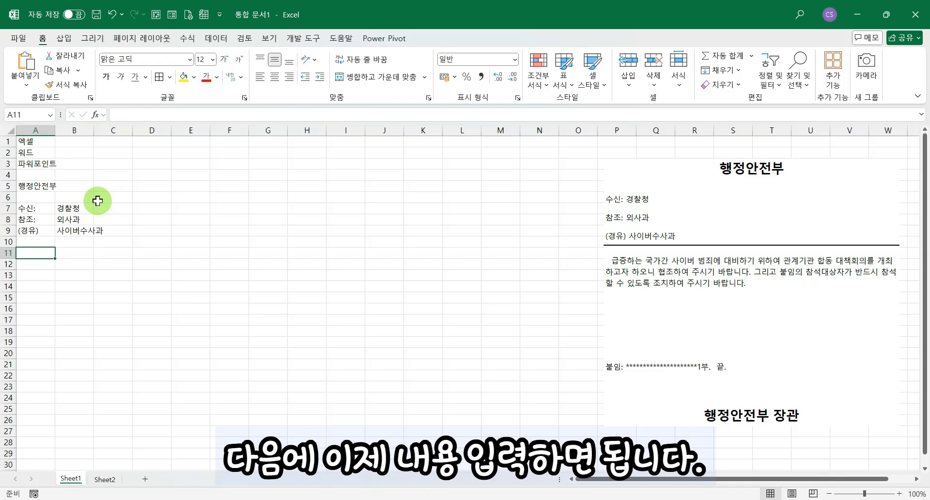
pyautogui.write('급')
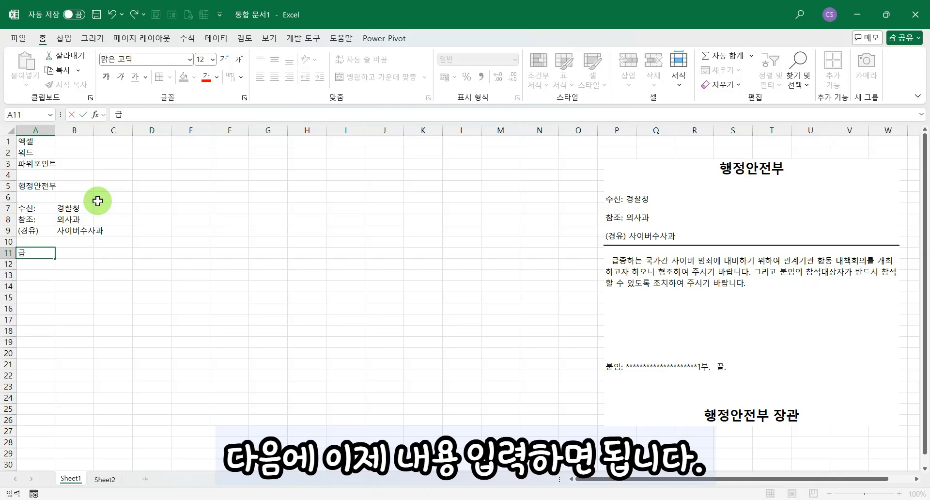
pyautogui.write('증한는')
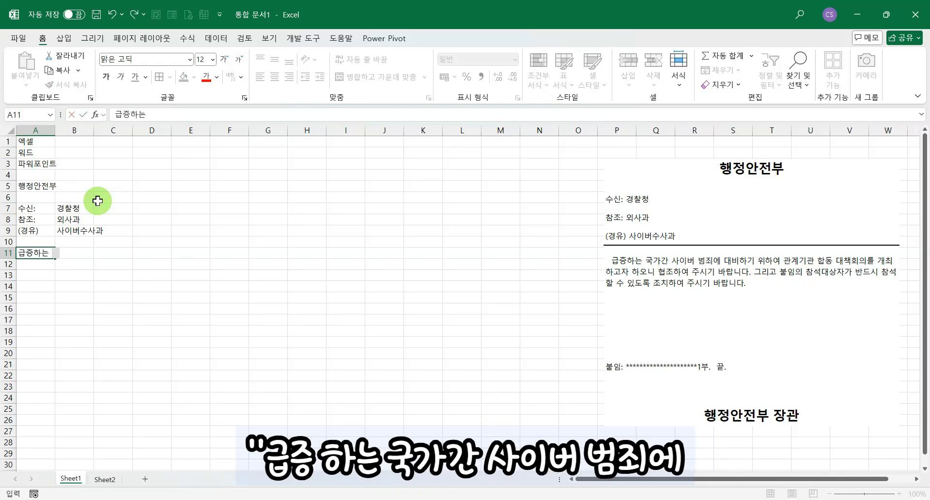
pyautogui.write(' 국가가')
pyautogui.write(' 사이버 ')
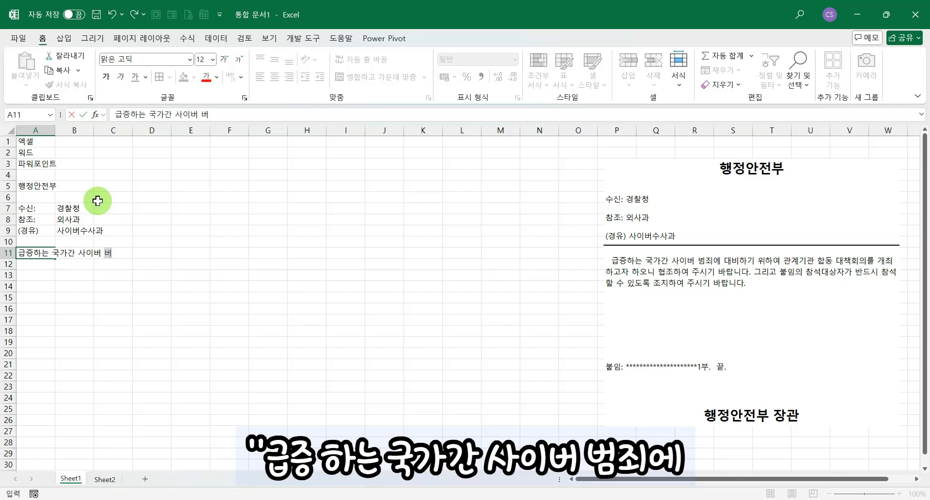
pyautogui.write('범죄에 ㄷ대비하기 우')
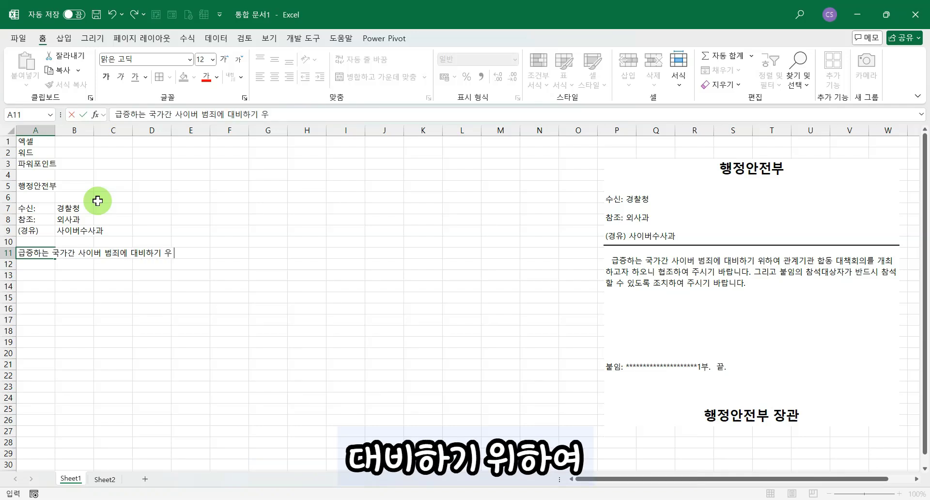
pyautogui.press('BackSpace')
pyautogui.write('위하여 관ㄱ')
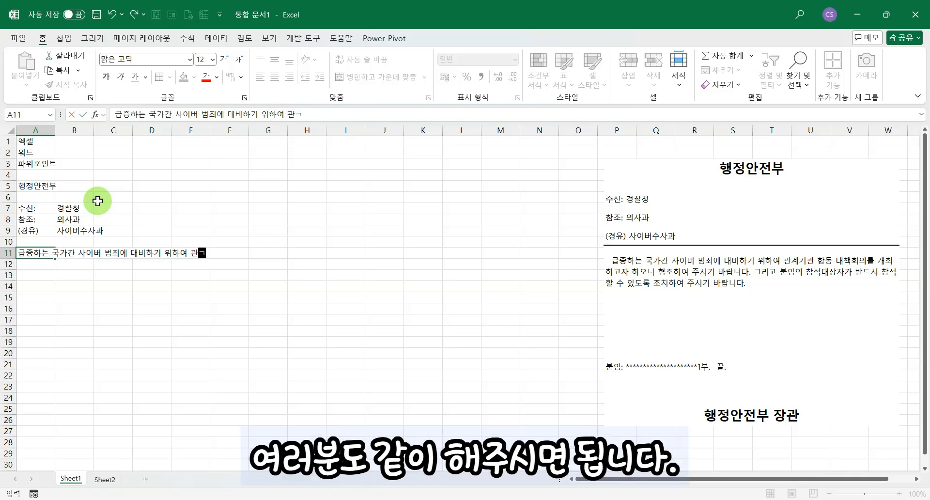
pyautogui.write('기과ㄴ ㅎㅏㅂ동 댗책')
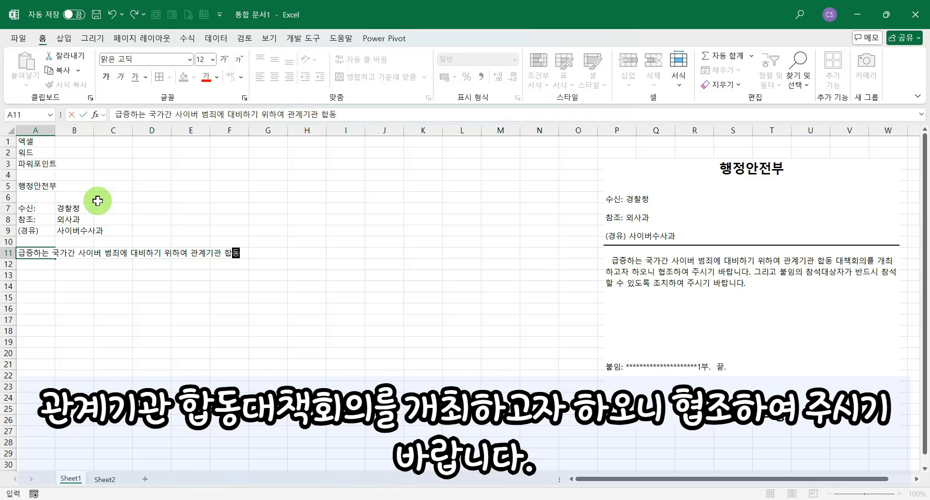
# - Continue the body paragraph in A11 with "대책회의를 개최하고자 하오니 협조하여 주시기 바랍니다." and start the second sentence
pyautogui.press('BackSpace')
pyautogui.press('BackSpace')
pyautogui.write('대책호')
pyautogui.write('ㅣ의를 개최')
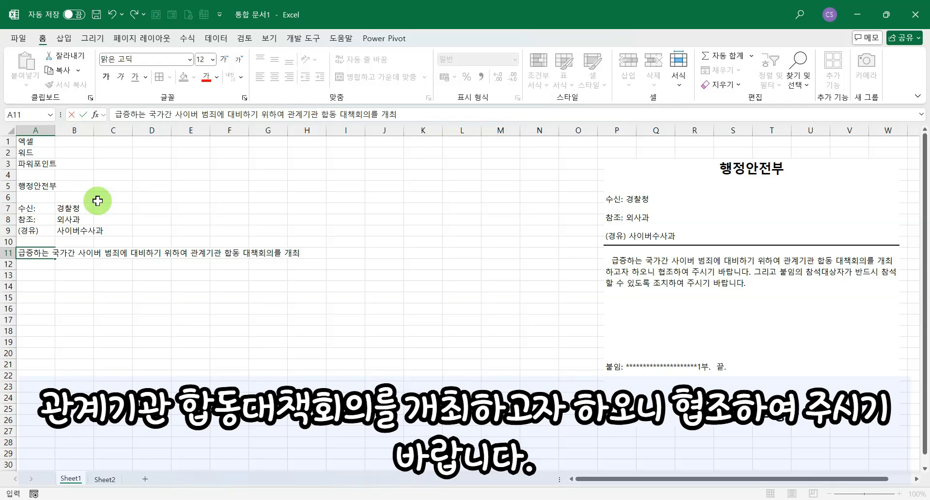
pyautogui.write('하고자 ')
pyautogui.write('ㅎㅏ오니')
pyautogui.write(' 협')
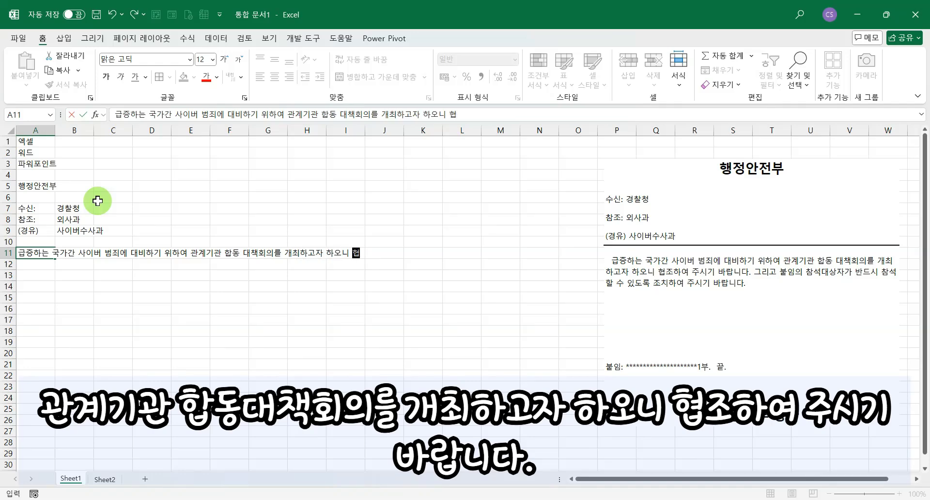
pyautogui.write('조하여 주시기 ')
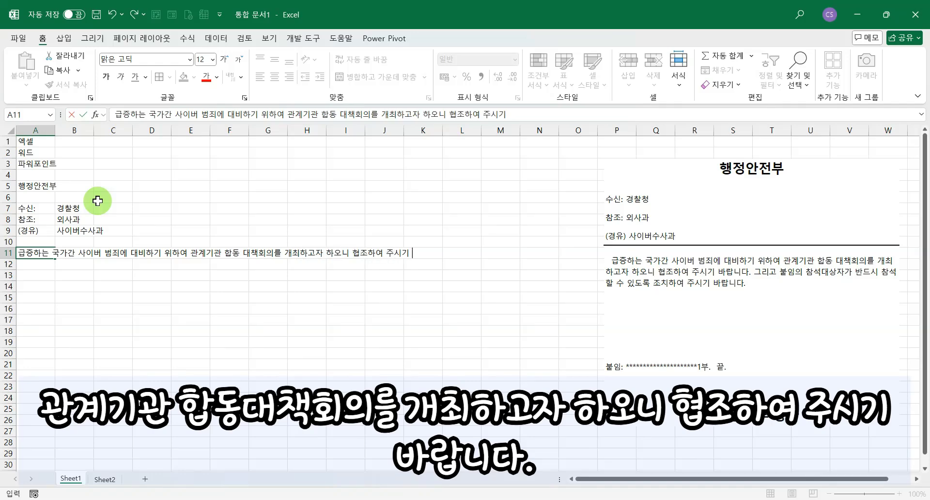
pyautogui.write('바랍니다. 그리')
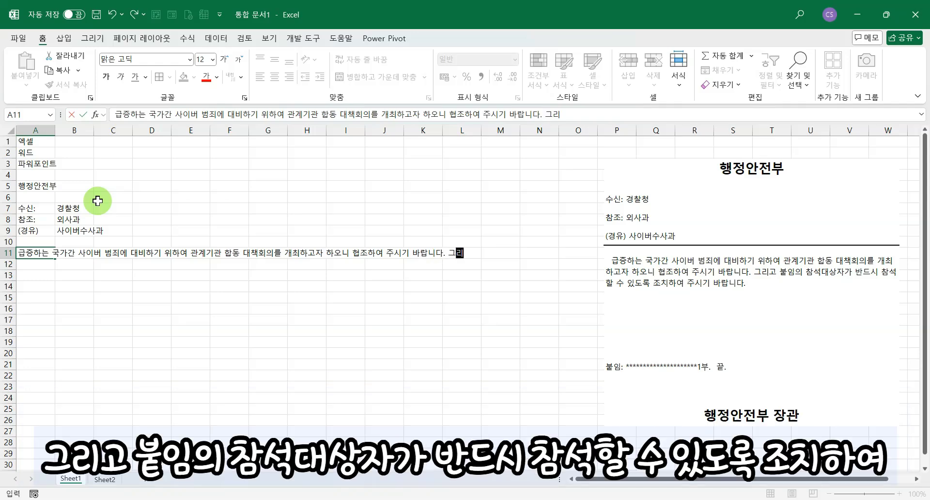
# - Complete the second sentence in A11 as "그리고 붙임의 참석대상자가 반드시 참석할 수 있도록 조치하여 주시기 바랍니다."
pyautogui.write('고 붙임의 ')
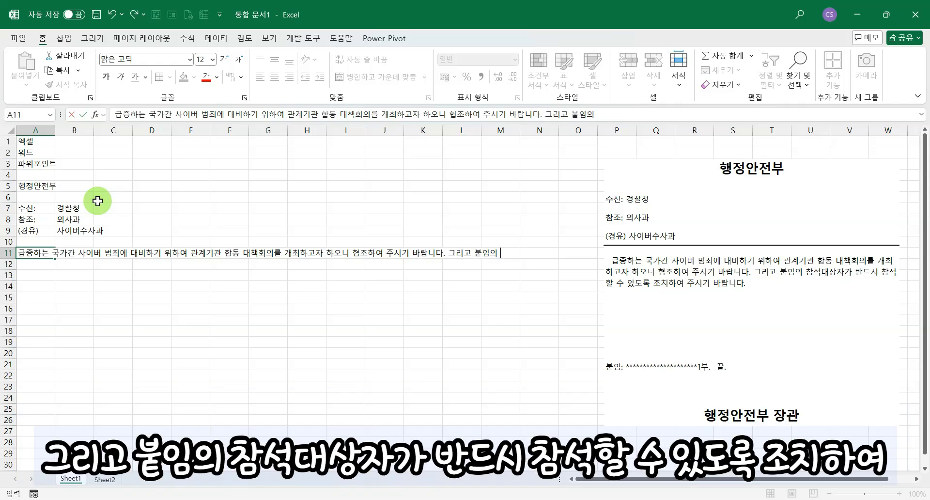
pyautogui.write('참석대상자가 반드시')
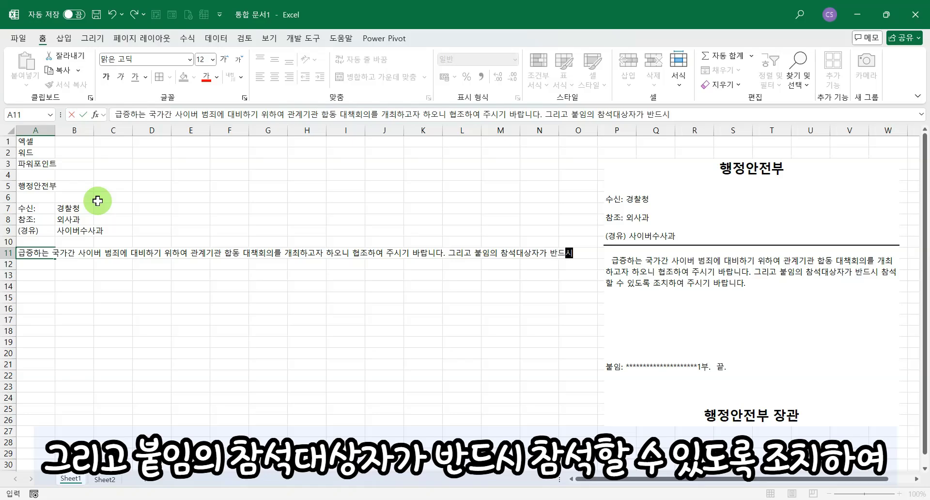
pyautogui.write(' 참석하ㄹ 수 있도록 ')
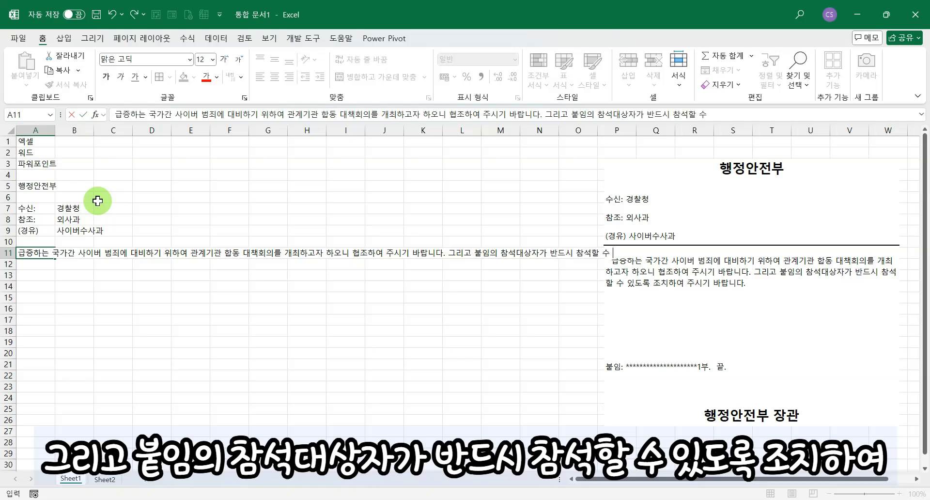
pyautogui.write('조치하여')
pyautogui.press('BackSpace')
pyautogui.press('BackSpace')
pyautogui.press('BackSpace')
pyautogui.press('BackSpace')
pyautogui.write('치하여 주시기 바랍니')
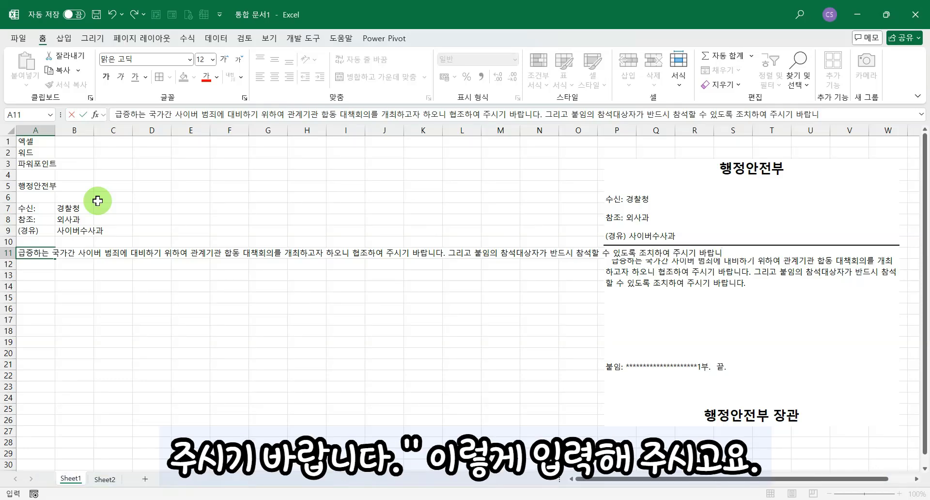
pyautogui.write('다.')
pyautogui.press('Return')
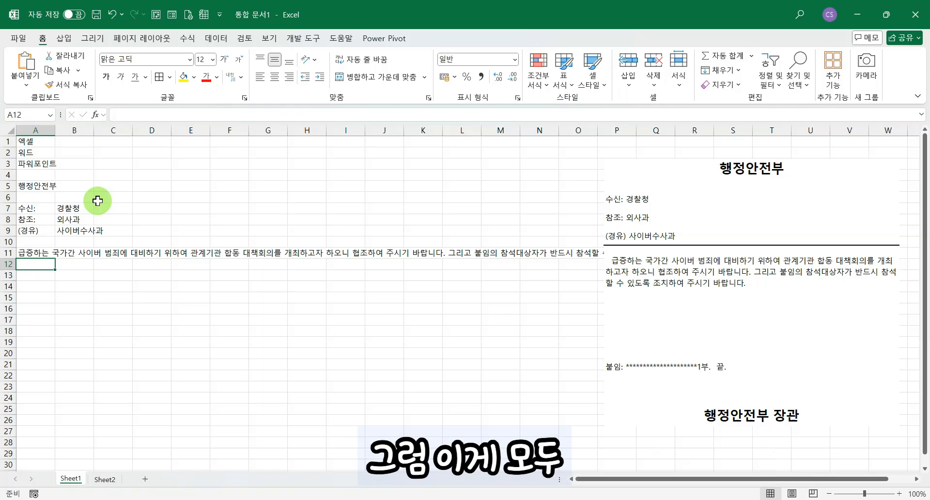
# - Merge and centre the title 행정안전부 across A5:G5
pyautogui.click(41, 255)
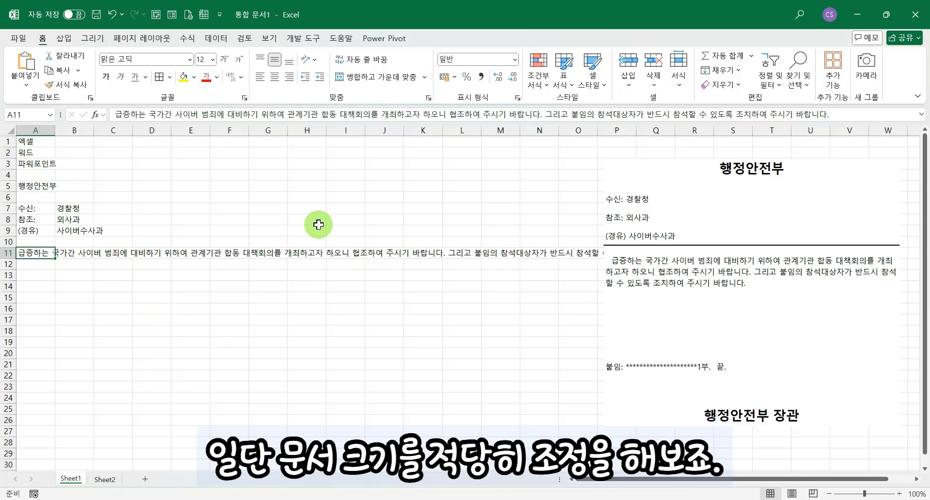
pyautogui.click(22, 185)
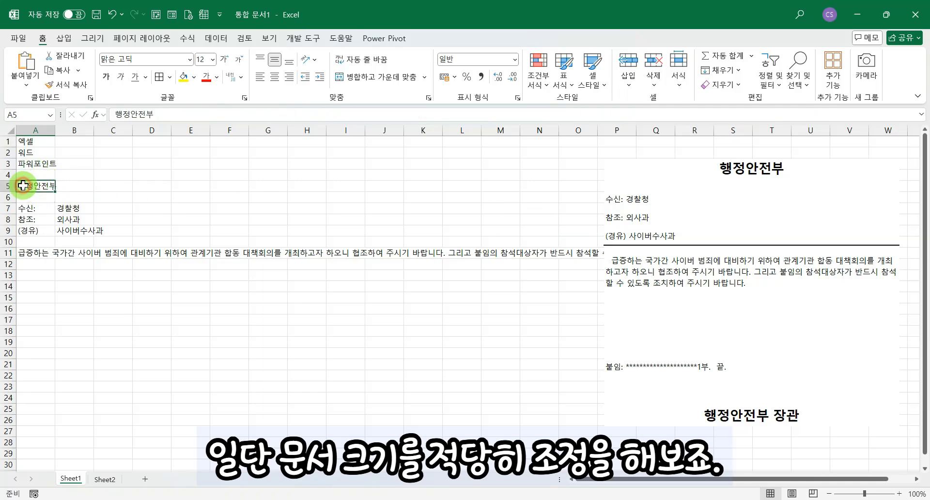
pyautogui.moveTo(22, 185); pyautogui.dragTo(258, 183)
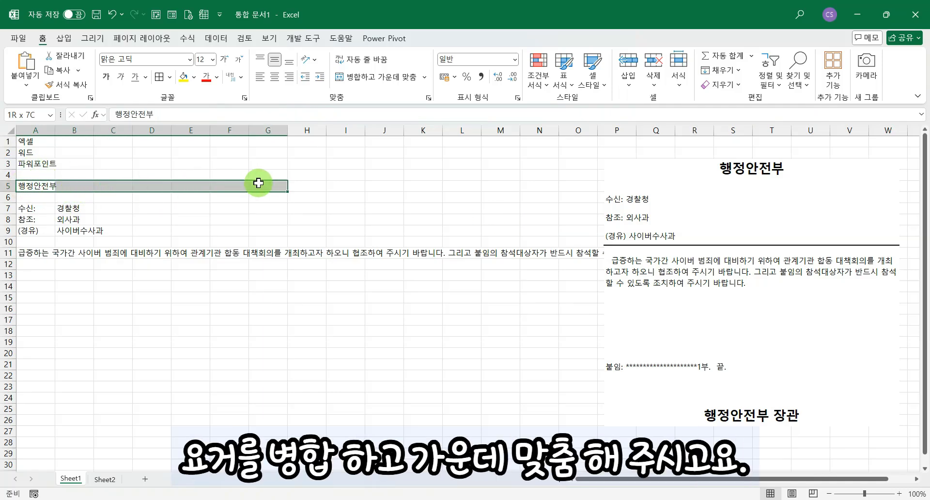
pyautogui.click(378, 78)
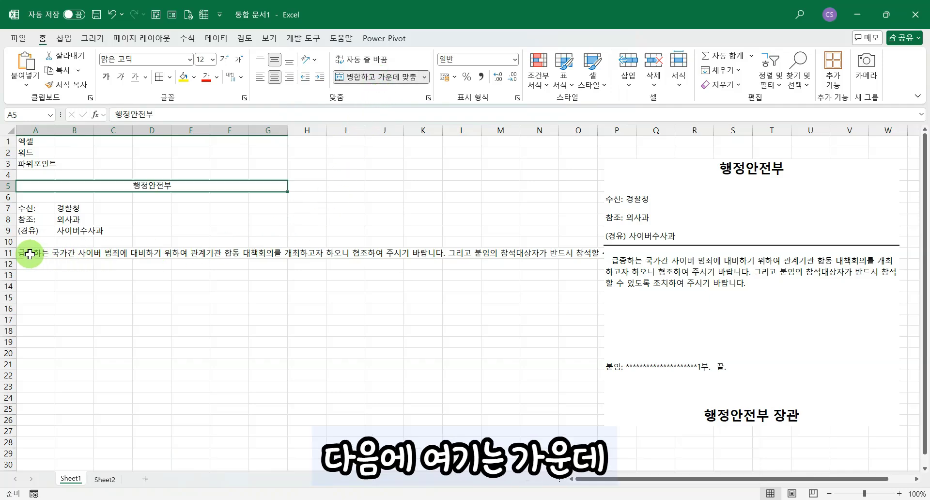
# - Merge A11:G11 without centring the text and enlarge row 11 to about eleven standard rows in height
pyautogui.moveTo(23, 252); pyautogui.dragTo(276, 253)
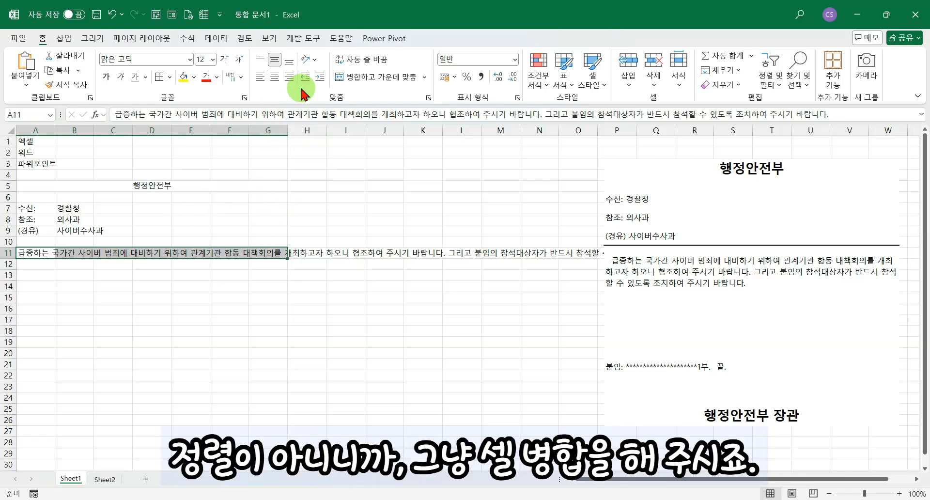
pyautogui.click(424, 80)
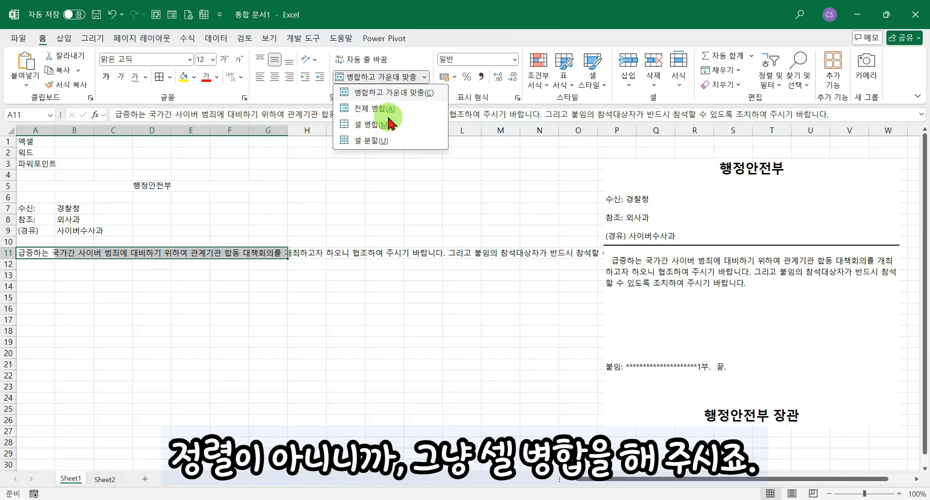
pyautogui.click(377, 123)
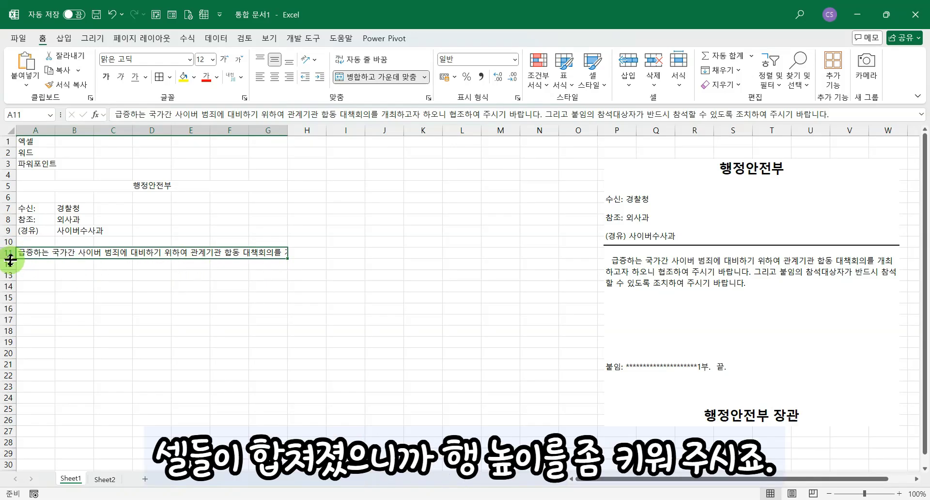
pyautogui.moveTo(10, 261); pyautogui.dragTo(19, 370)
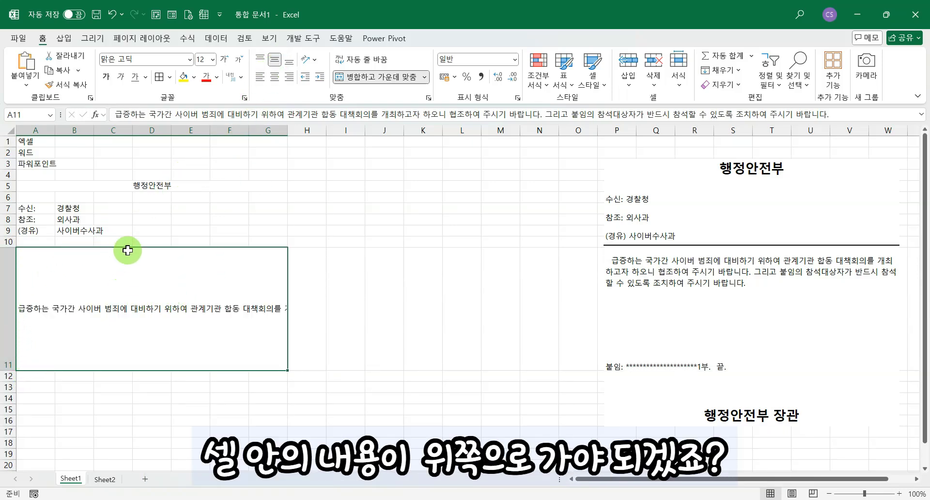
# - Top-align and wrap the body text in A11, and indent its first line with two spaces
pyautogui.click(260, 59)
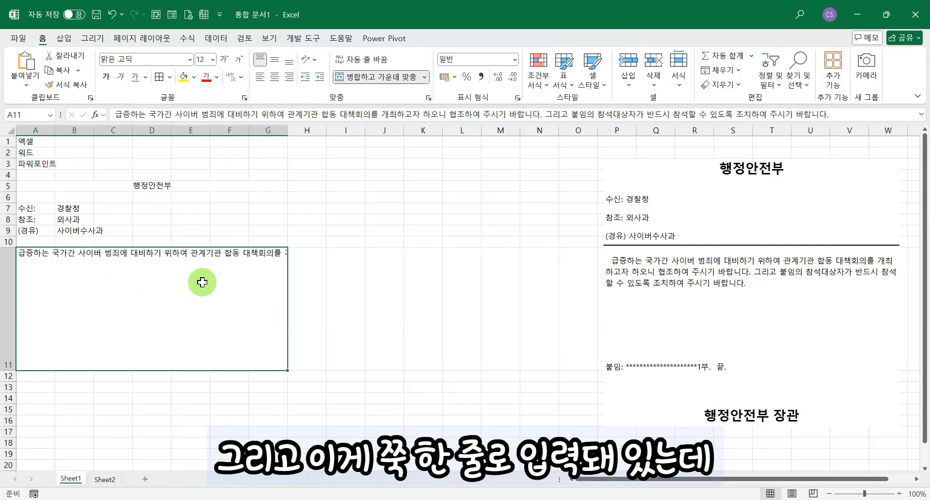
pyautogui.click(367, 62)
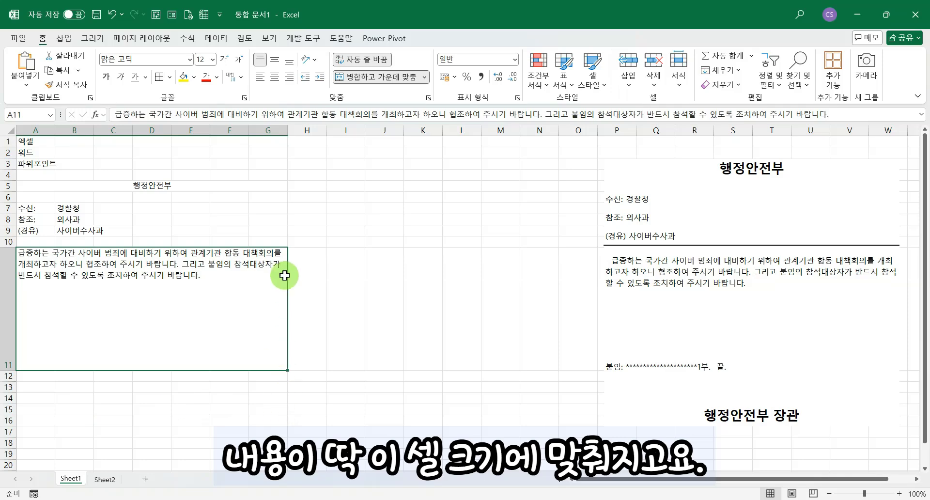
pyautogui.doubleClick(19, 252)
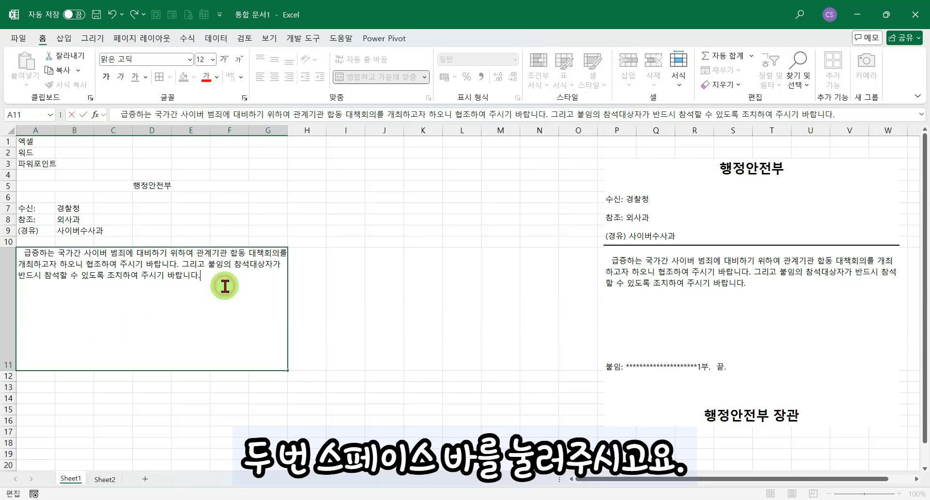
# - Enter the attachment line in row 12, with 붙임: in A12 and "참석대상자 명단 1부. 끝." in B12
pyautogui.click(51, 377)
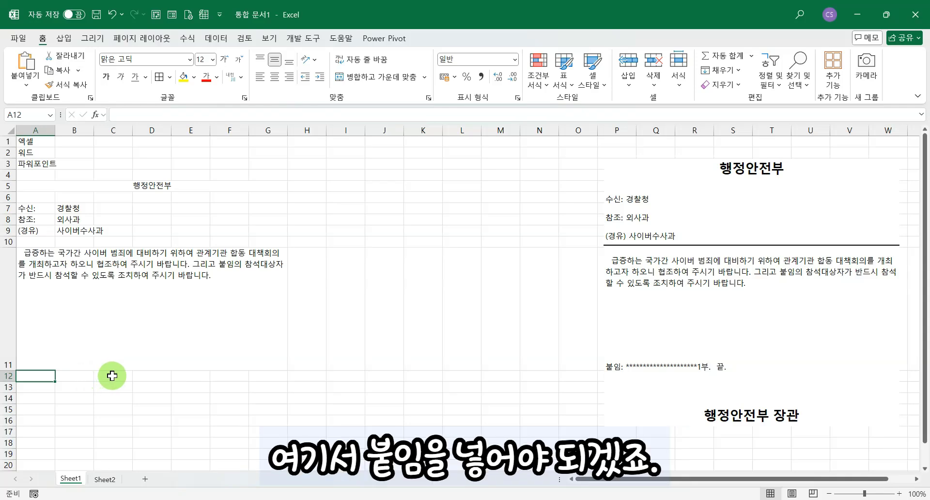
pyautogui.write('부')
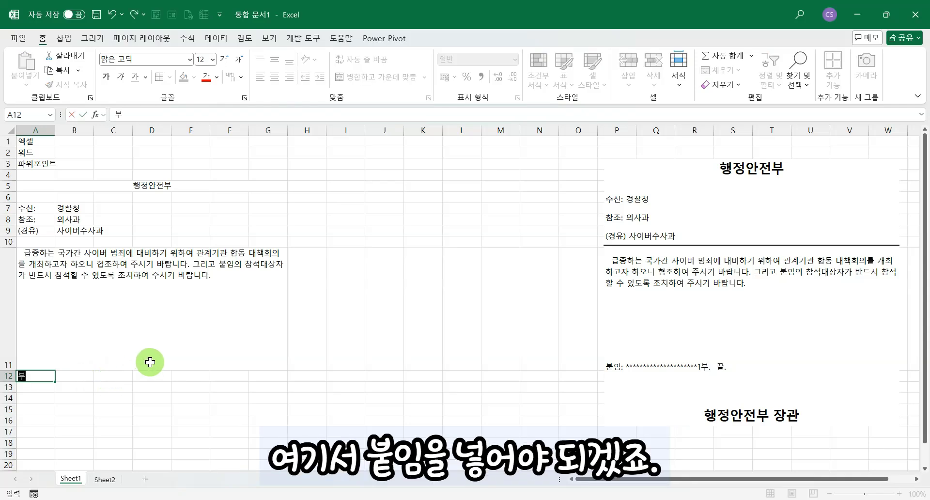
pyautogui.write('임:')
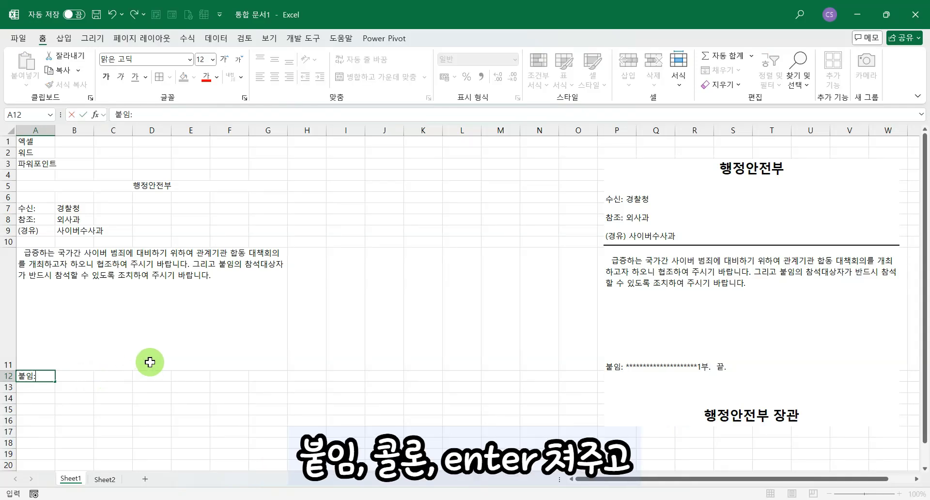
pyautogui.press('Tab')
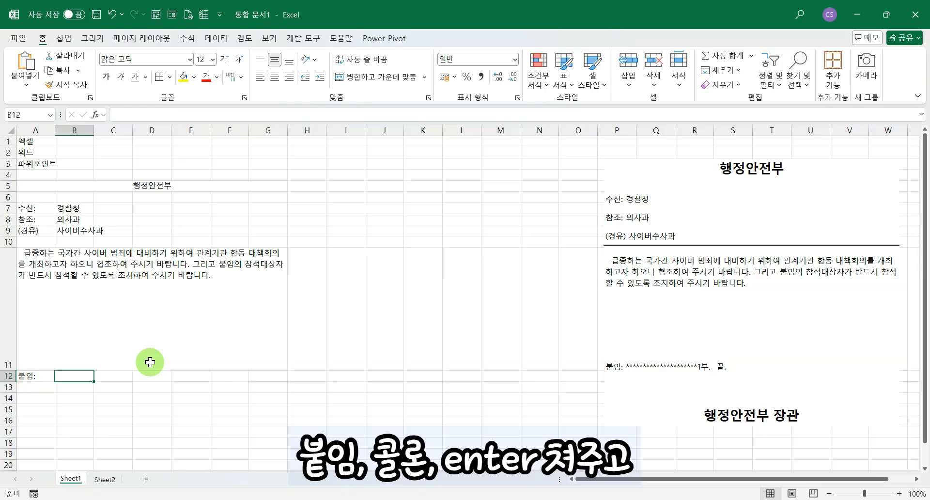
pyautogui.write('참서')
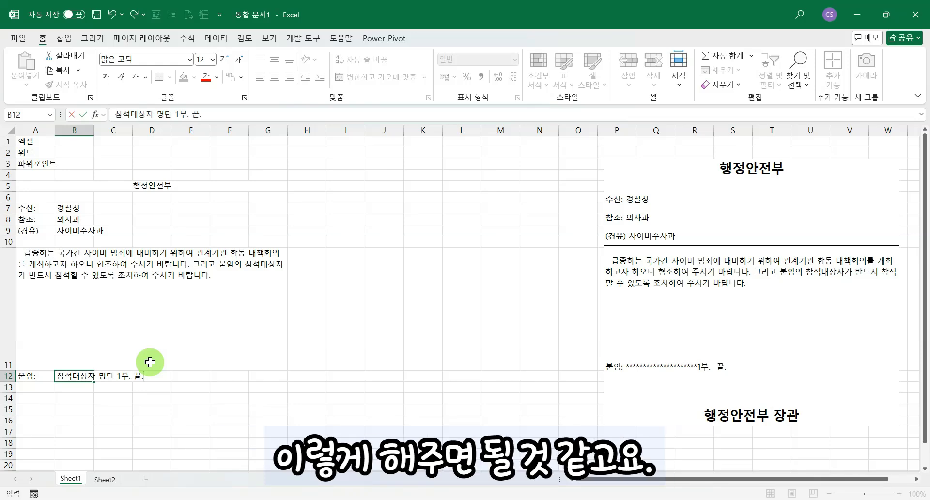
pyautogui.press('Return')
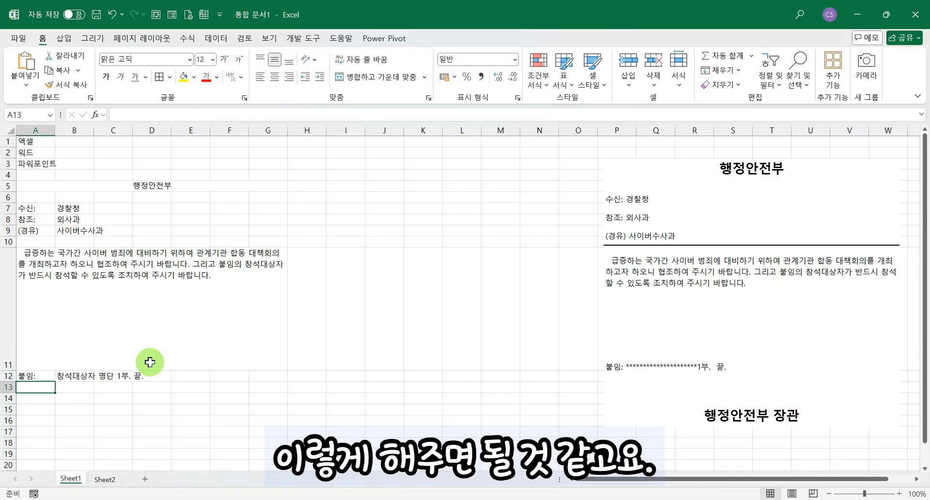
# - Enter the signature line 행정안전부 장관 in cell A16
pyautogui.scroll(-1, 155, 393)
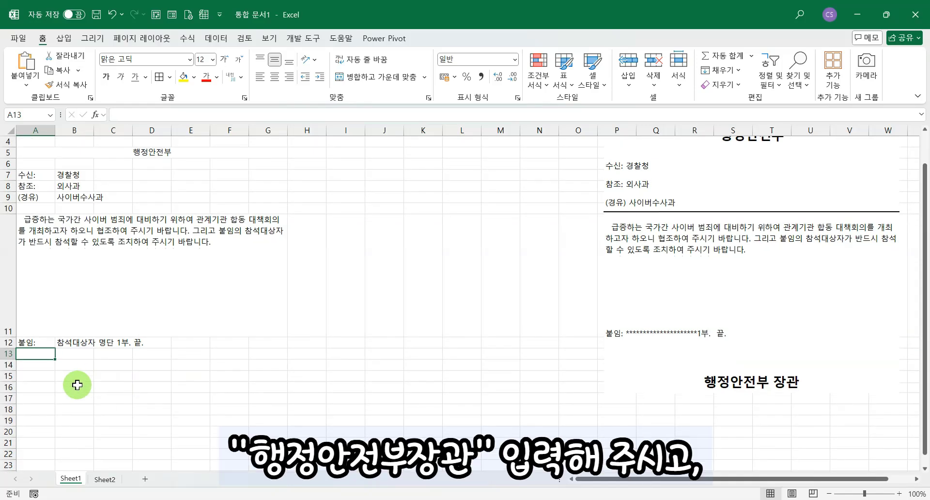
pyautogui.click(32, 384)
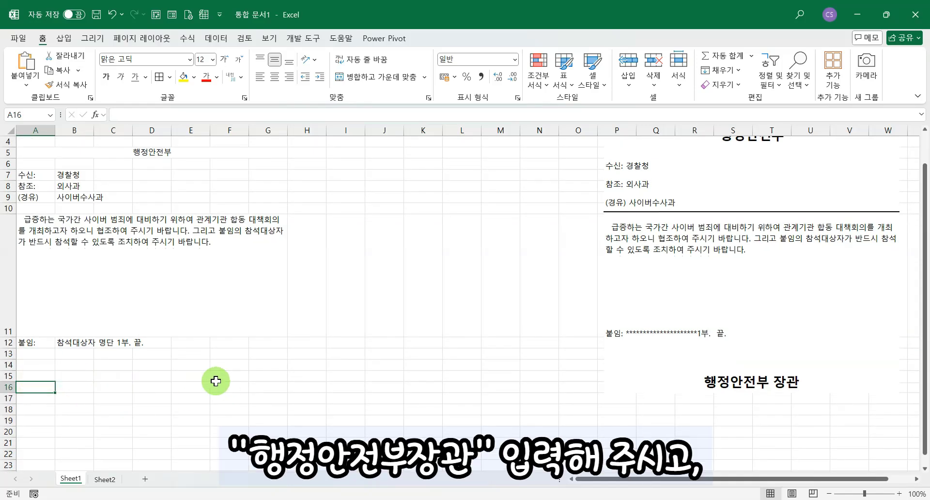
pyautogui.write('행')
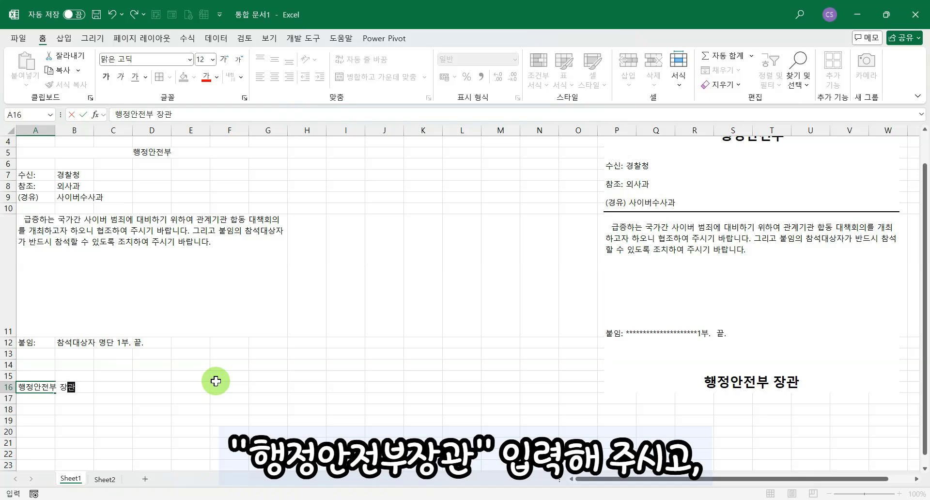
pyautogui.write('정안전부 장관')
pyautogui.press('Return')
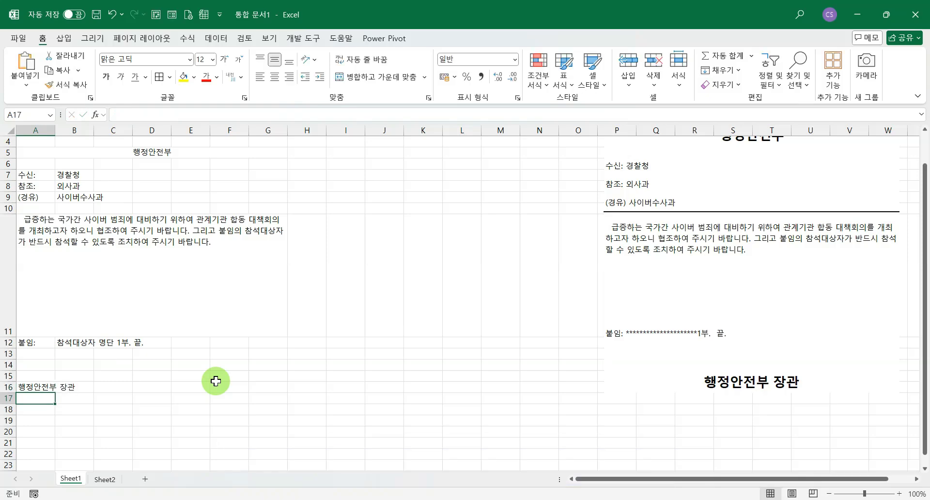
# - Copy the merged, centred format of title cell A5 onto A16:G16 with Format Painter
pyautogui.click(47, 387)
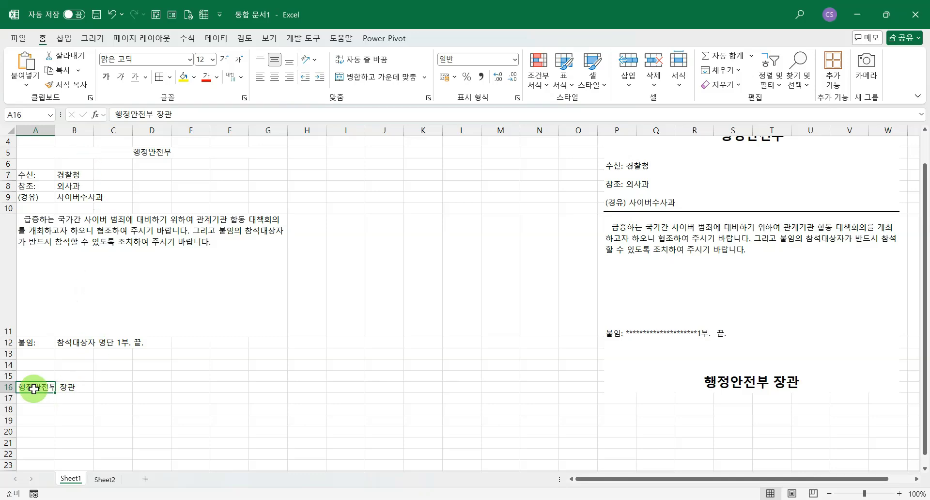
pyautogui.click(61, 148)
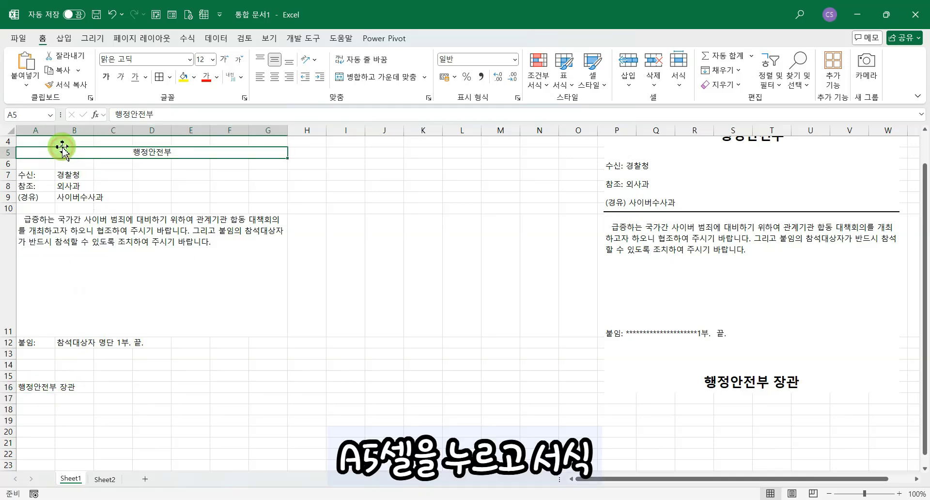
pyautogui.click(68, 86)
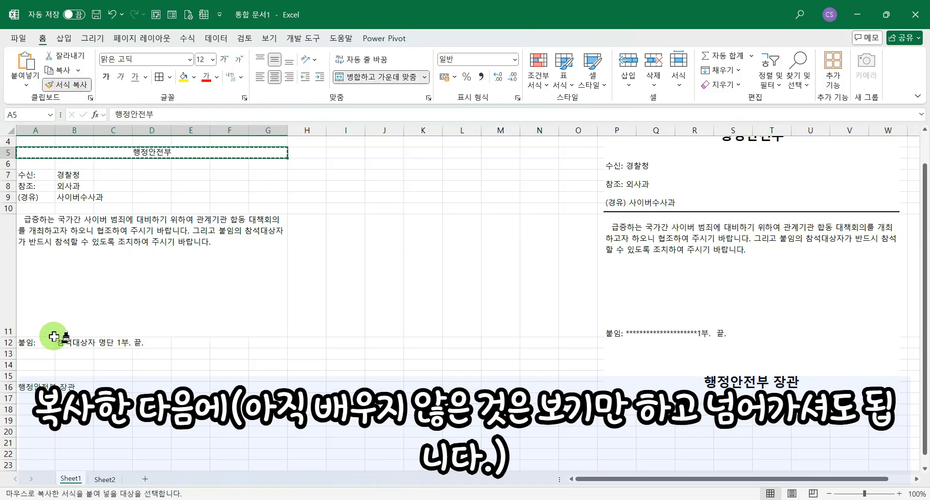
pyautogui.moveTo(23, 389); pyautogui.dragTo(285, 386)
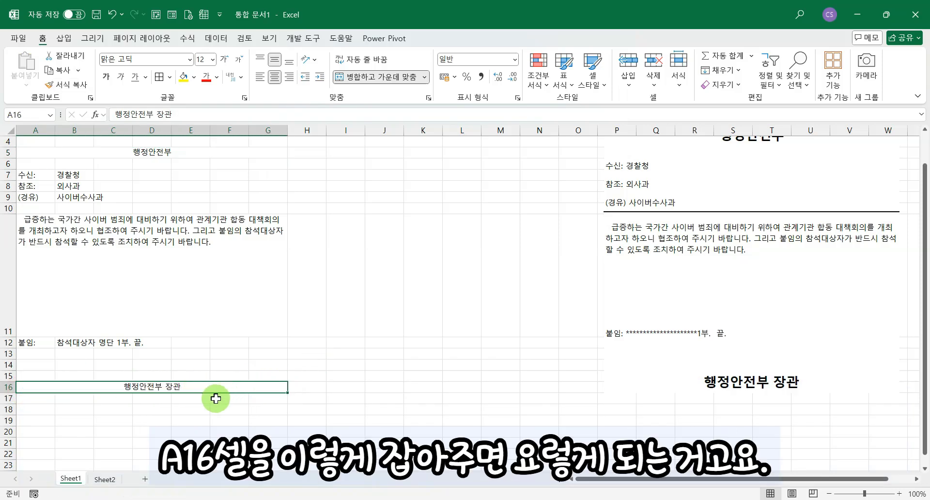
# - Make the title 행정안전부 in A5 bold and set its font size to 22
pyautogui.click(109, 155)
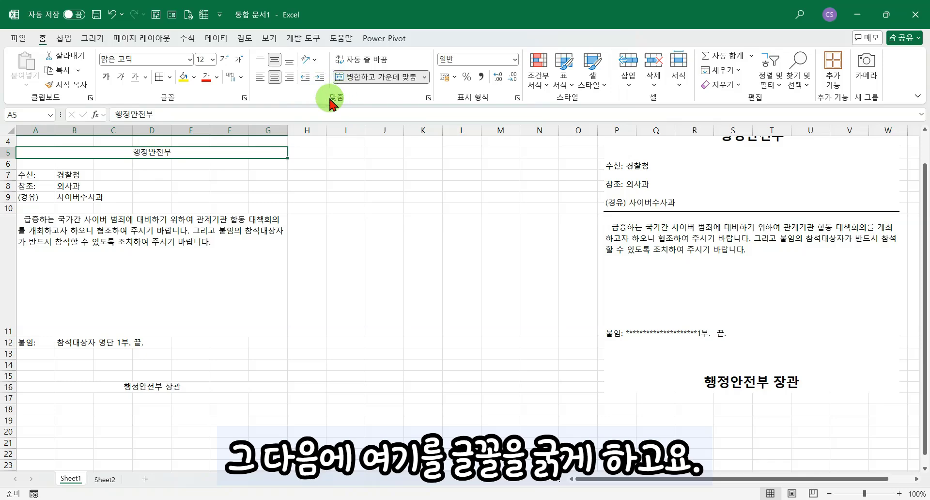
pyautogui.click(108, 77)
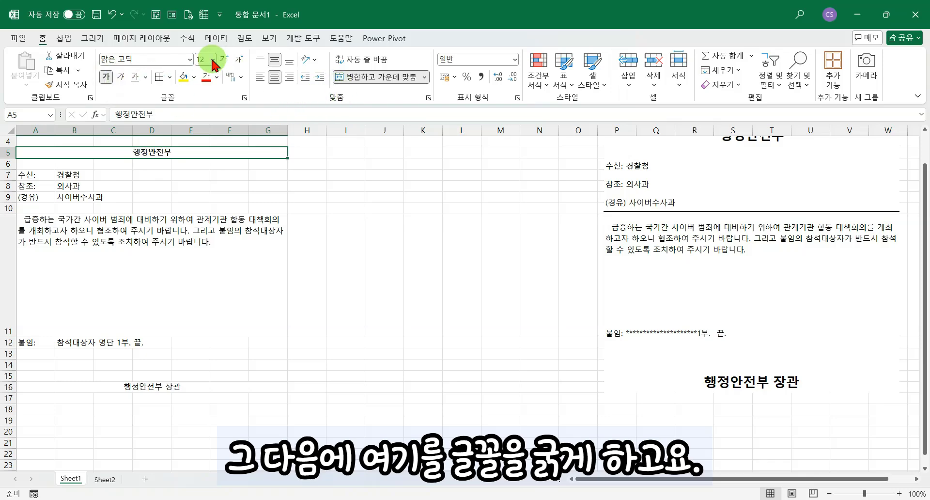
pyautogui.click(224, 59)
pyautogui.click(225, 59)
pyautogui.click(225, 60)
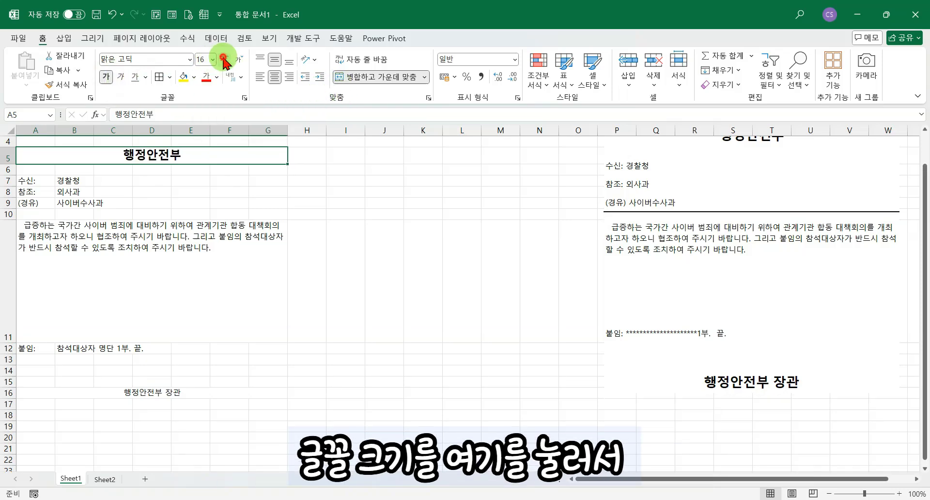
pyautogui.click(225, 60)
pyautogui.click(226, 60)
pyautogui.click(226, 60)
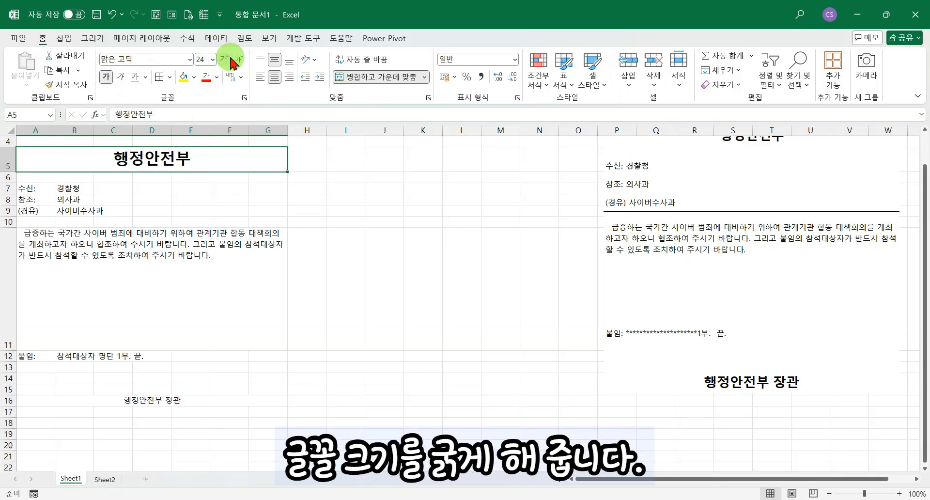
pyautogui.click(238, 59)
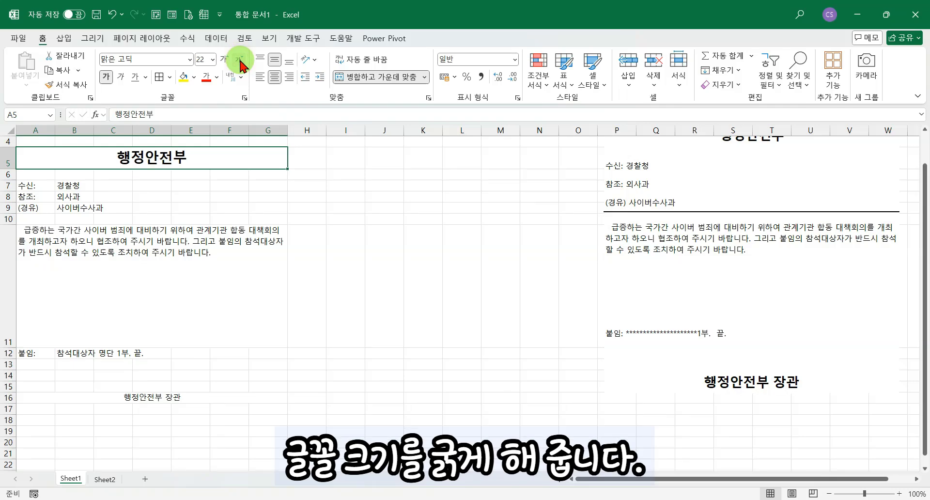
# - Set the signature line 행정안전부 장관 in A16 to font size 22 and make it bold
pyautogui.click(135, 403)
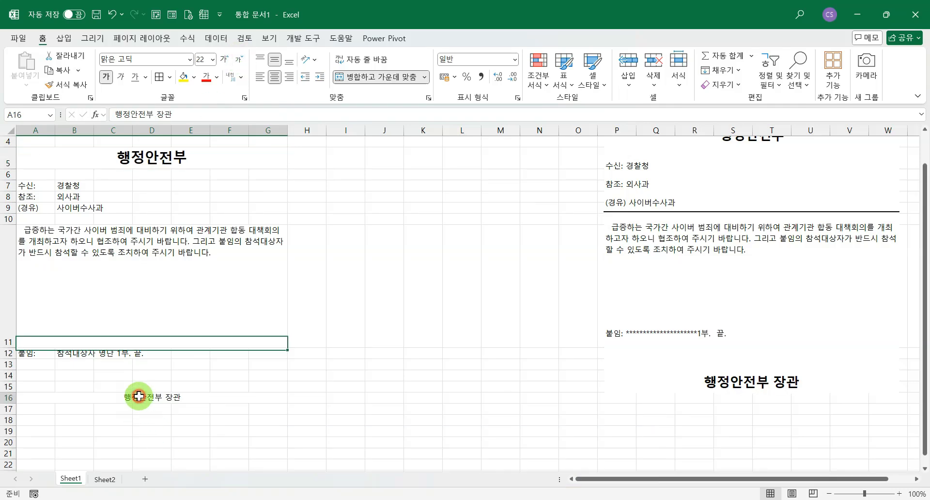
pyautogui.click(212, 59)
pyautogui.write('22')
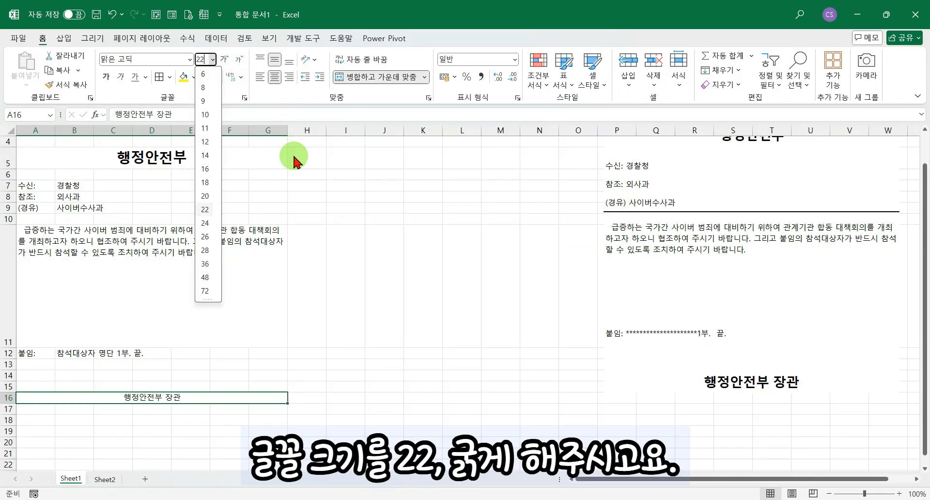
pyautogui.press('Return')
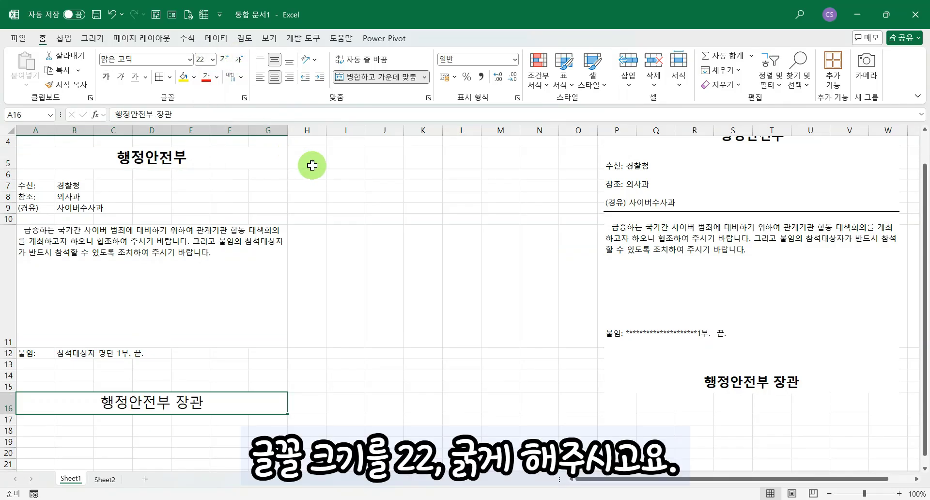
pyautogui.click(106, 77)
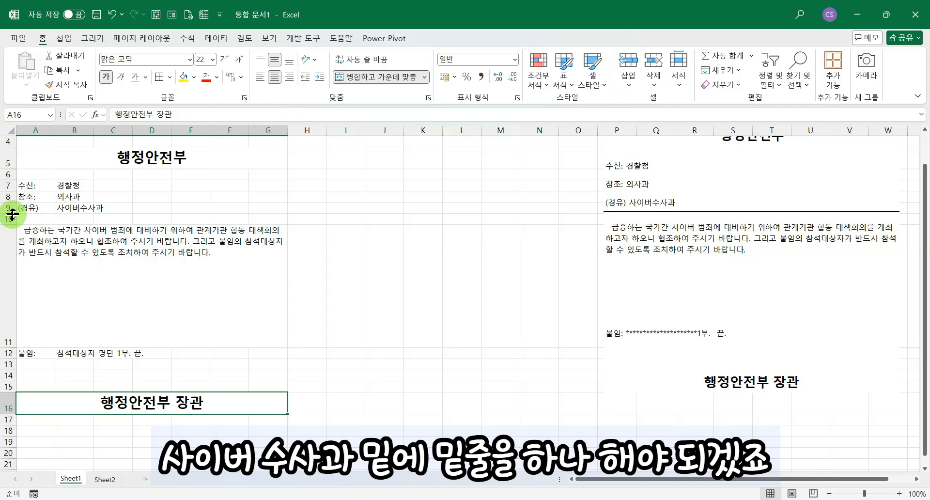
# - Make row 9 slightly taller and apply a medium-thick solid bottom border to A10:G10
pyautogui.moveTo(12, 214); pyautogui.dragTo(13, 216)
pyautogui.click(30, 220)
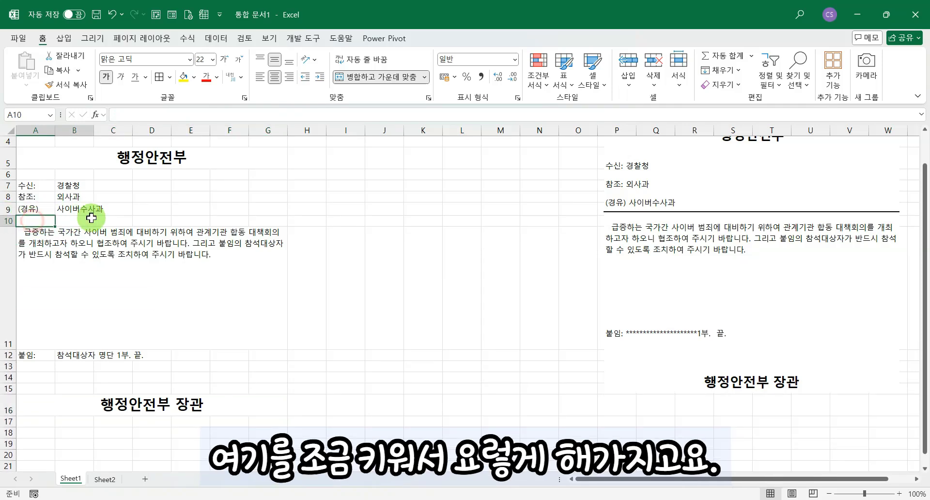
pyautogui.moveTo(92, 218); pyautogui.dragTo(269, 221)
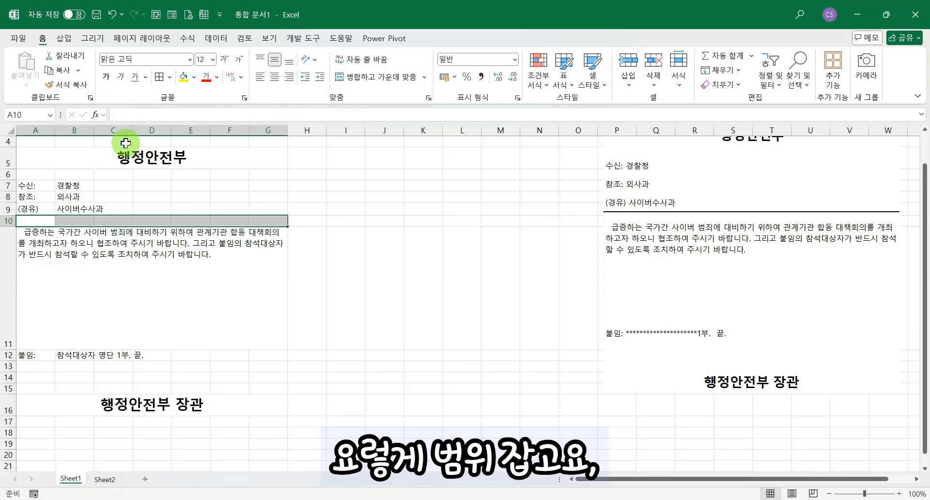
pyautogui.click(173, 82)
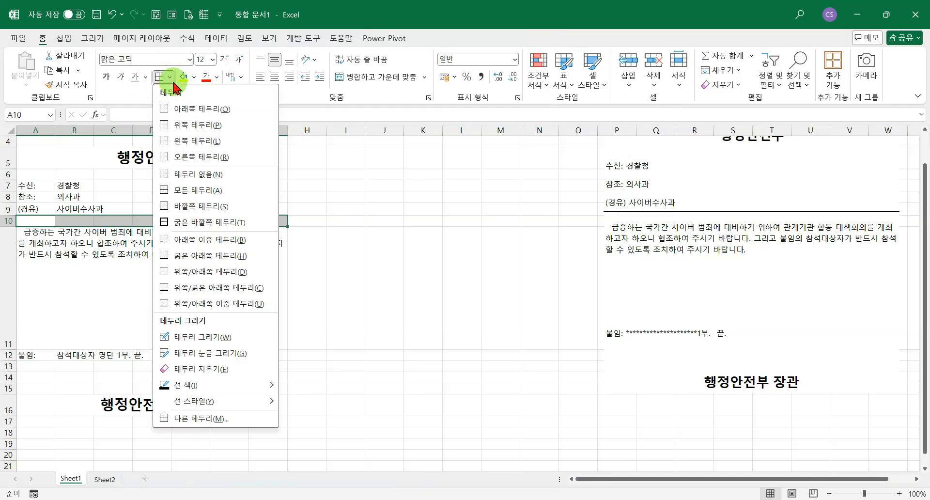
pyautogui.click(214, 418)
pyautogui.click(710, 256)
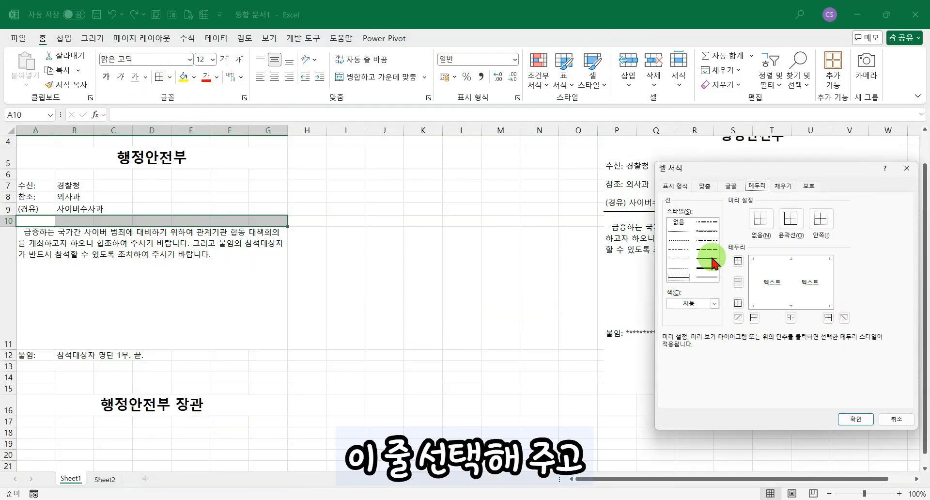
pyautogui.click(781, 305)
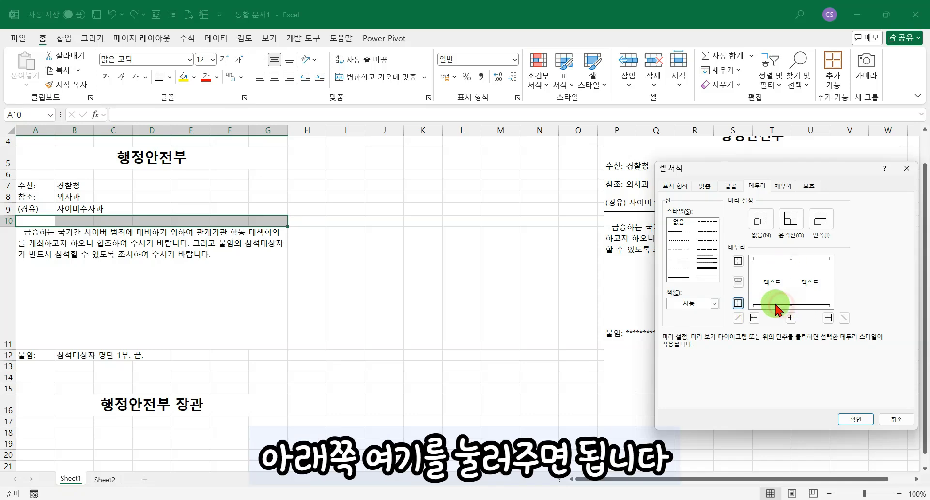
pyautogui.click(856, 419)
pyautogui.click(373, 291)
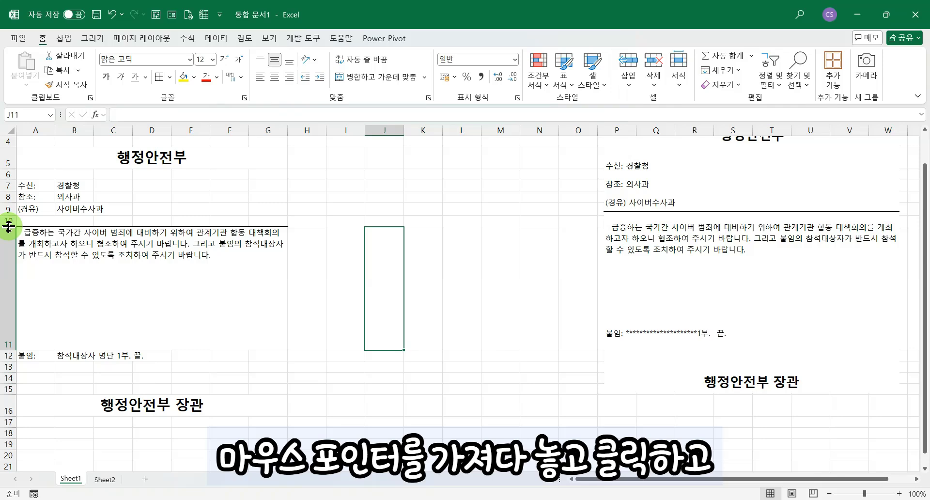
# - Shrink the height of row 10 to almost nothing so the border line sits directly beneath row 9
pyautogui.moveTo(9, 225); pyautogui.dragTo(9, 219)
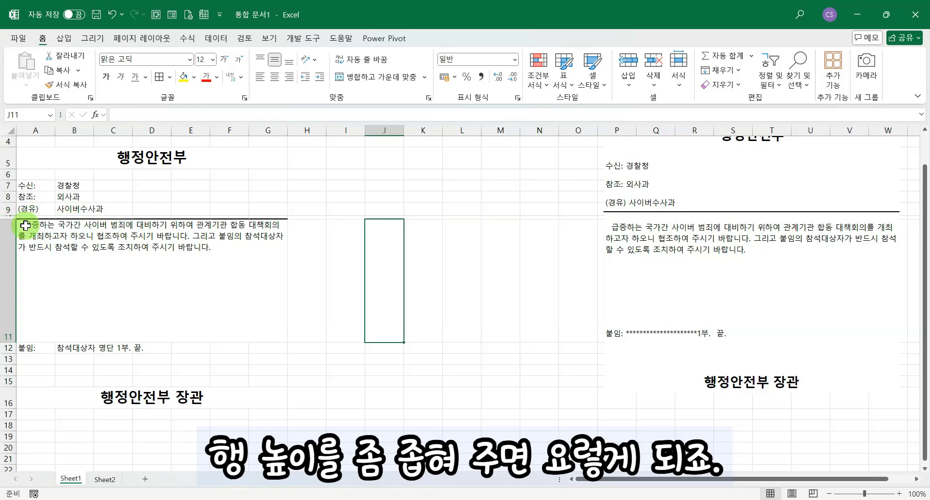
pyautogui.moveTo(14, 220); pyautogui.dragTo(16, 216)
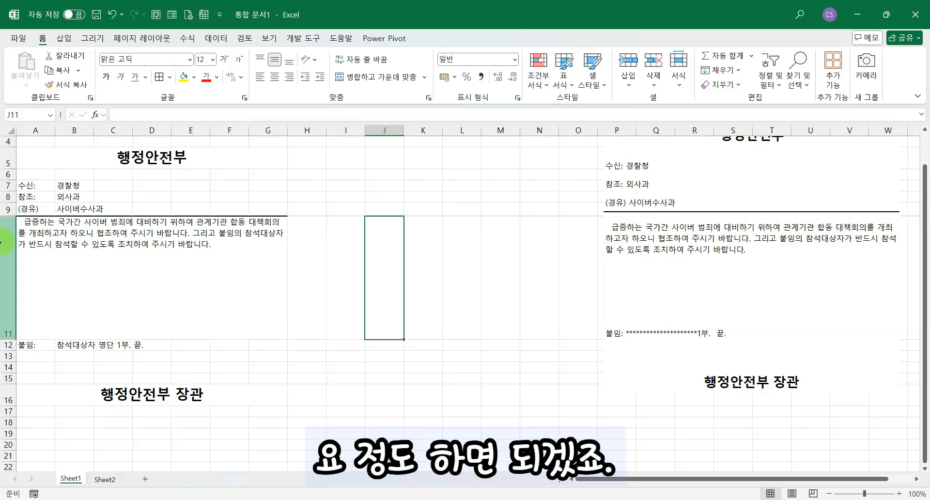
pyautogui.click(112, 264)
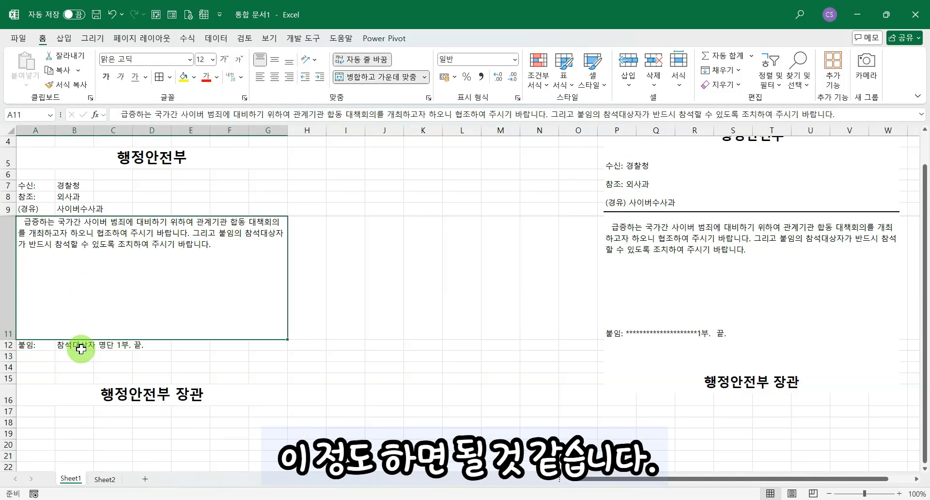
pyautogui.click(37, 187)
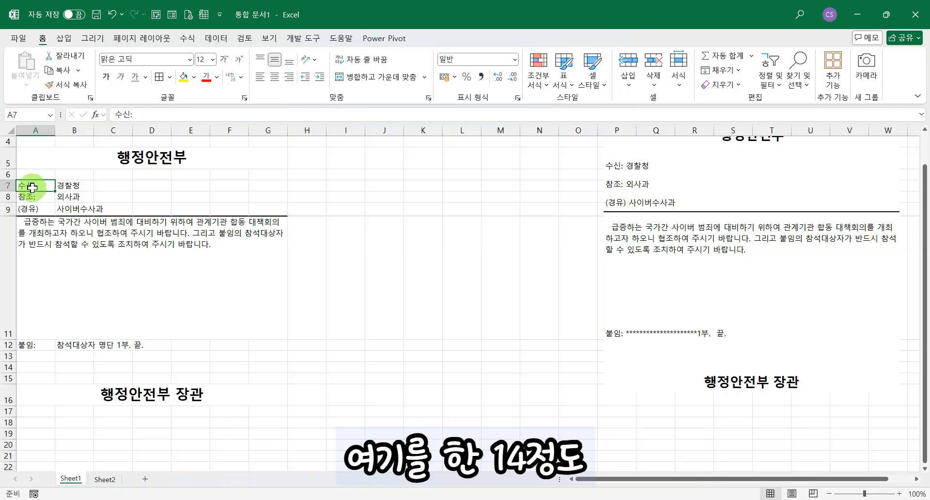
pyautogui.moveTo(32, 197); pyautogui.dragTo(92, 207)
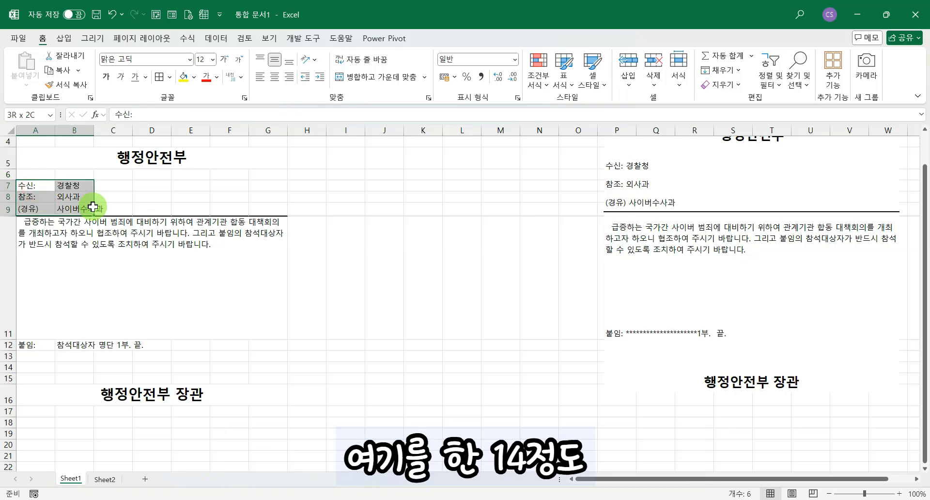
pyautogui.click(146, 345)
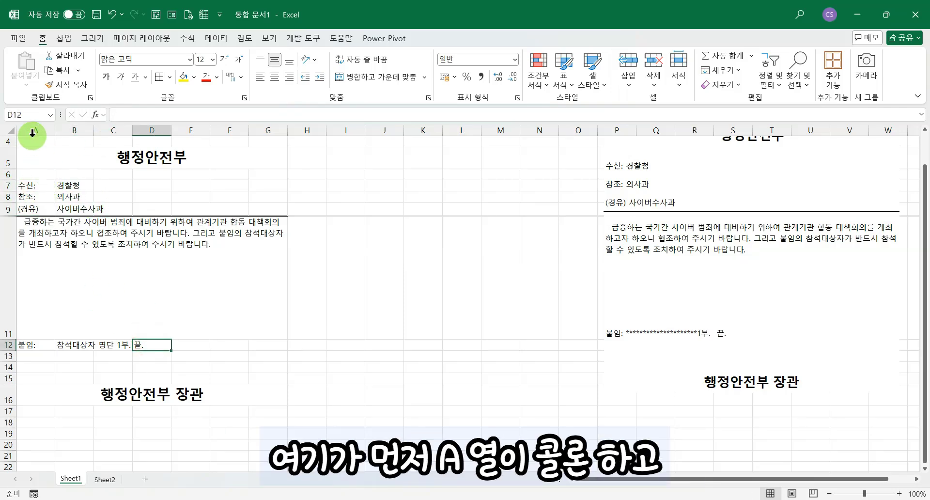
# - Narrow column A to a width of 4.89 so the labels sit closer to the text in column B
pyautogui.click(77, 346)
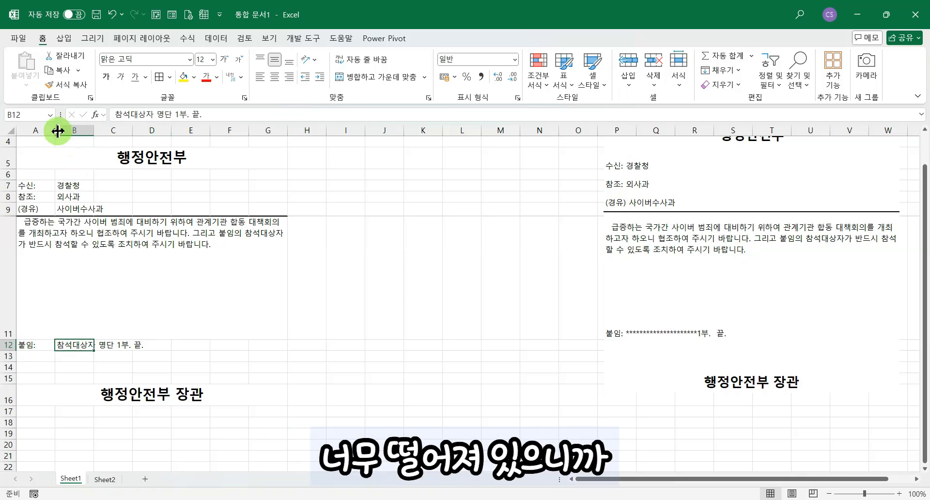
pyautogui.moveTo(54, 129); pyautogui.dragTo(44, 138)
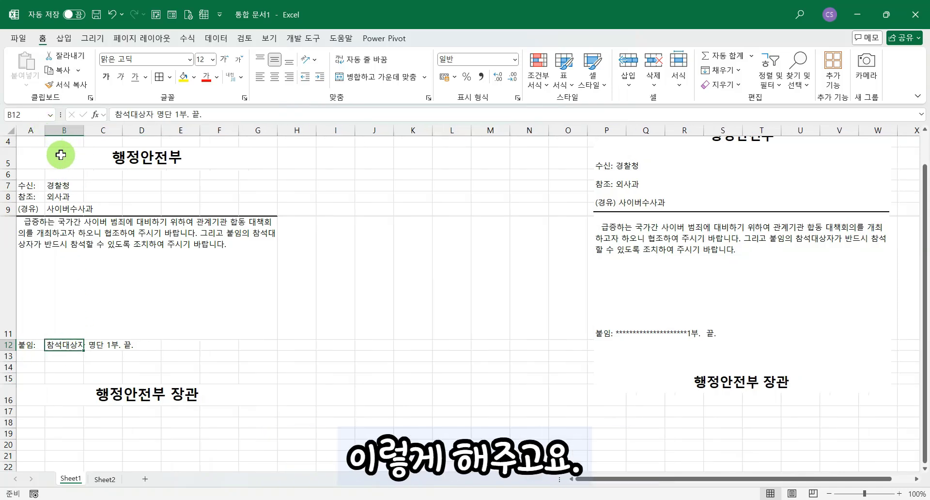
pyautogui.moveTo(32, 186); pyautogui.dragTo(33, 201)
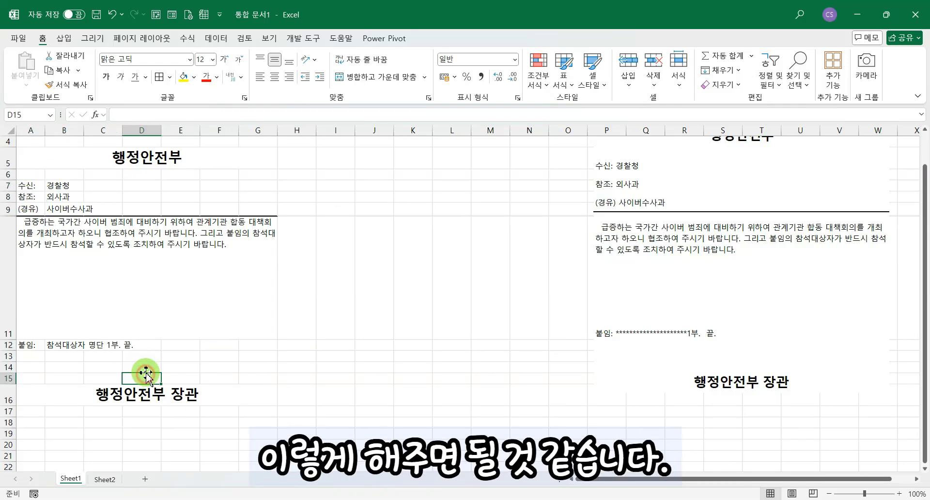
pyautogui.click(33, 349)
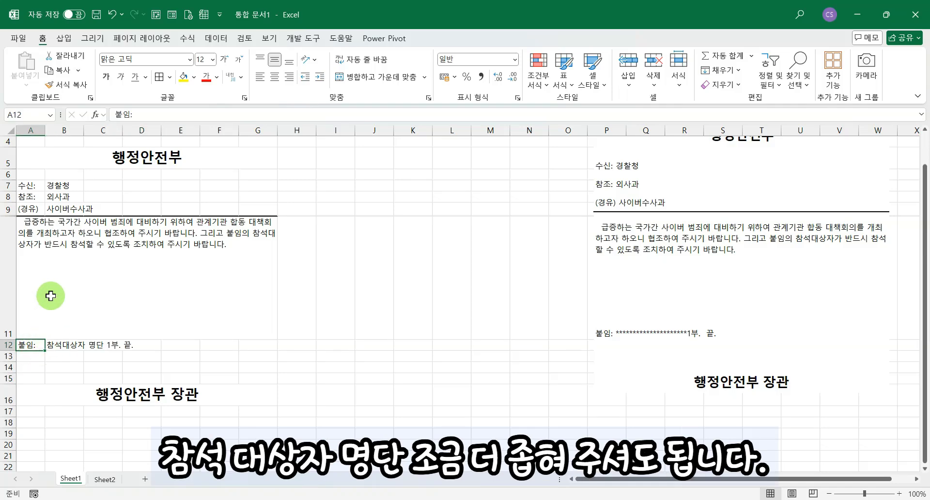
pyautogui.moveTo(45, 131); pyautogui.dragTo(41, 131)
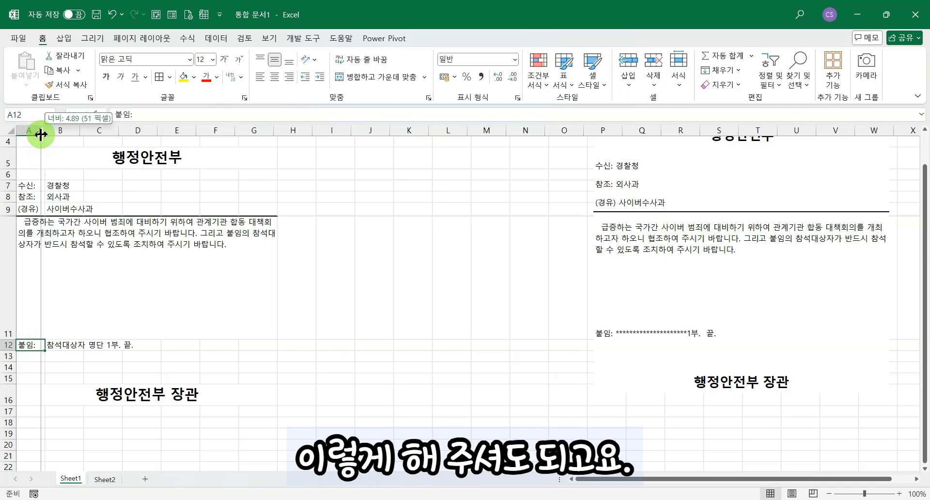
pyautogui.click(104, 293)
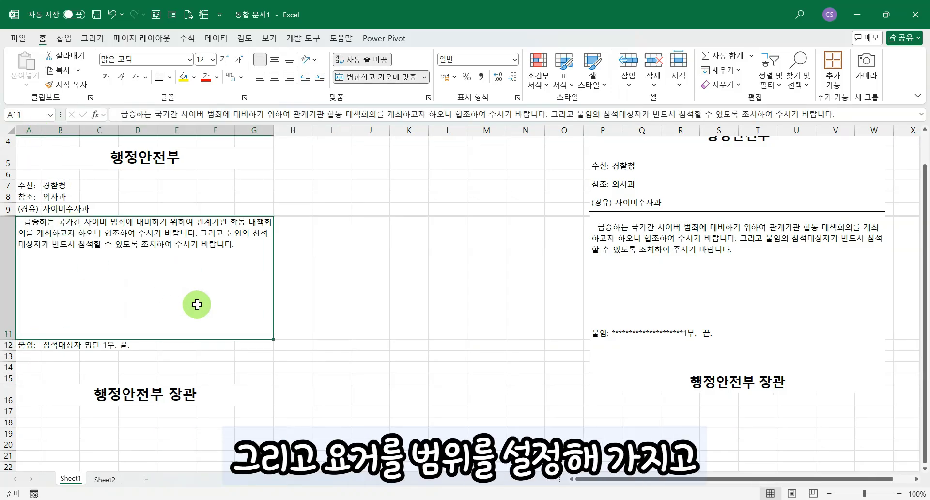
# - Set A5:G16 as the print area and open its print preview
pyautogui.click(260, 403)
pyautogui.moveTo(37, 163); pyautogui.dragTo(184, 395)
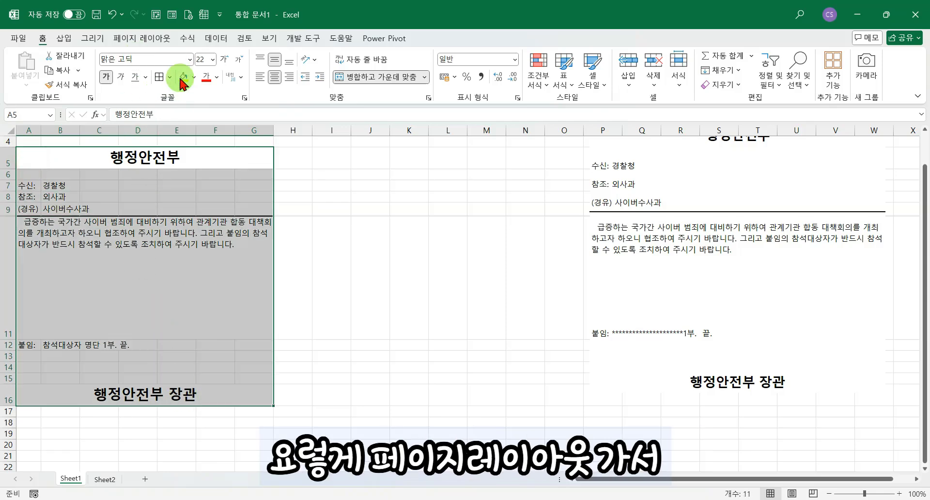
pyautogui.click(152, 43)
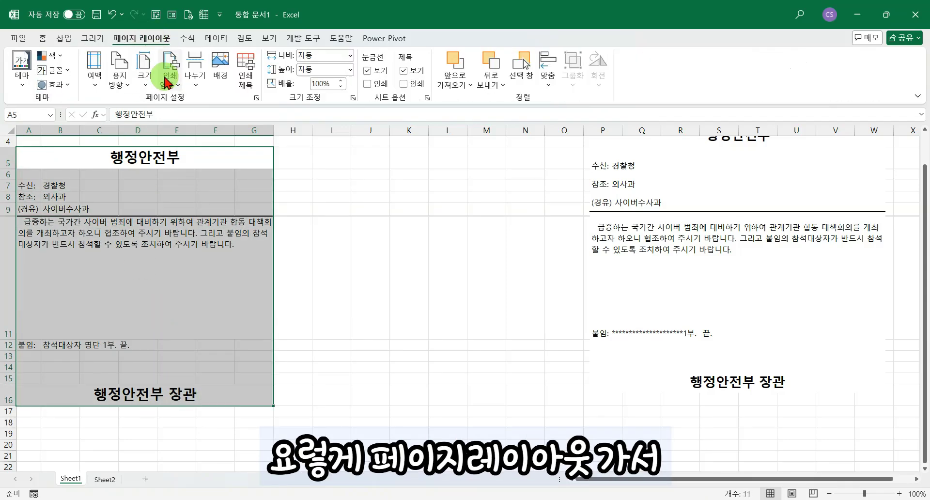
pyautogui.click(168, 77)
pyautogui.click(194, 101)
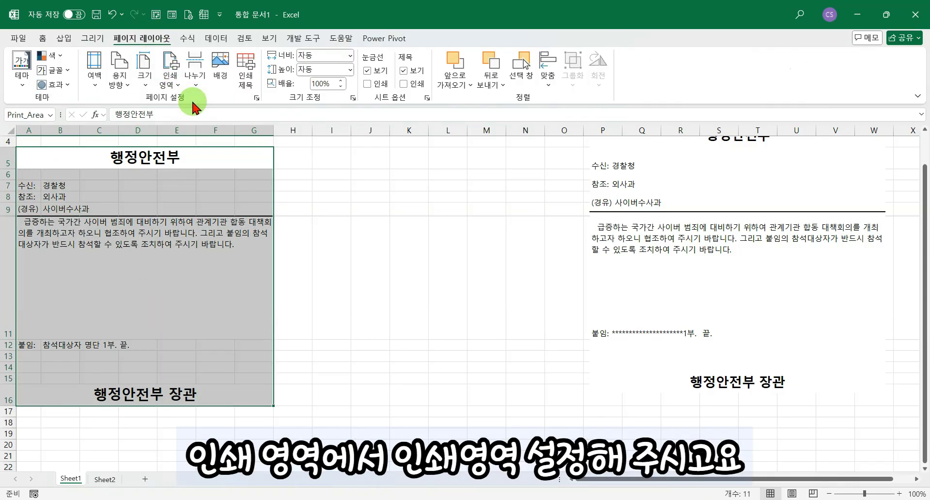
pyautogui.click(257, 97)
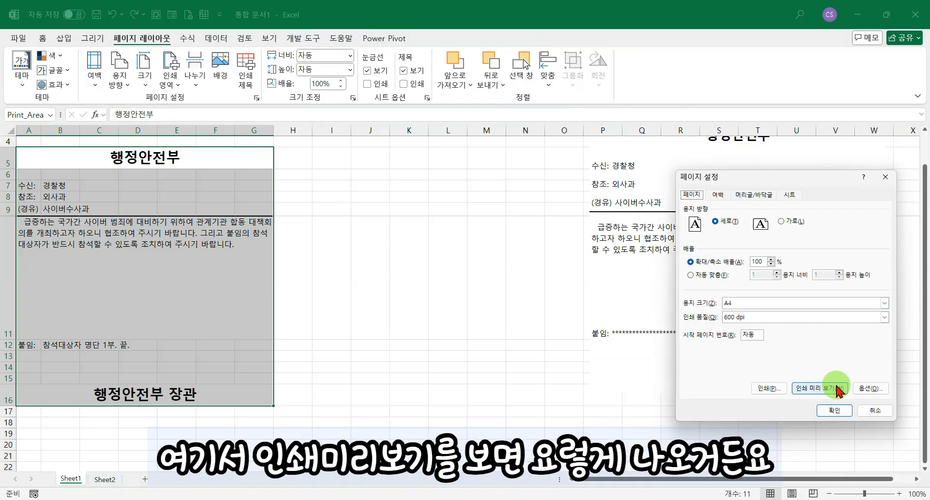
pyautogui.click(837, 389)
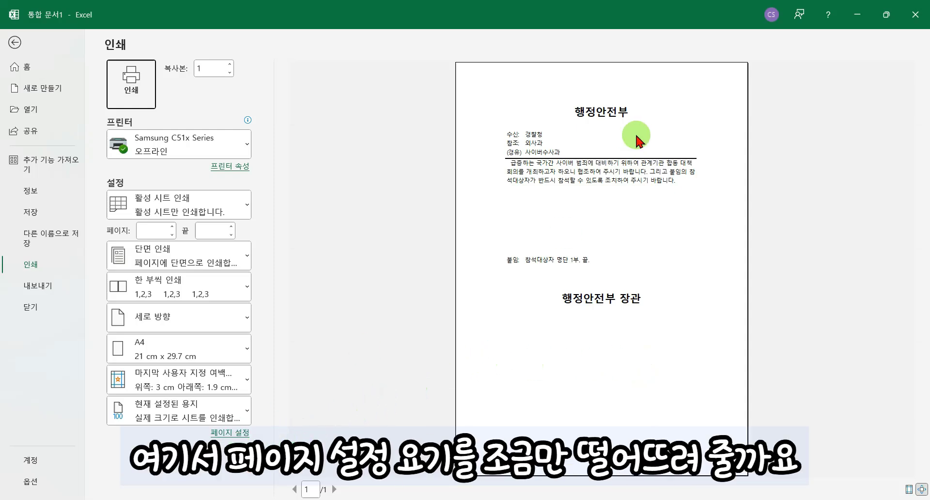
# - Review the margins and horizontal page centering in Page Setup, then return to the worksheet
pyautogui.click(233, 432)
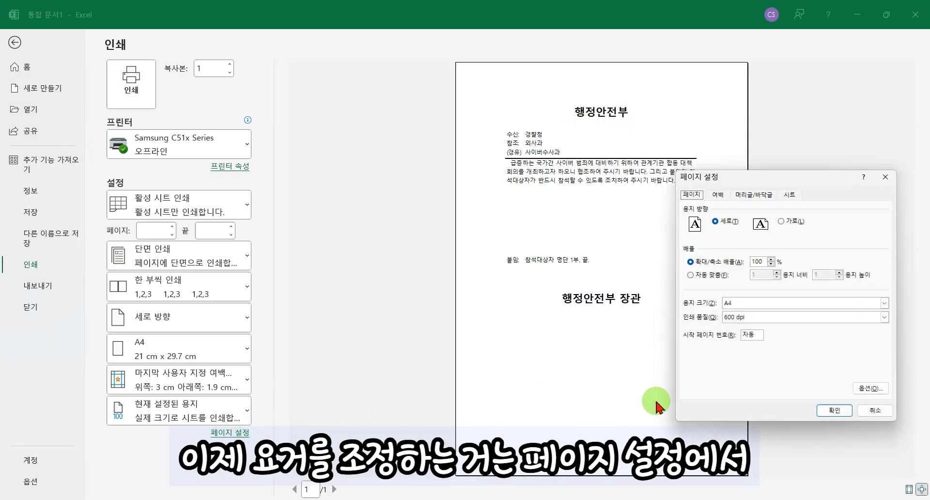
pyautogui.click(718, 195)
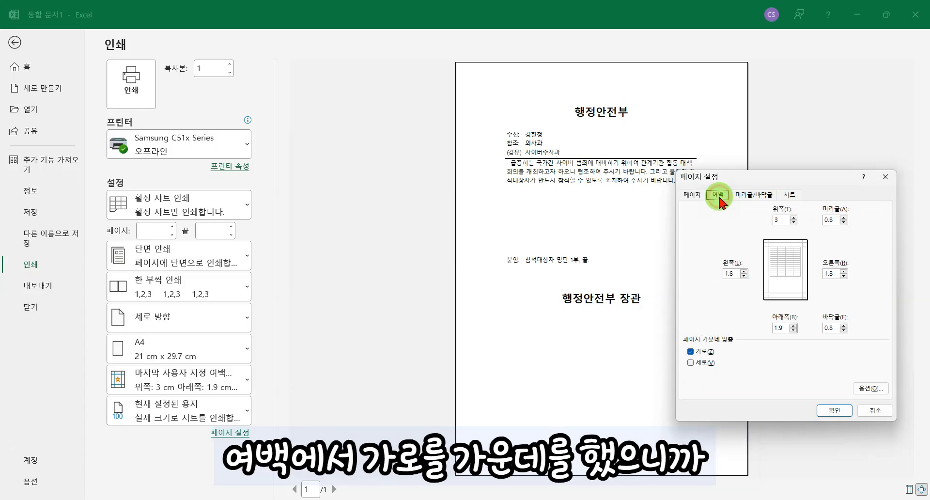
pyautogui.click(691, 351)
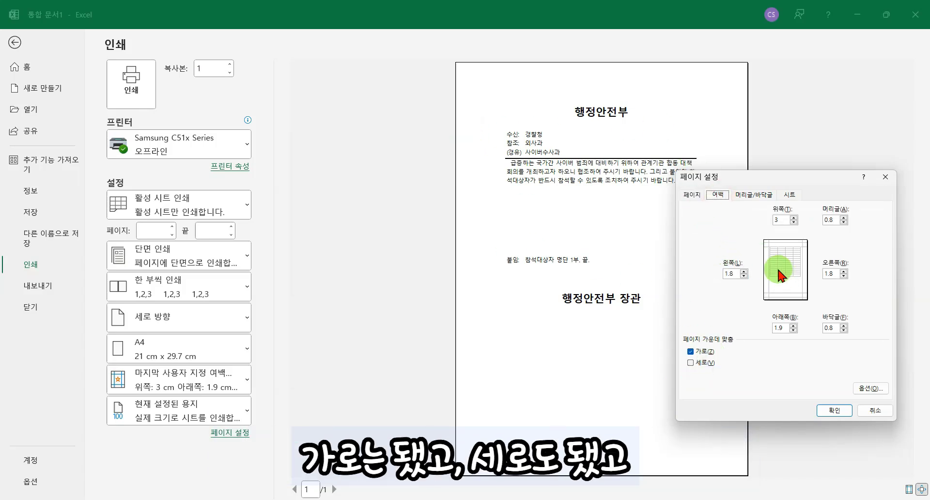
pyautogui.click(846, 414)
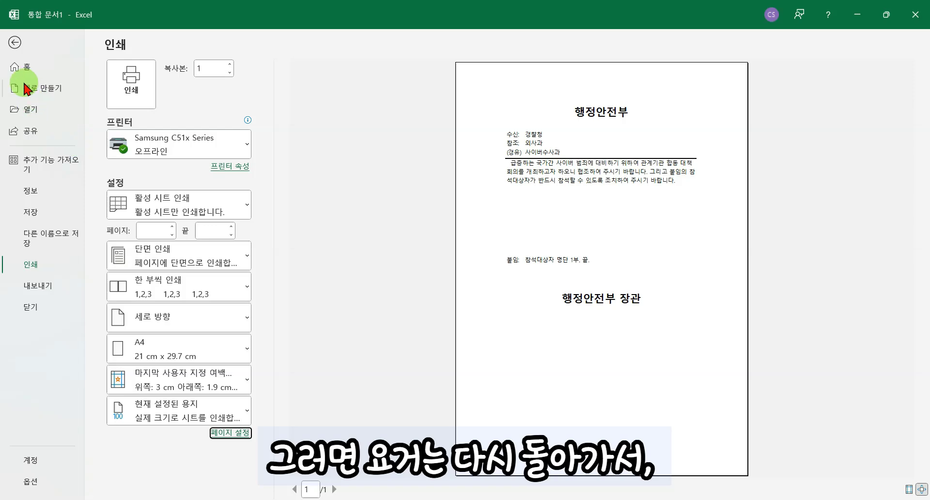
pyautogui.click(16, 41)
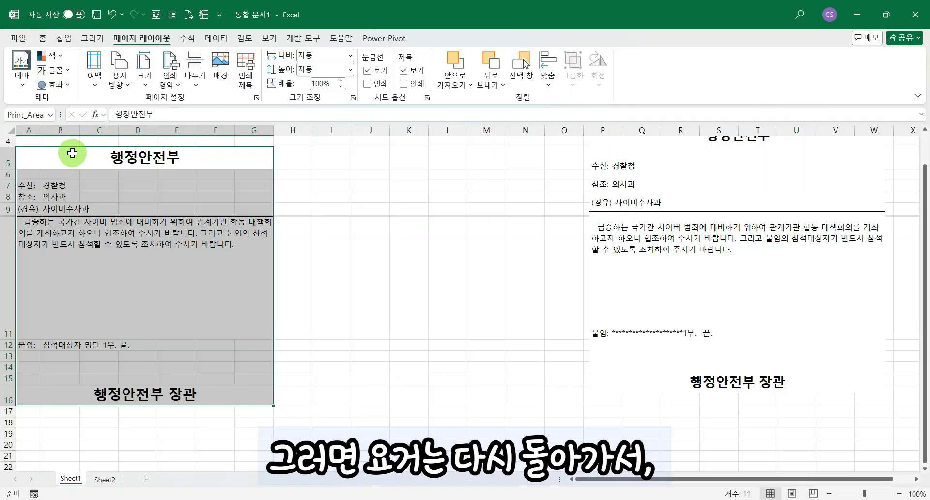
# - Insert a line break before the body paragraph in A11 to push its text down from the border line
pyautogui.click(11, 225)
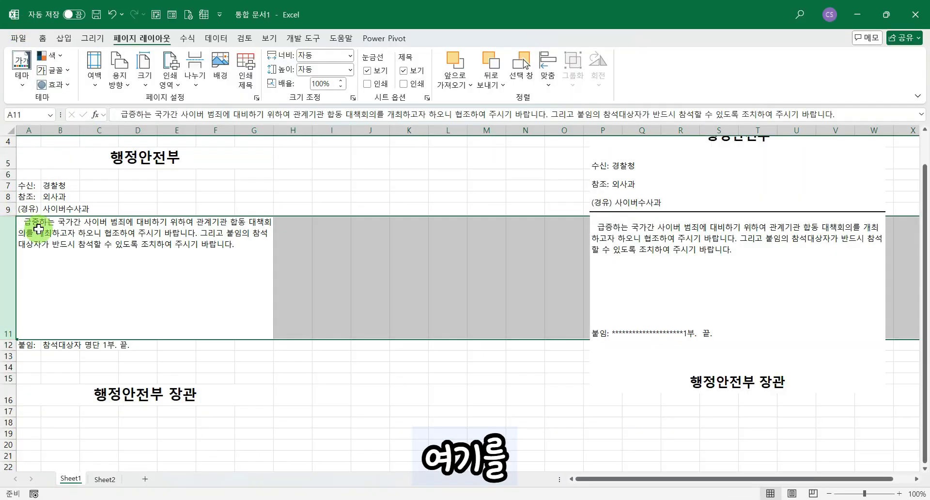
pyautogui.click(37, 227)
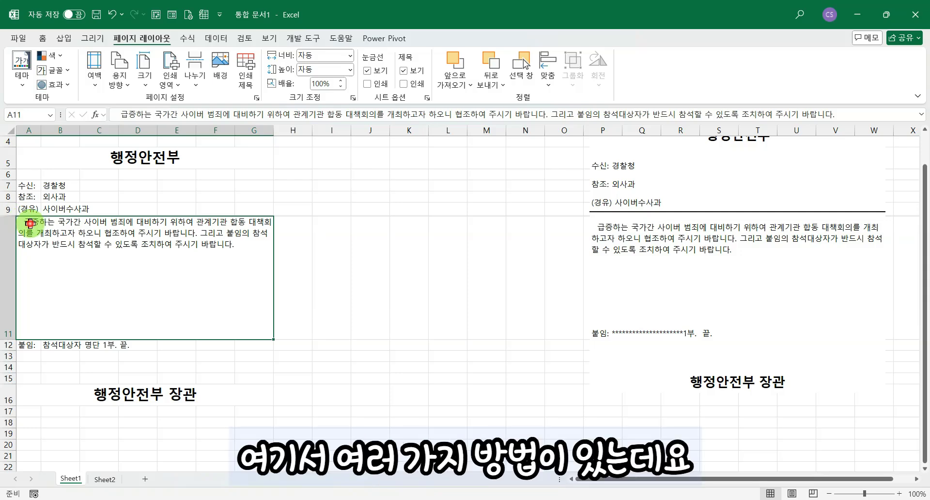
pyautogui.doubleClick(31, 221)
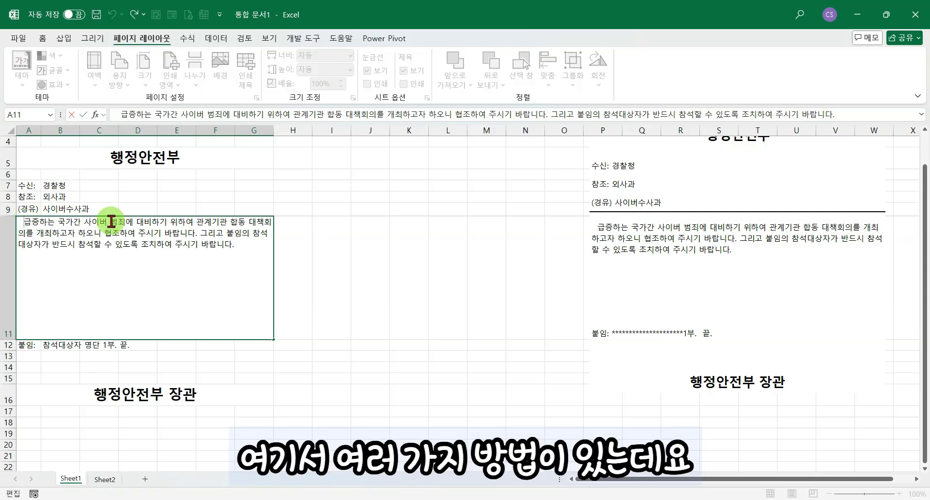
pyautogui.hotkey('alt', 'Return')
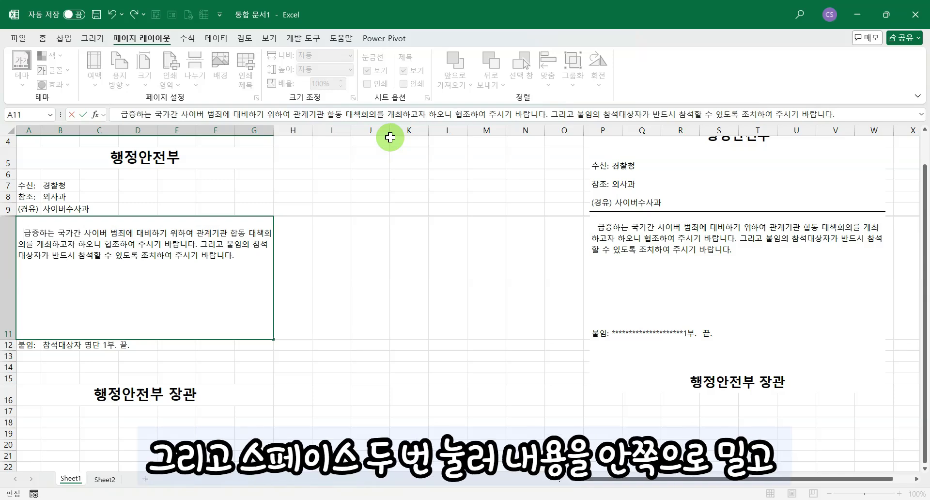
pyautogui.click(337, 258)
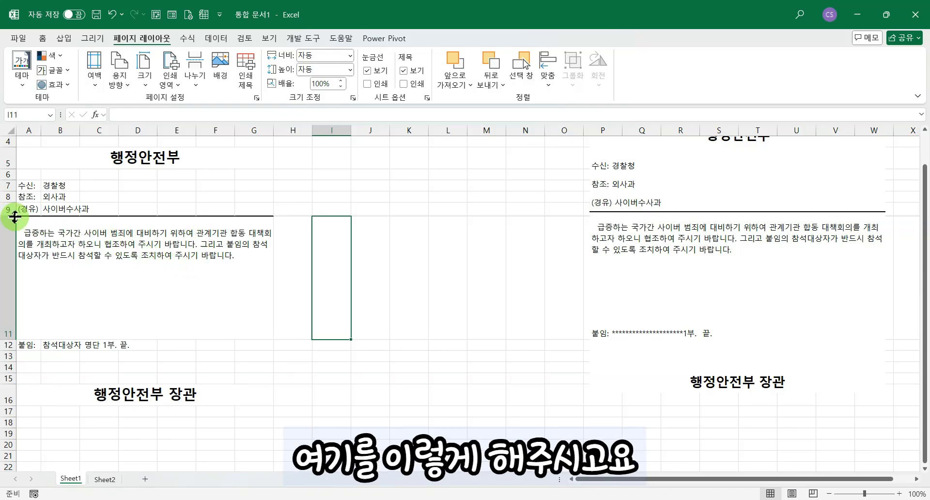
# - Make row 10 slightly taller and remove the line break at the start of the body paragraph in A11
pyautogui.moveTo(15, 217); pyautogui.dragTo(15, 224)
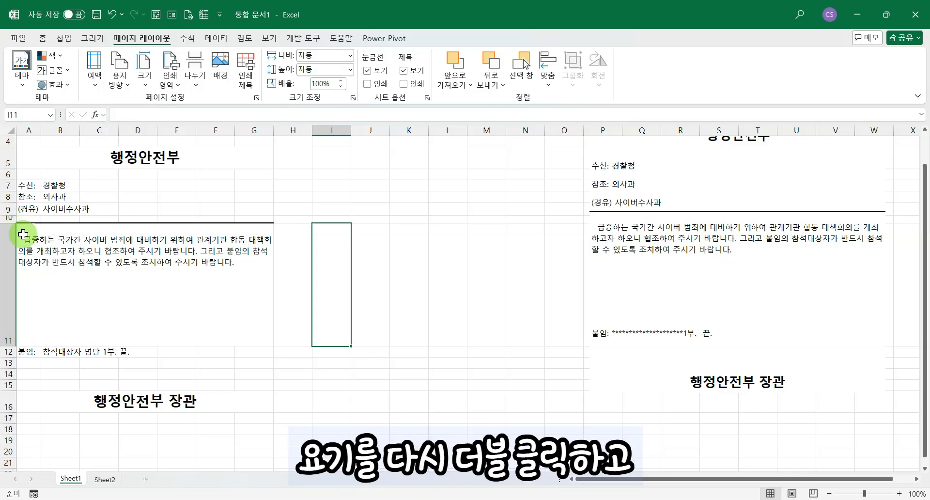
pyautogui.click(24, 230)
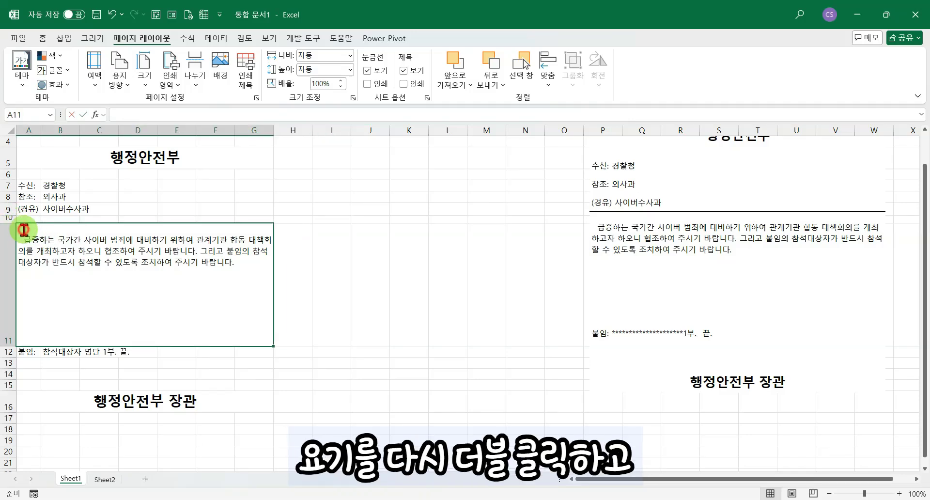
pyautogui.doubleClick(24, 229)
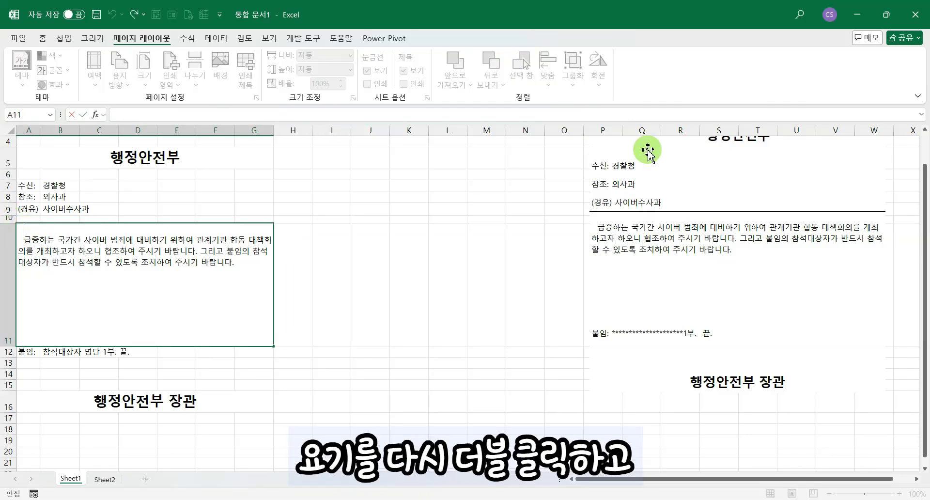
pyautogui.press('Delete')
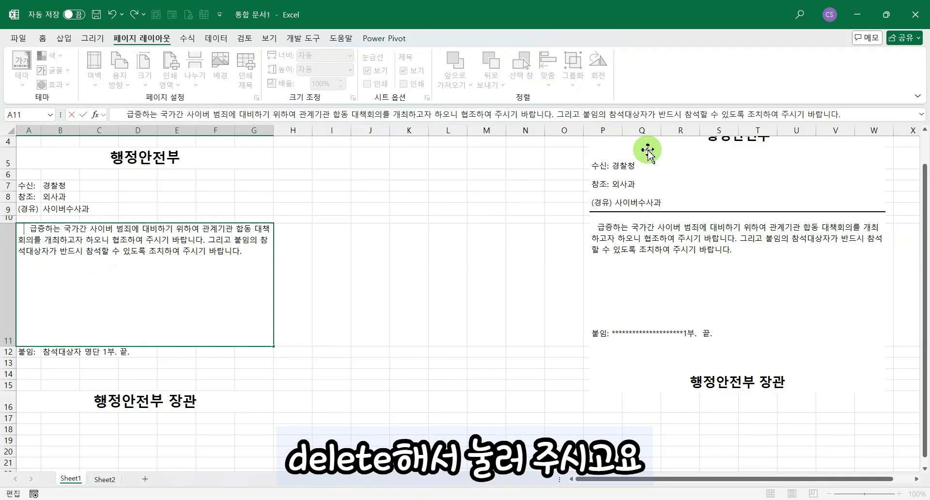
# - Replace the bottom border of A10:G10 with a medium-thick solid top border
pyautogui.click(34, 218)
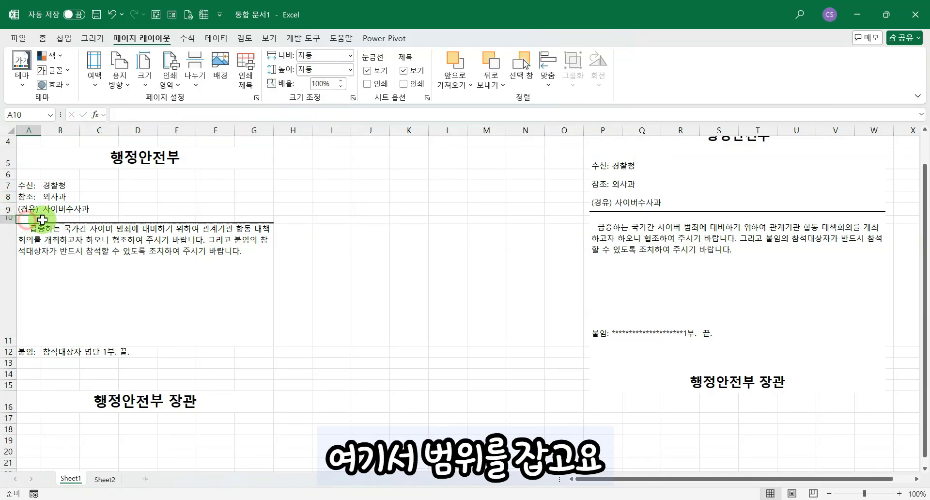
pyautogui.moveTo(29, 214); pyautogui.dragTo(253, 215)
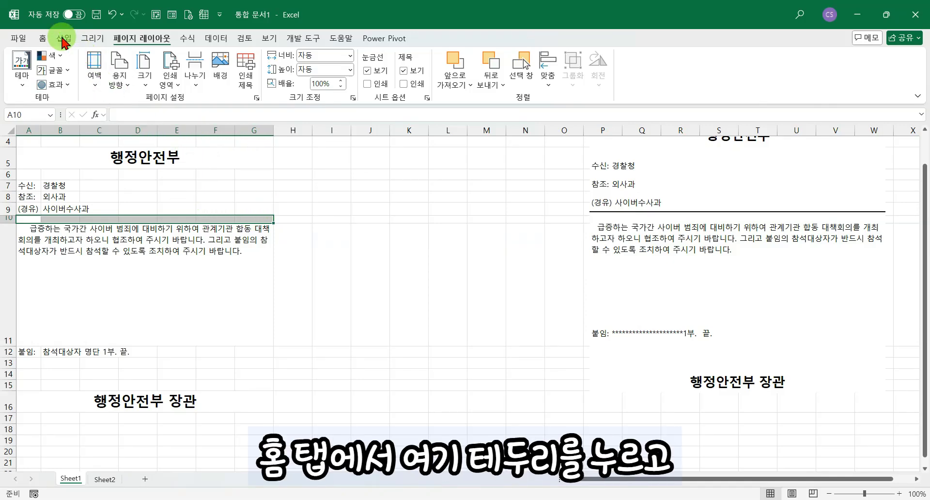
pyautogui.click(42, 38)
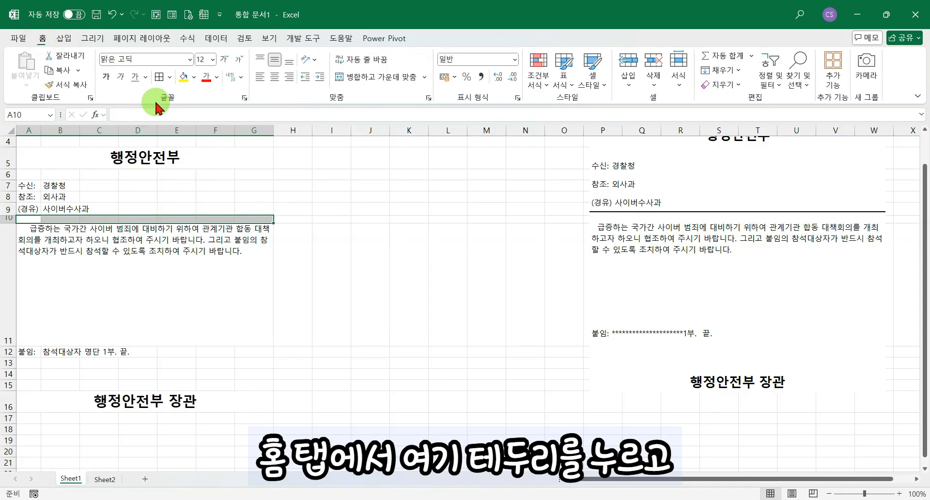
pyautogui.click(170, 78)
pyautogui.click(179, 421)
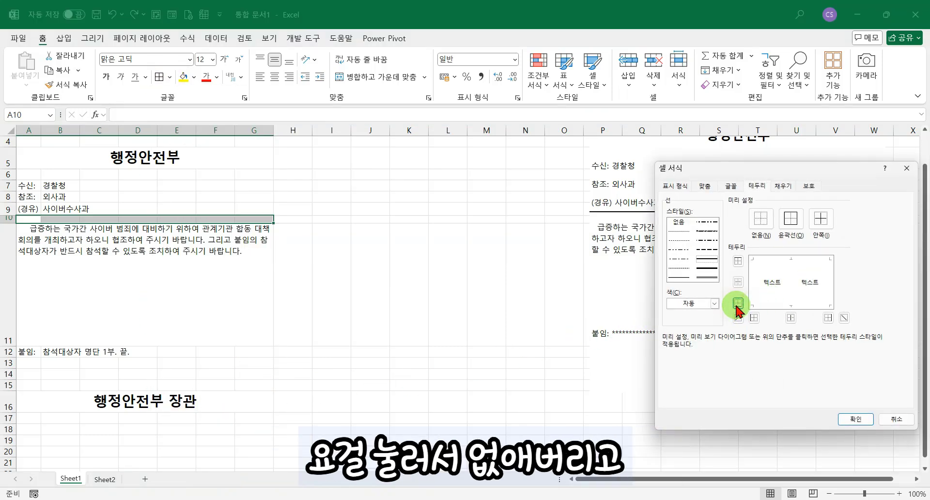
pyautogui.click(792, 261)
pyautogui.click(853, 419)
pyautogui.moveTo(371, 291); pyautogui.dragTo(427, 329)
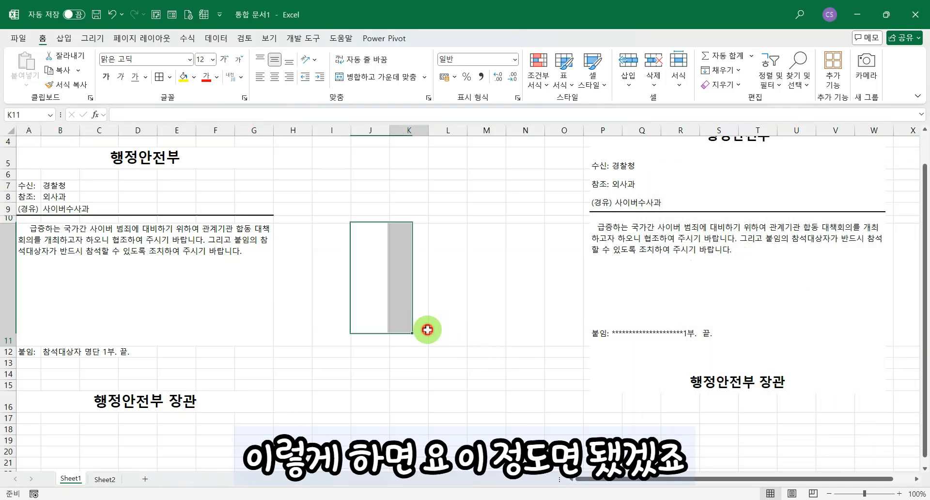
pyautogui.click(427, 329)
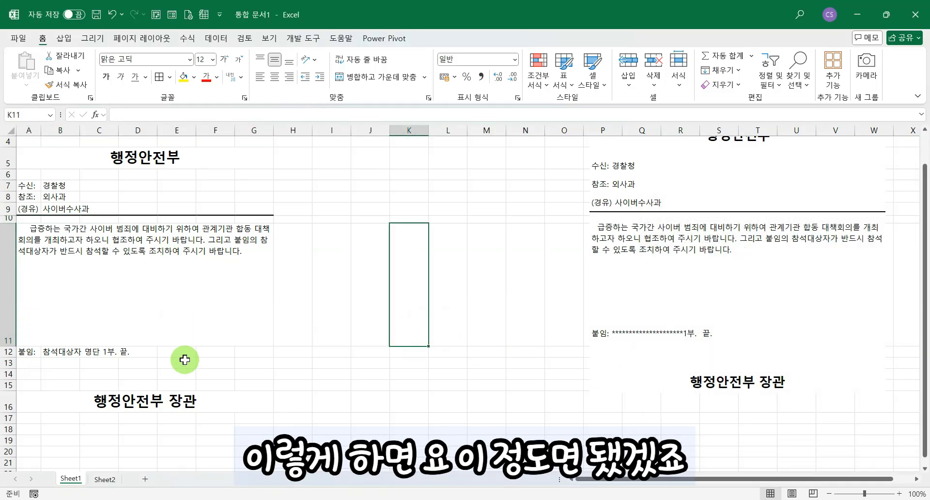
pyautogui.click(204, 352)
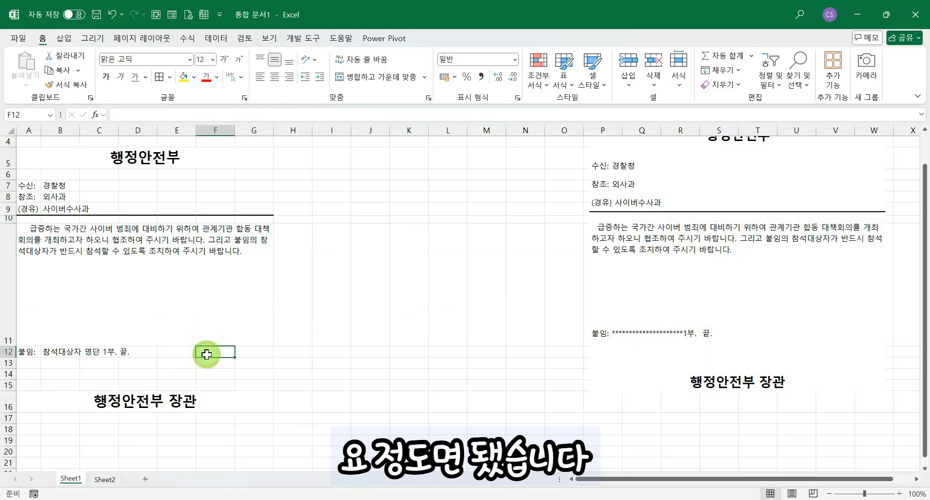
# - Insert a blank row above row 6, directly beneath the 행정안전부 title
pyautogui.click(8, 176)
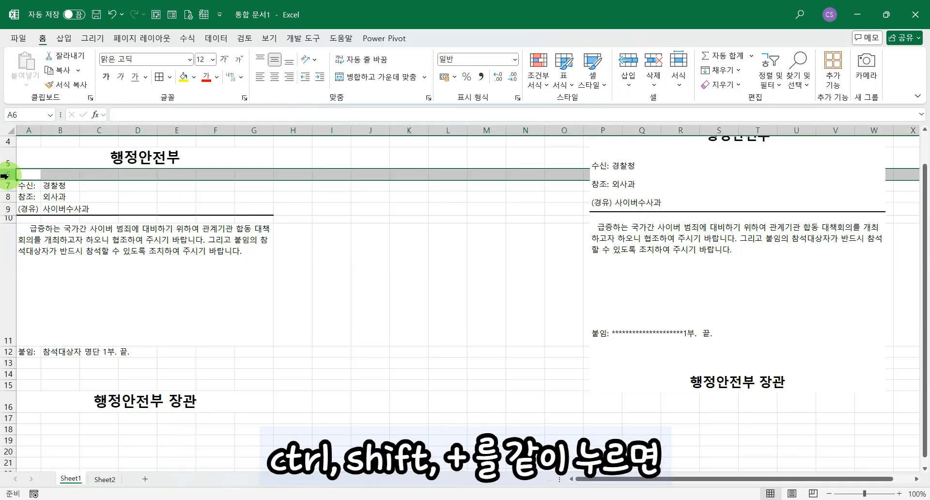
pyautogui.hotkey('ctrl', '+')
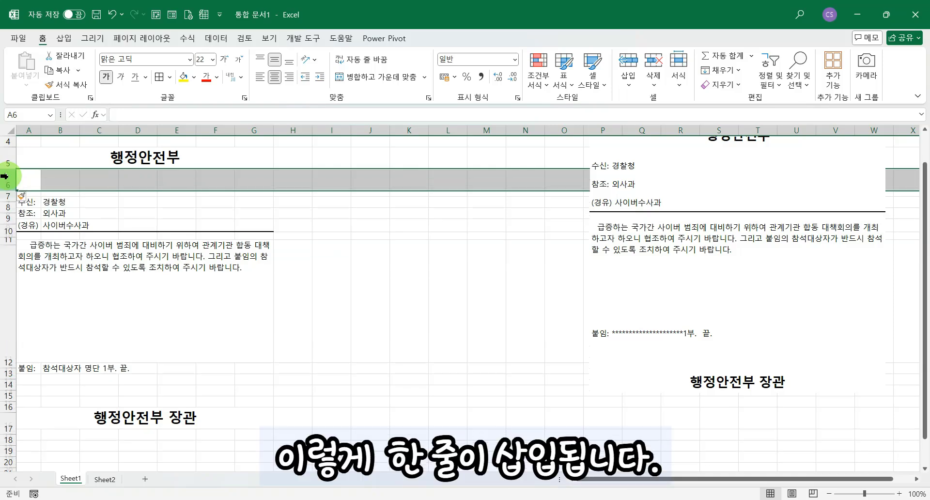
pyautogui.click(303, 251)
pyautogui.click(137, 180)
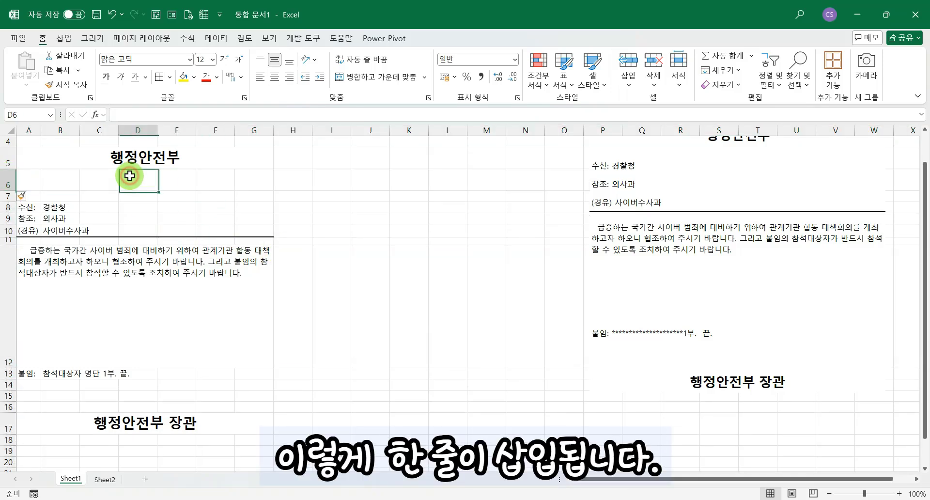
# - Shrink the height of blank row 6 to a thin spacing strip beneath the title
pyautogui.moveTo(11, 190); pyautogui.dragTo(10, 181)
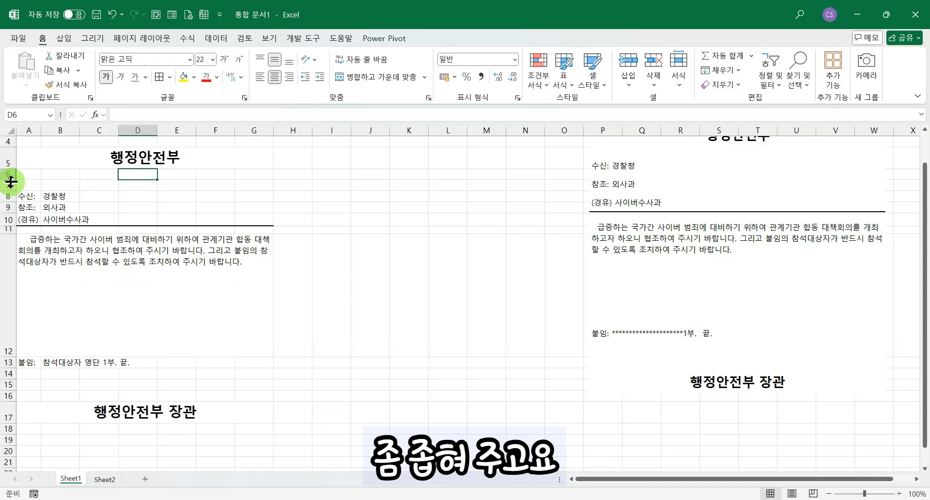
pyautogui.click(432, 258)
pyautogui.click(155, 324)
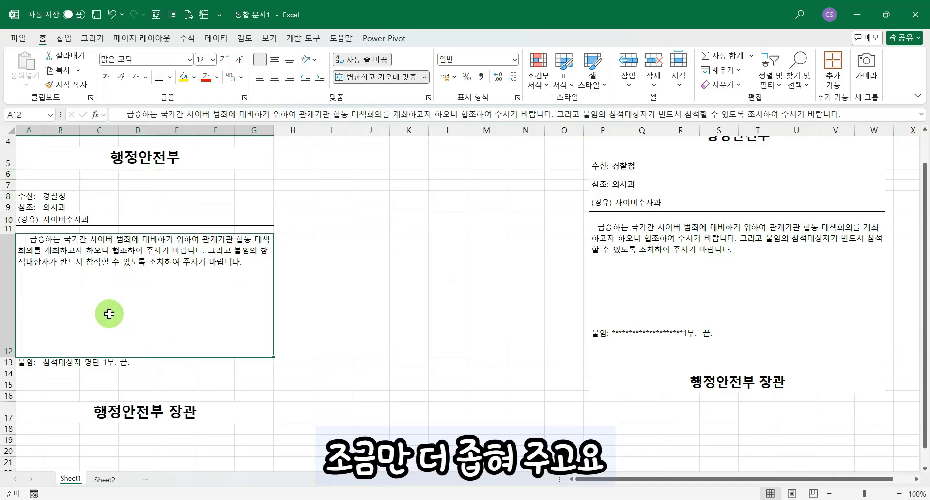
pyautogui.moveTo(16, 179); pyautogui.dragTo(13, 171)
pyautogui.click(132, 379)
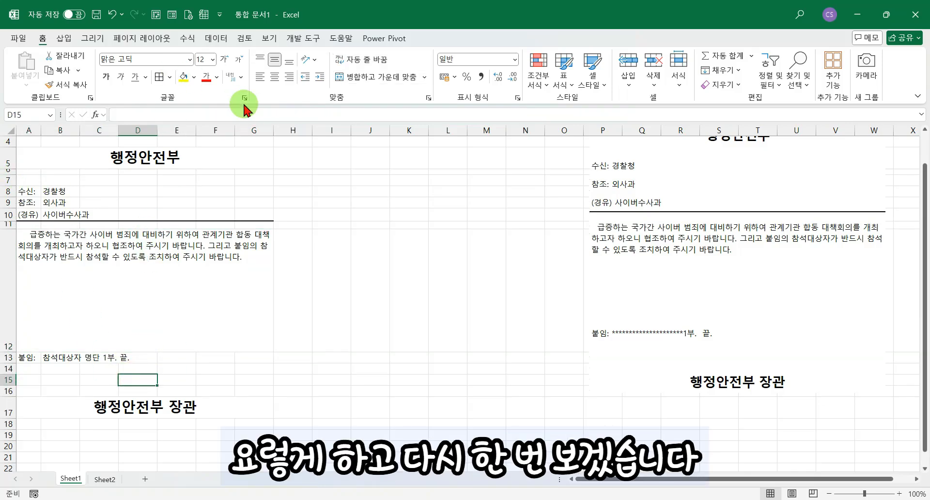
# - Check the letter's revised spacing in the print preview, then return to the worksheet
pyautogui.click(18, 41)
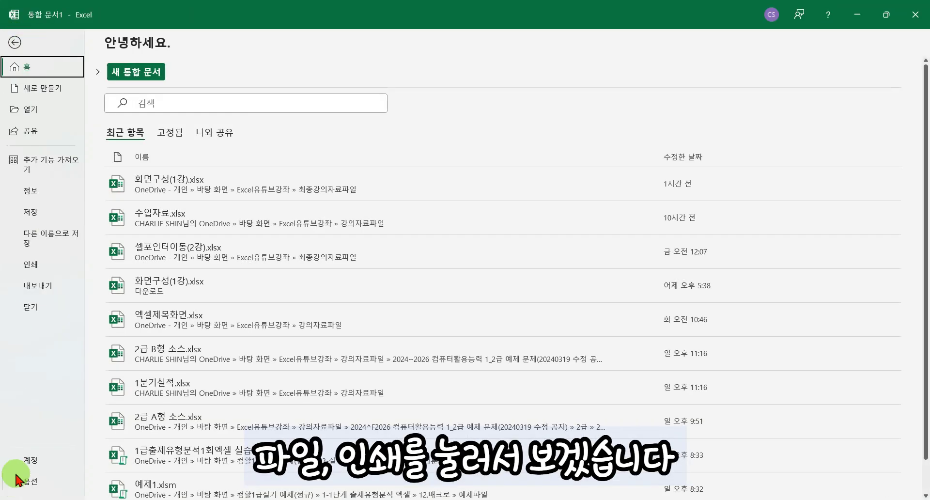
pyautogui.click(23, 266)
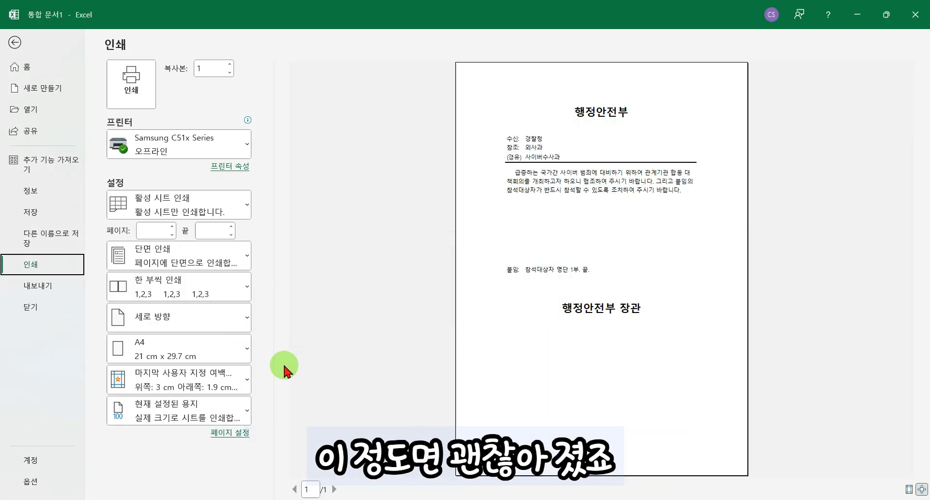
pyautogui.click(15, 42)
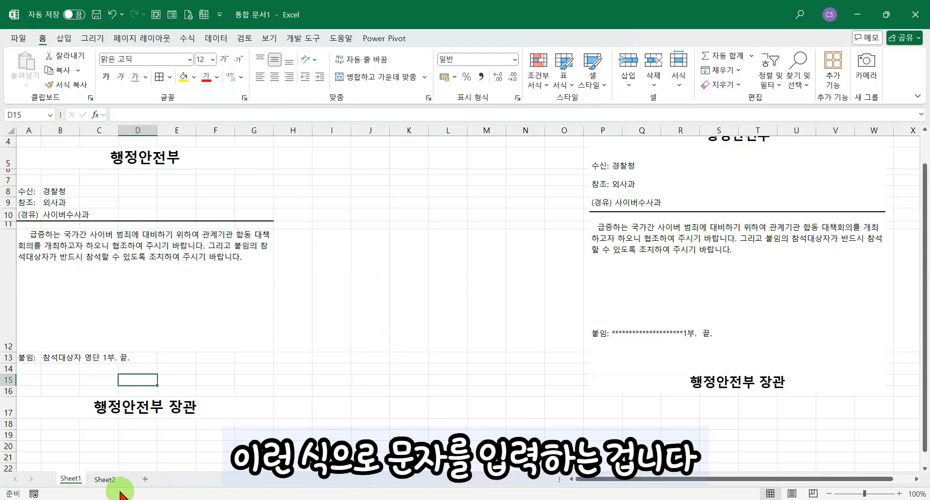
pyautogui.click(304, 272)
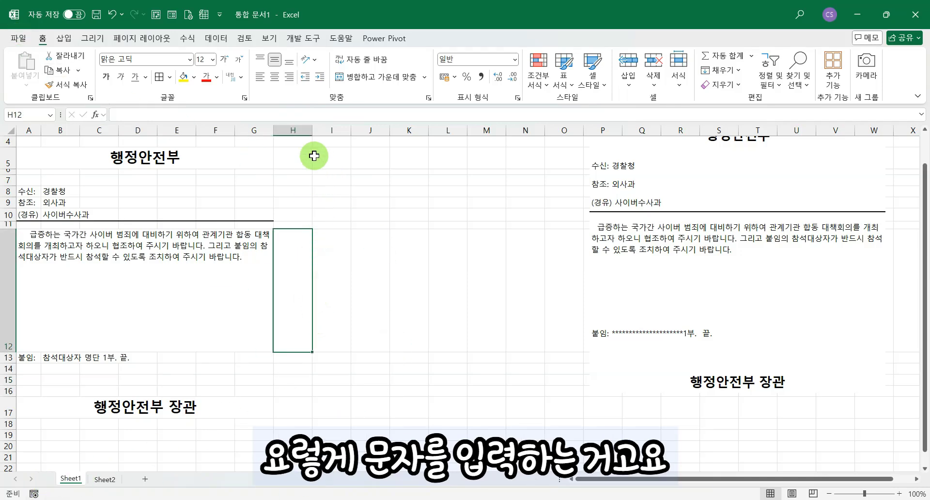
# - Enter the whole numbers 10, 15, 123 and 1065 down cells I7 to I10
pyautogui.click(338, 180)
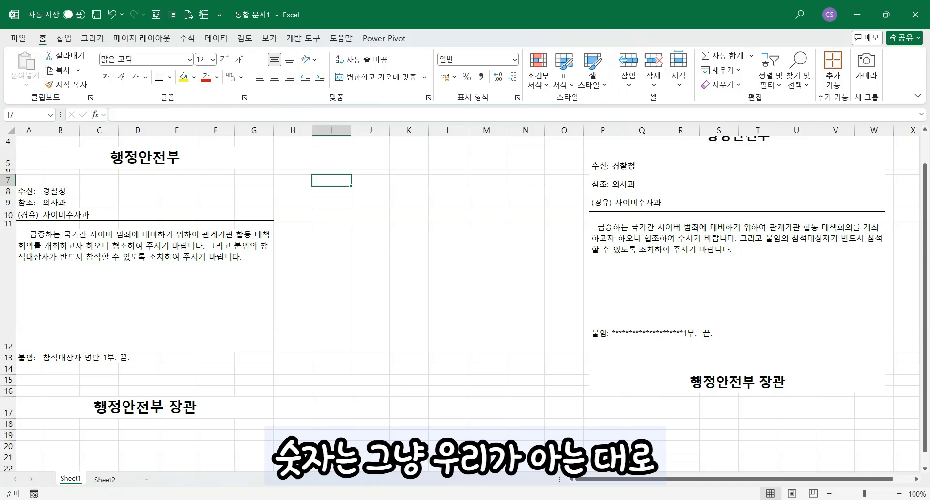
pyautogui.write('10')
pyautogui.press('Return')
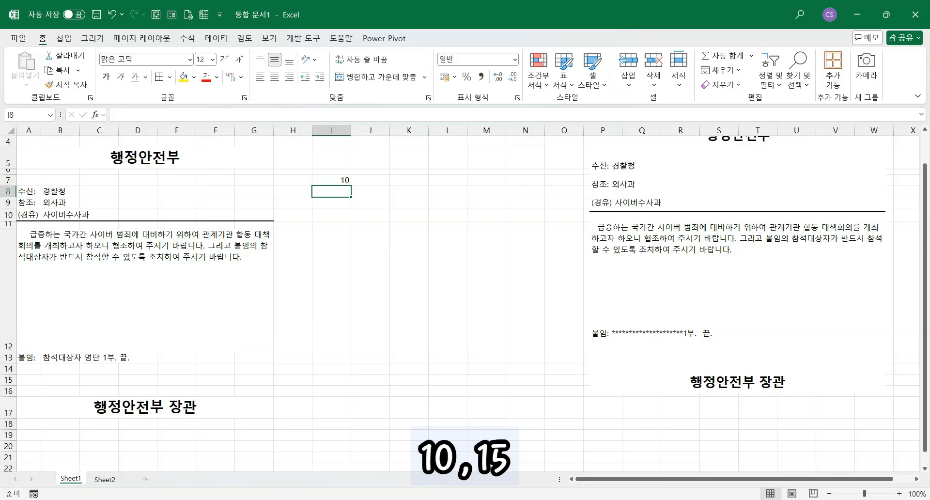
pyautogui.write('15')
pyautogui.press('Return')
pyautogui.write('123')
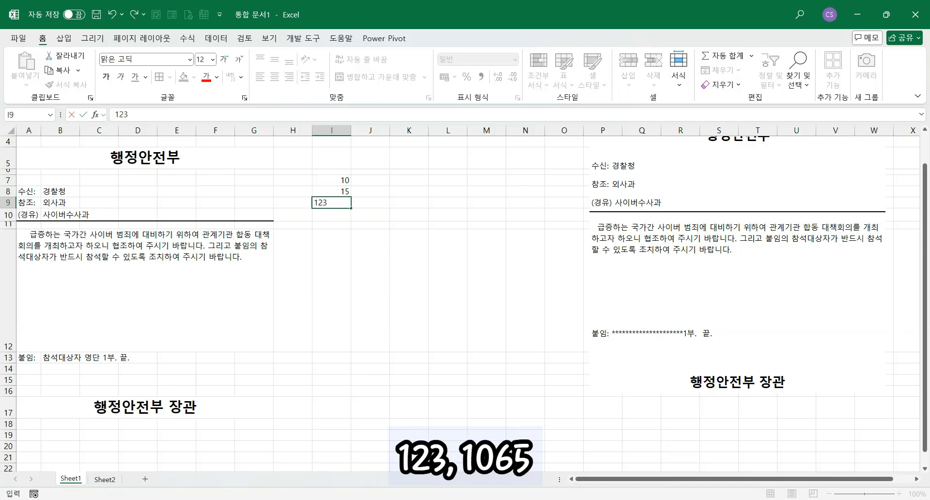
pyautogui.press('Return')
pyautogui.write('1065')
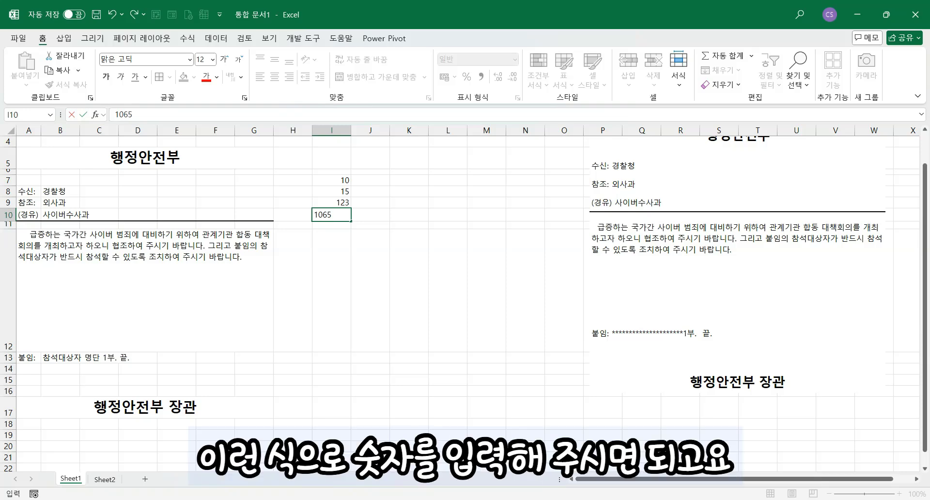
pyautogui.press('Return')
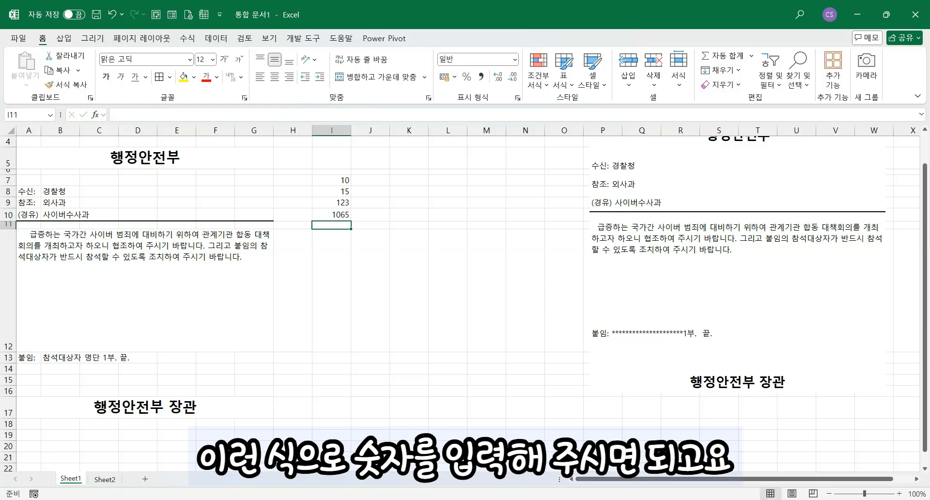
# - Enter the decimals 0.25, 0.47 and 0.478 down cells J7 to J9
pyautogui.click(376, 181)
pyautogui.write('0.')
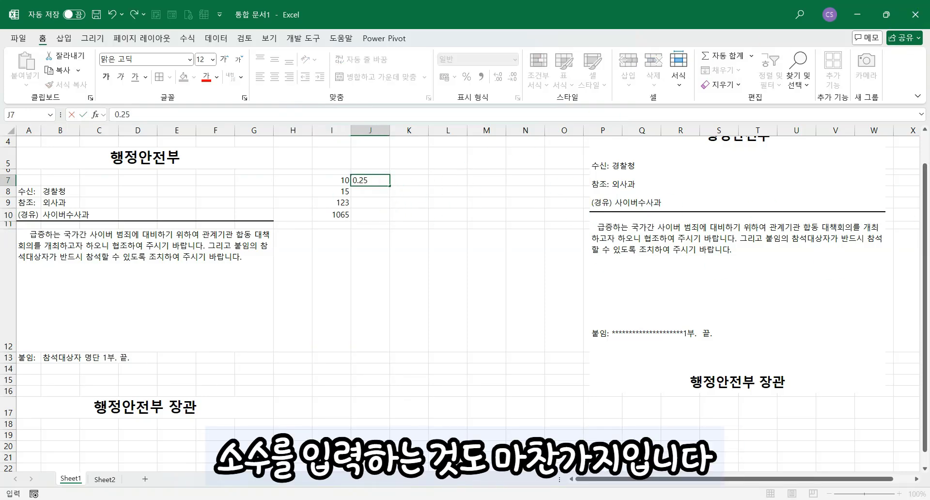
pyautogui.write('25')
pyautogui.press('Return')
pyautogui.write('0.47')
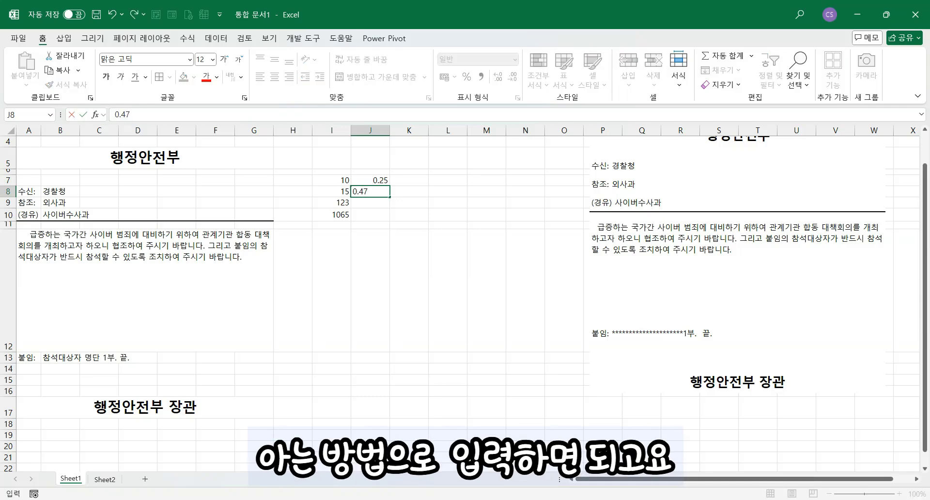
pyautogui.press('Return')
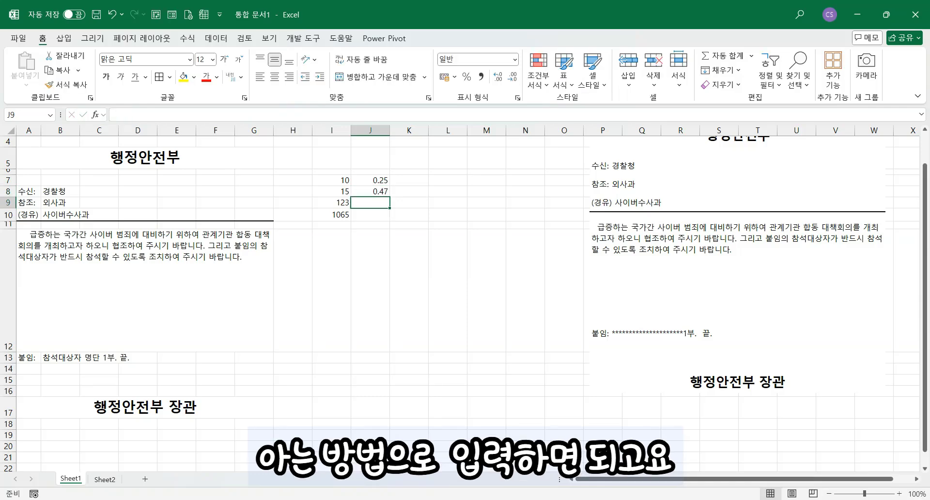
pyautogui.write('0.478')
pyautogui.press('Return')
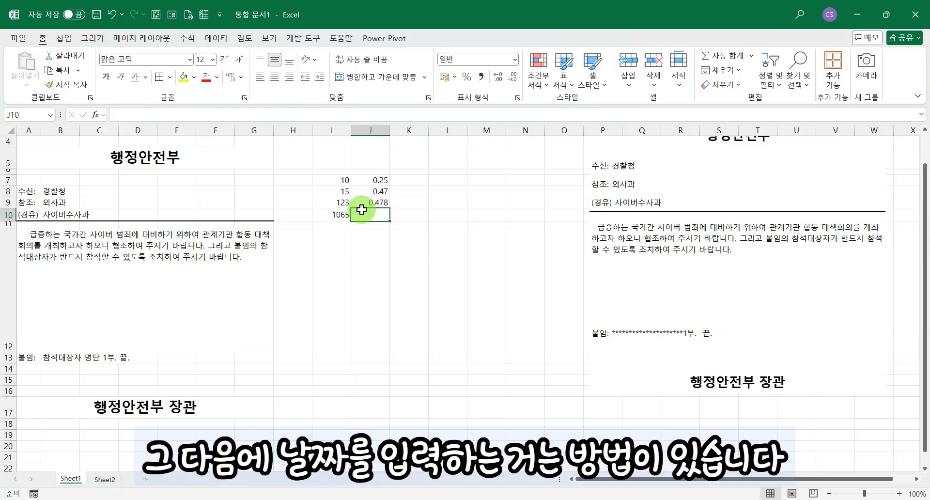
# - Enter the date 2021-01-13 in K7 with hyphens and 2024/10/17 in K8 with slashes
pyautogui.click(413, 181)
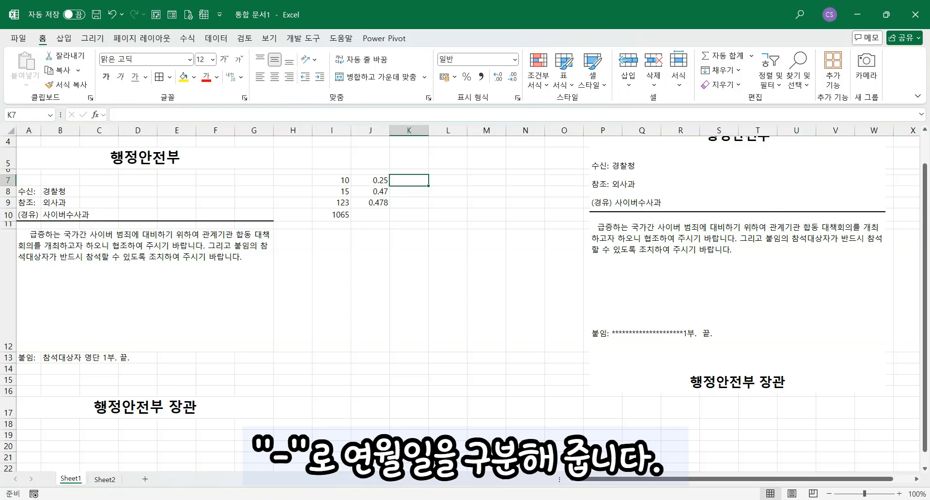
pyautogui.write('2021')
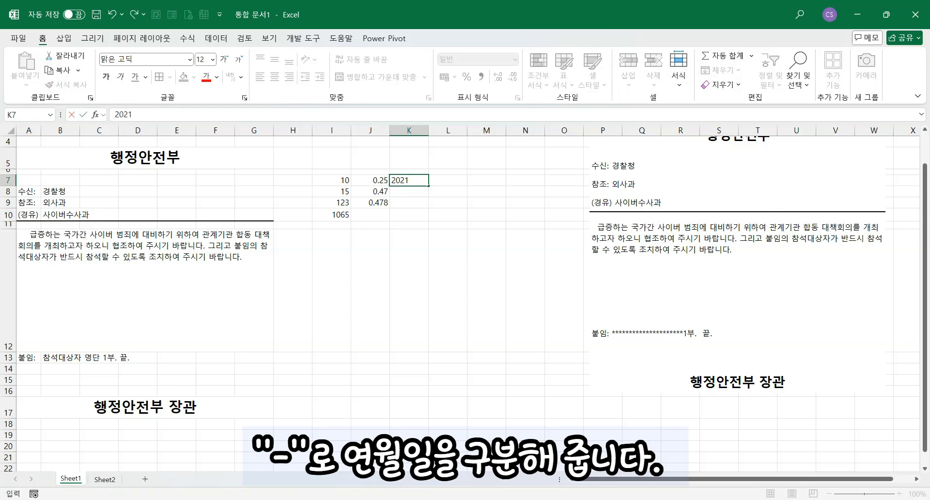
pyautogui.write('-01-1')
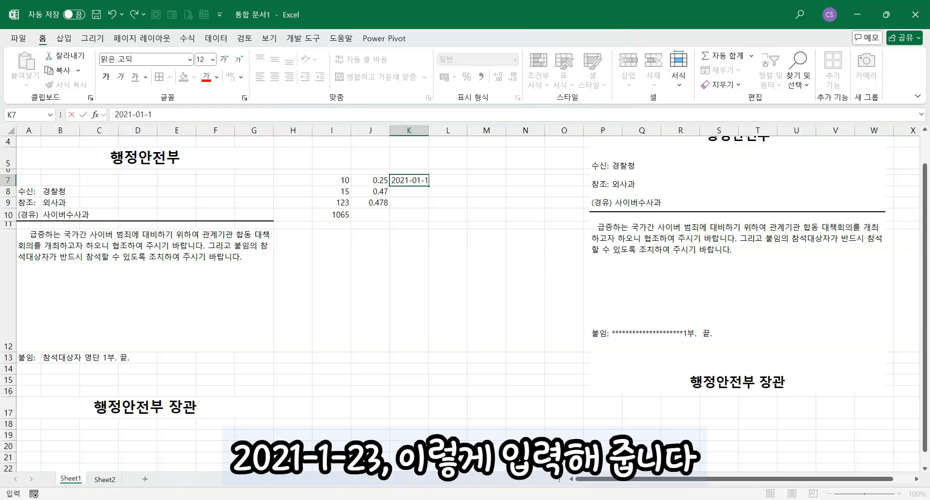
pyautogui.write('3')
pyautogui.press('Return')
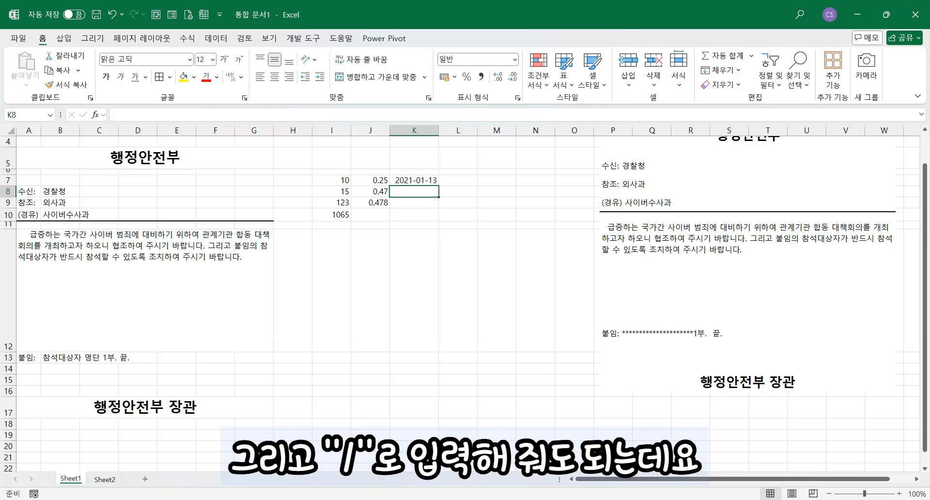
pyautogui.write('2024/10/17')
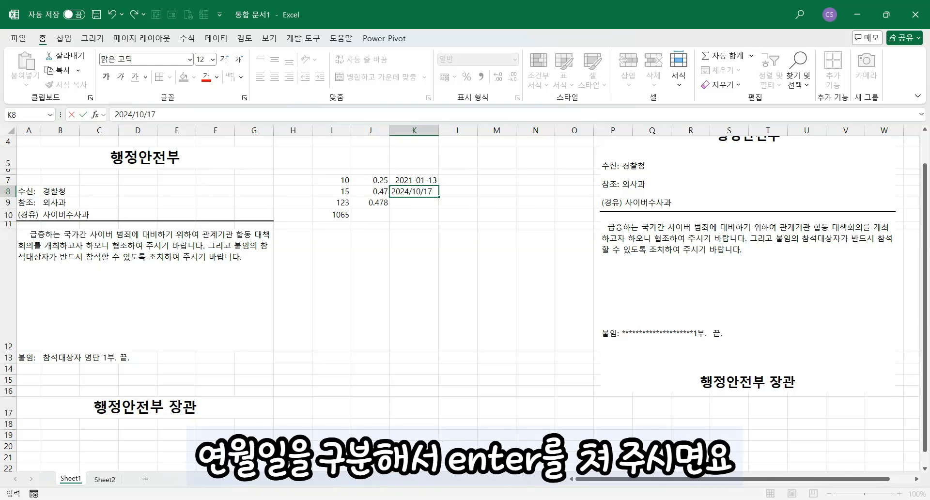
pyautogui.press('Return')
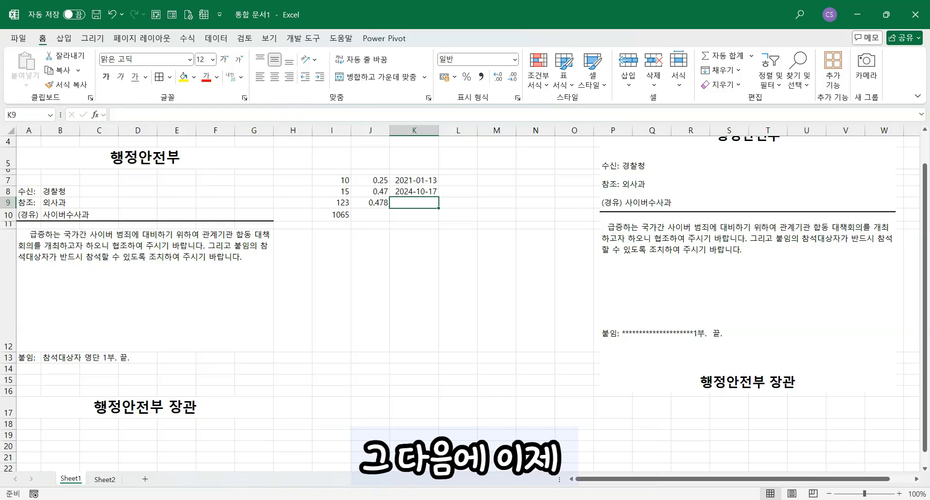
# - Enter the times 07:13:28 in L7 and 13:35:28 in L8, separating hours, minutes and seconds with colons
pyautogui.click(461, 180)
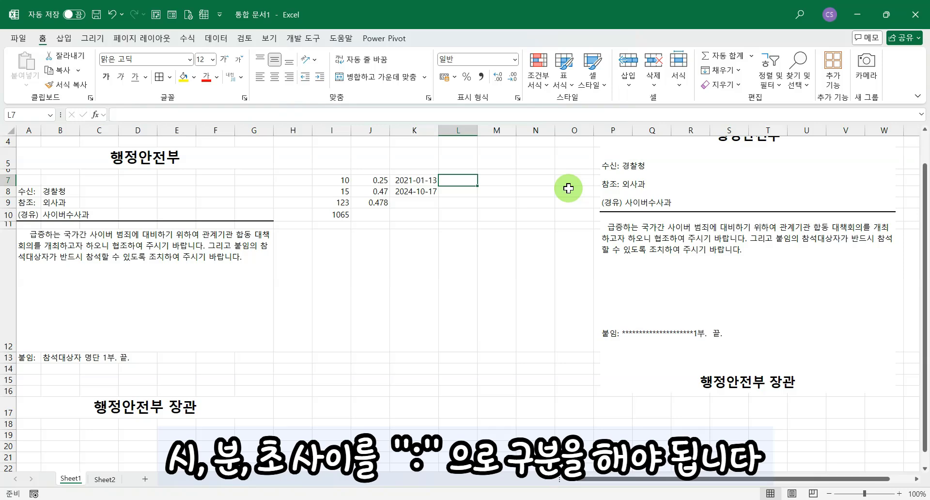
pyautogui.write('07')
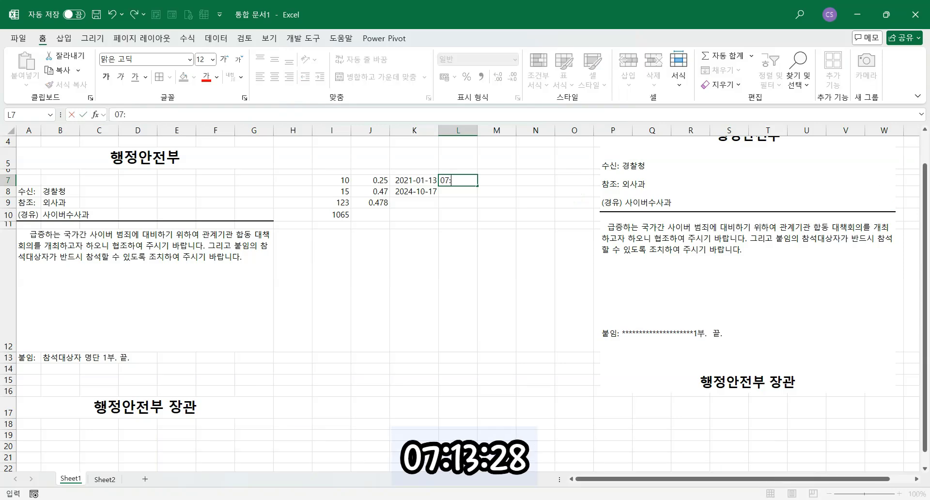
pyautogui.write(':13:')
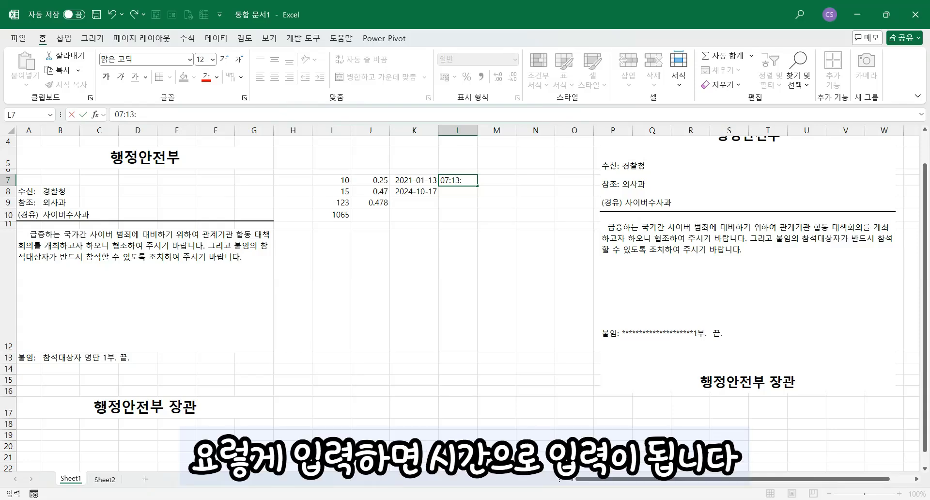
pyautogui.write('28')
pyautogui.press('Return')
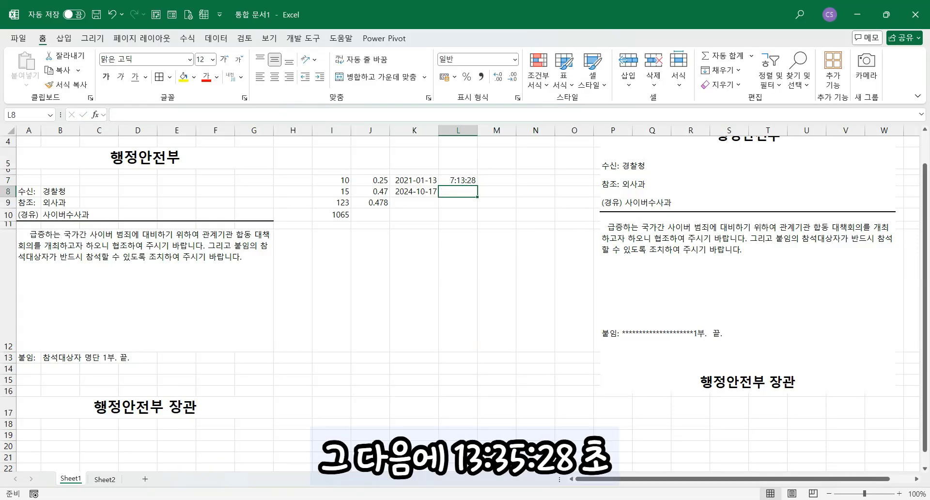
pyautogui.write('13')
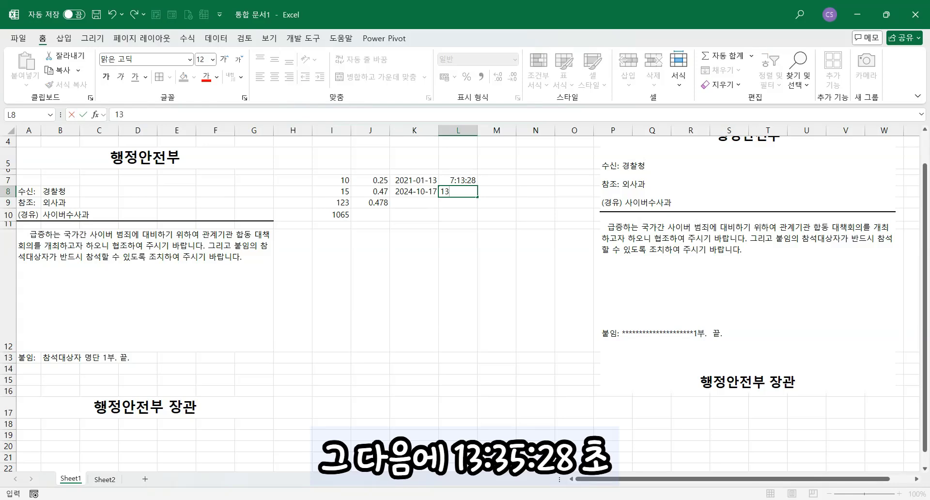
pyautogui.write(':35:28')
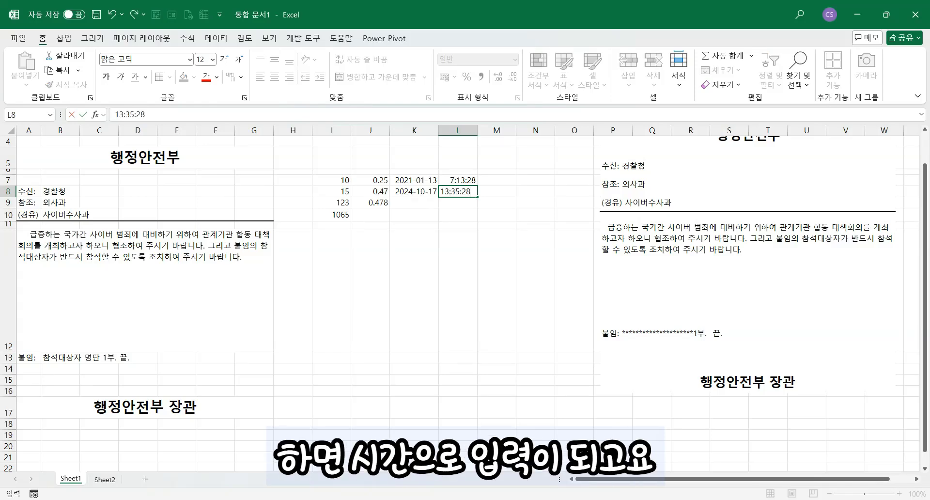
pyautogui.press('Return')
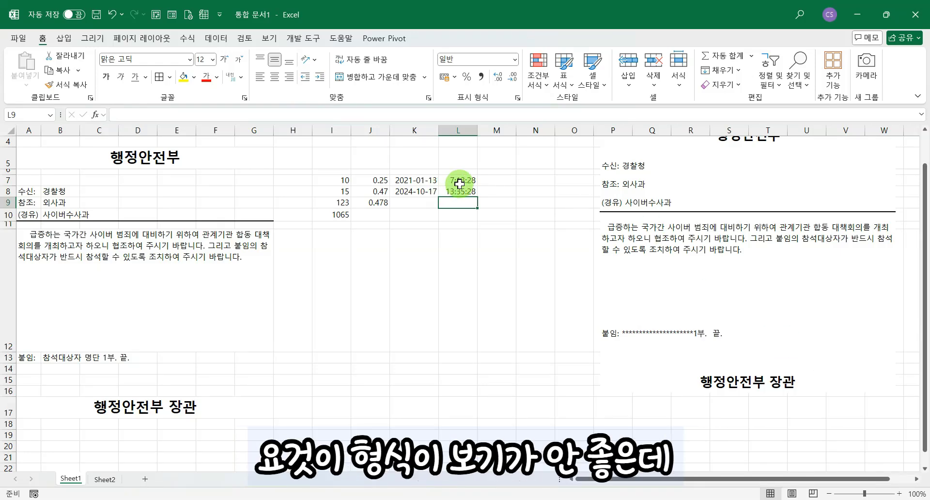
pyautogui.moveTo(458, 183); pyautogui.dragTo(460, 192)
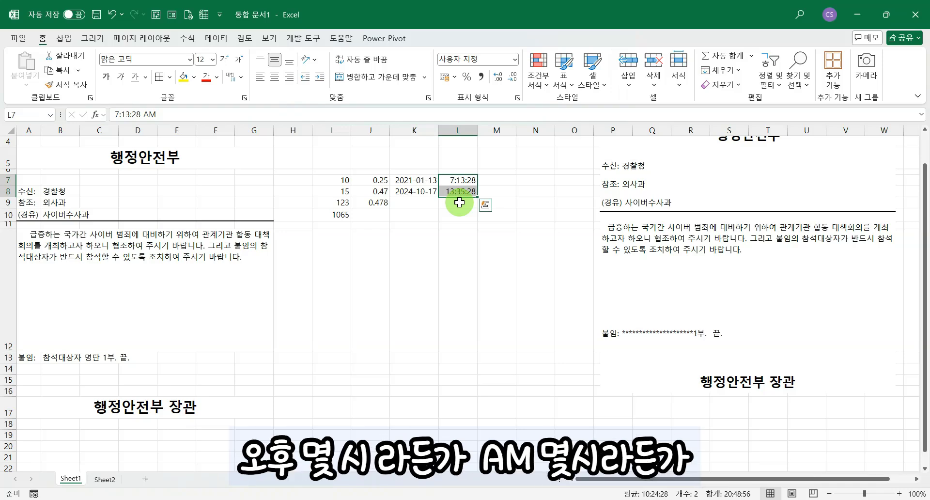
pyautogui.click(486, 232)
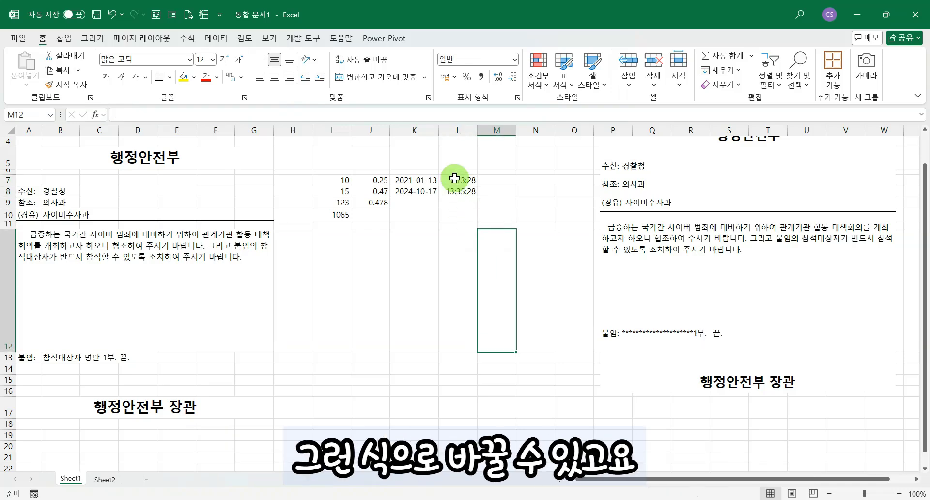
pyautogui.click(456, 235)
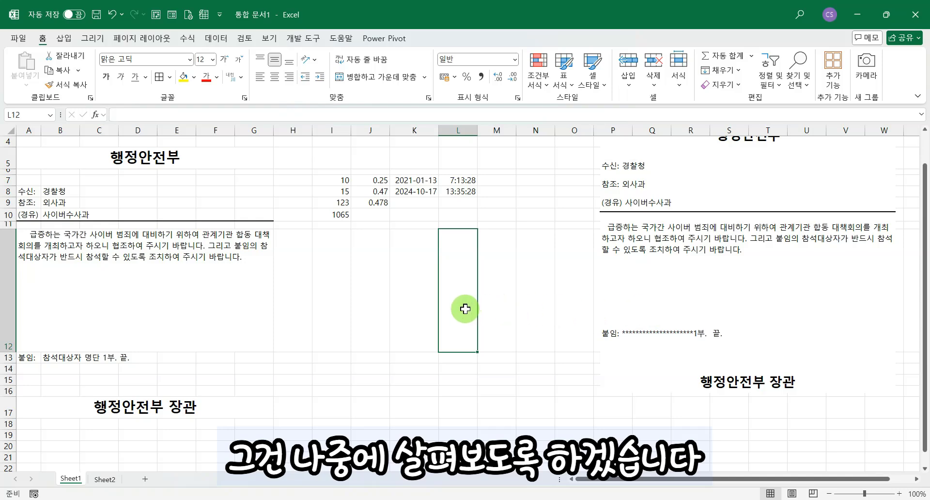
# - Insert the Webdings building symbol with character code 71 twice in cell M7 from the recently used symbols
pyautogui.click(497, 181)
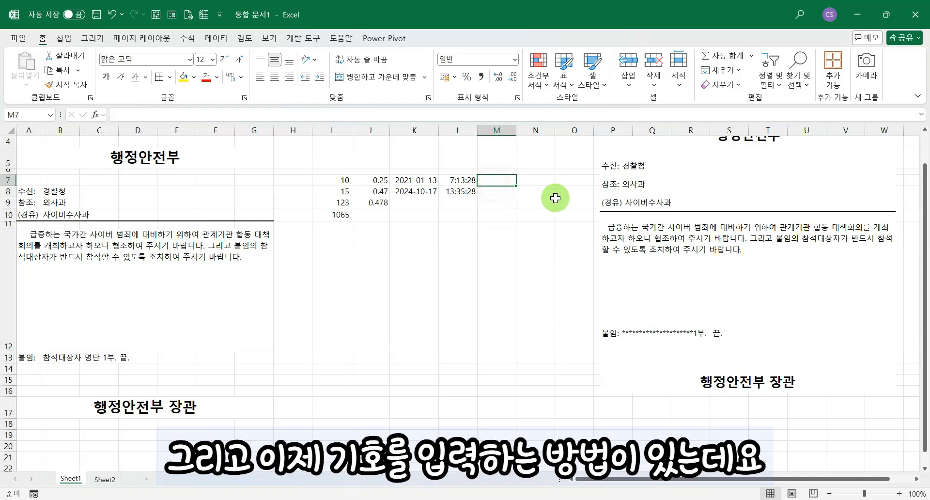
pyautogui.click(65, 40)
pyautogui.click(856, 68)
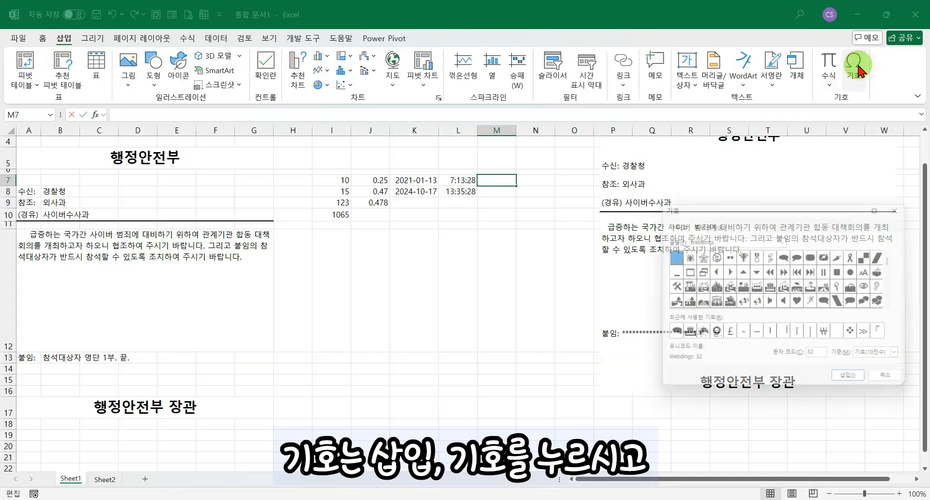
pyautogui.click(785, 239)
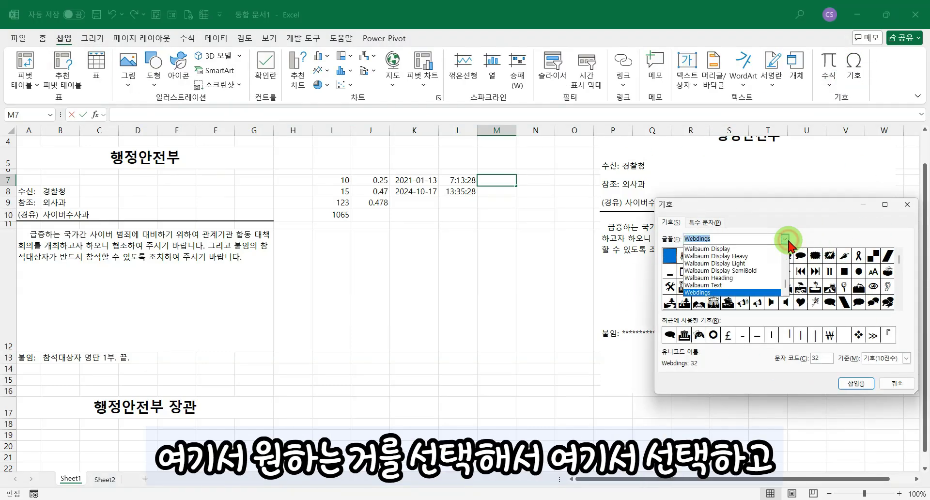
pyautogui.click(785, 239)
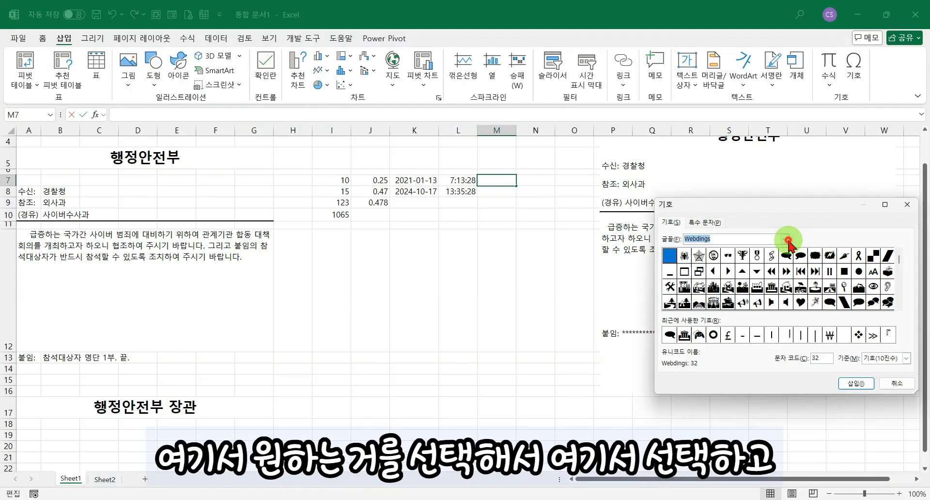
pyautogui.click(680, 335)
pyautogui.click(856, 383)
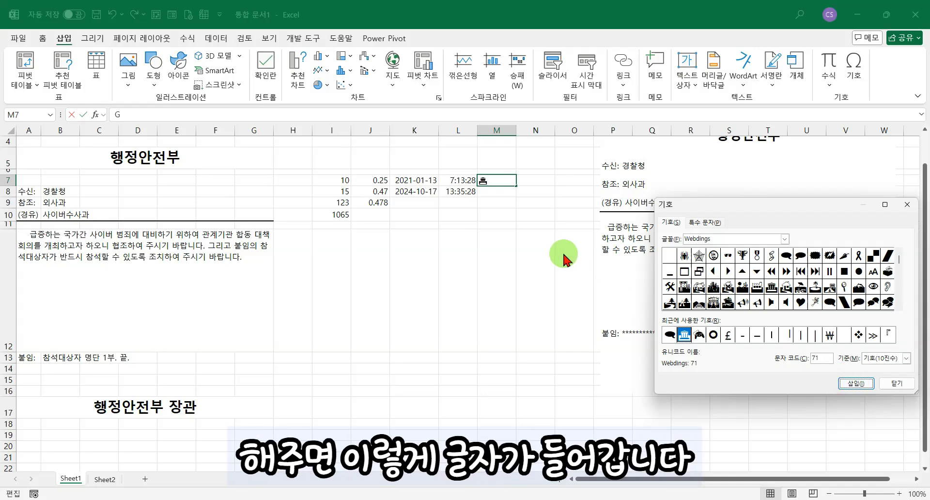
pyautogui.press('Return')
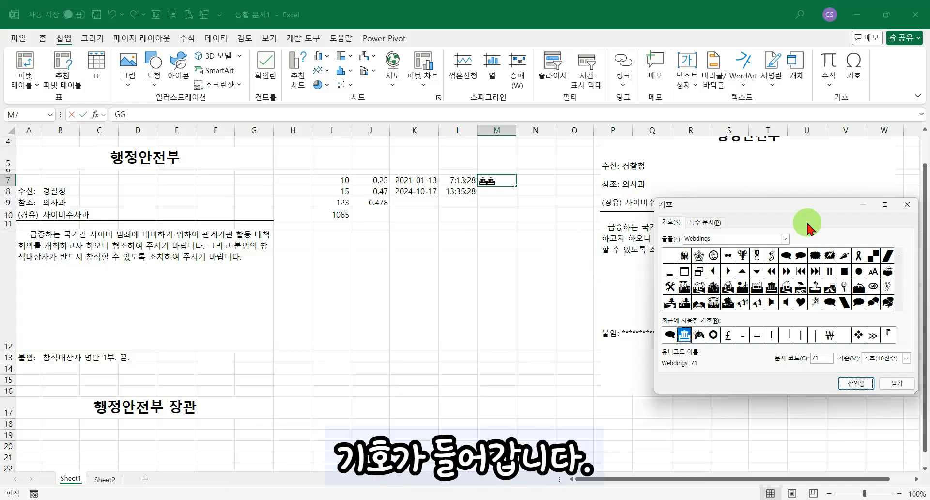
pyautogui.click(895, 383)
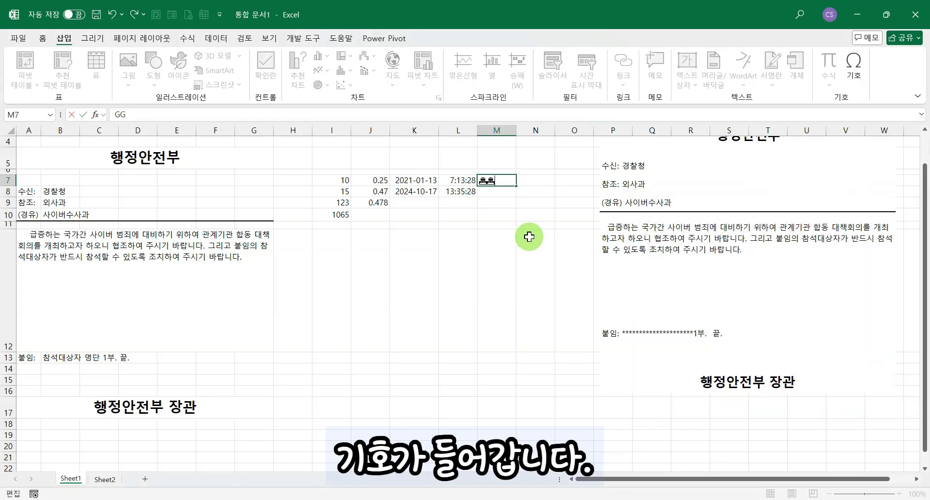
# - Enter the telephone symbol ☎ in cell M8 from the expanded special-character list of the consonant ㅁ
pyautogui.click(493, 194)
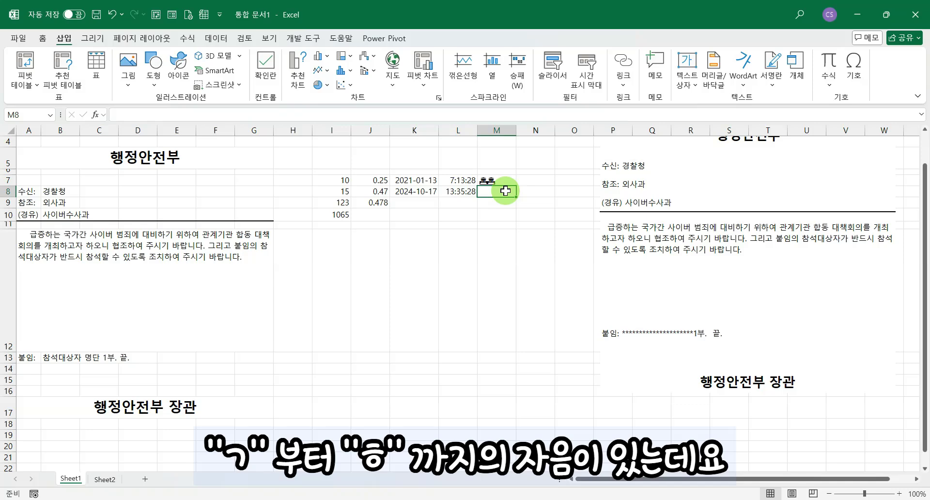
pyautogui.write('ㅁ')
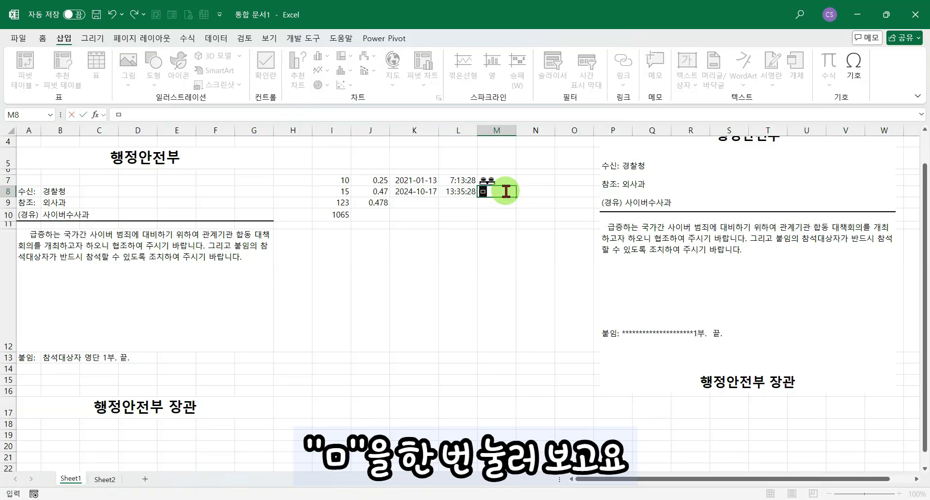
pyautogui.press('Hangul_Hanja')
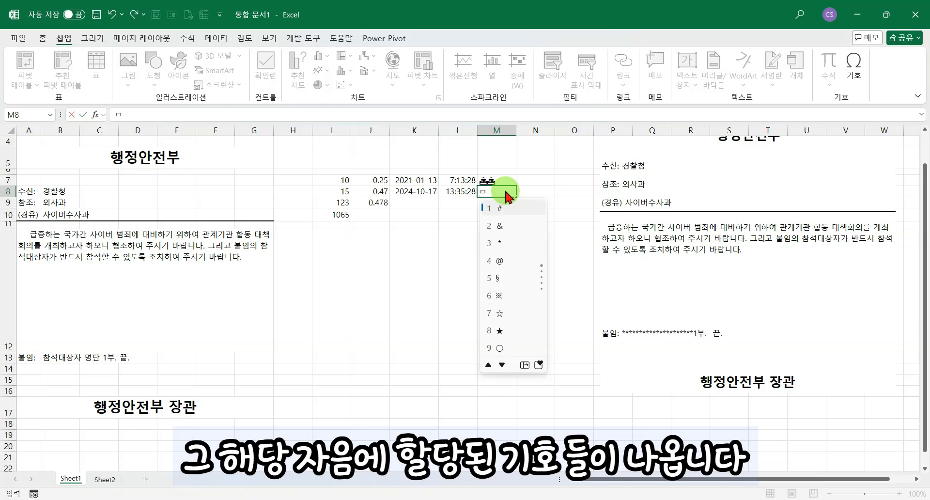
pyautogui.press('Tab')
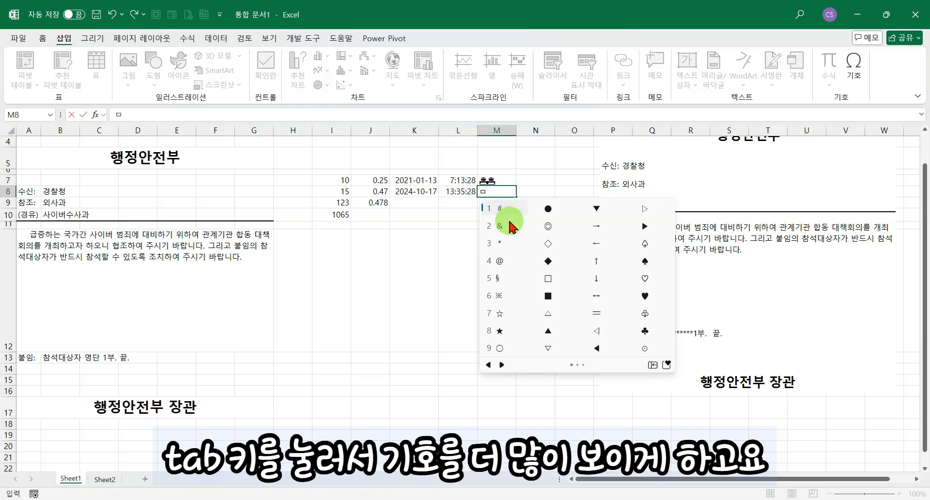
pyautogui.click(501, 366)
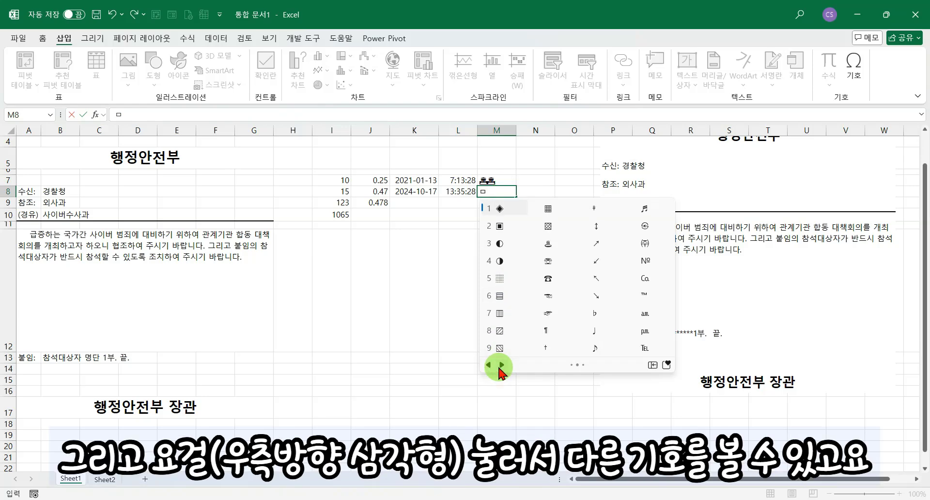
pyautogui.click(487, 366)
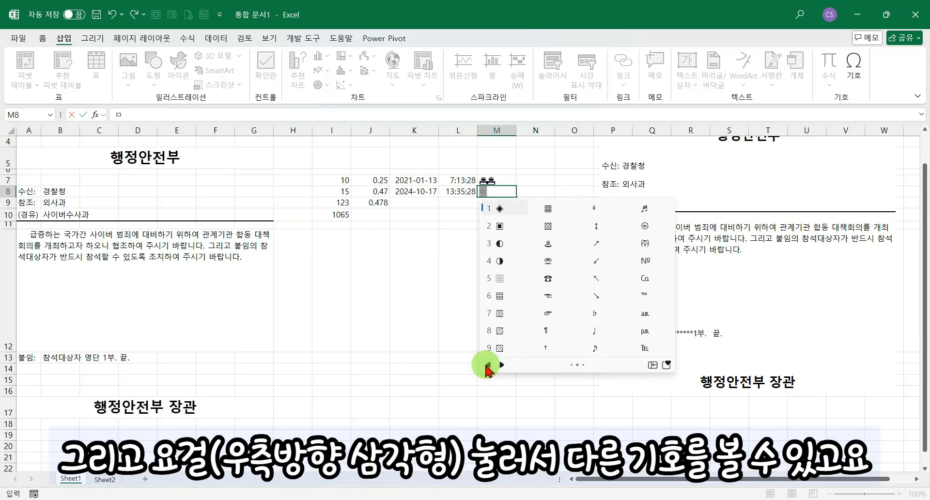
pyautogui.click(501, 364)
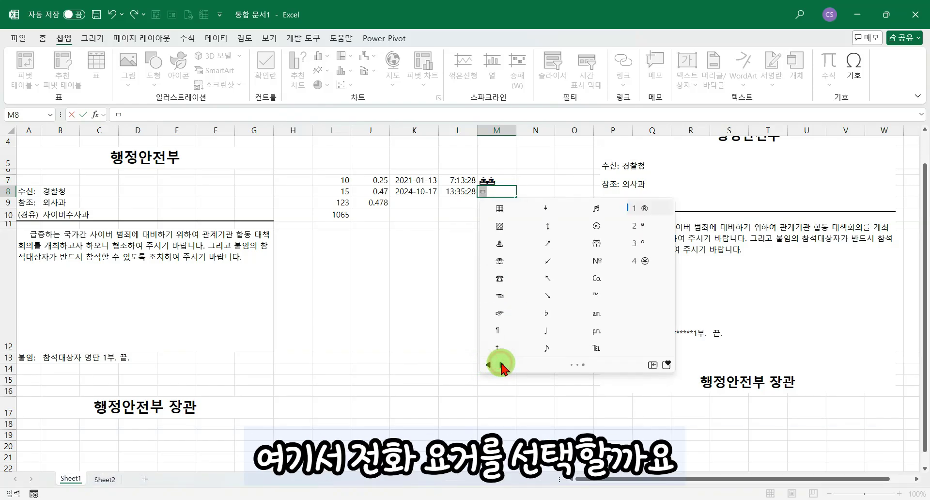
pyautogui.click(498, 281)
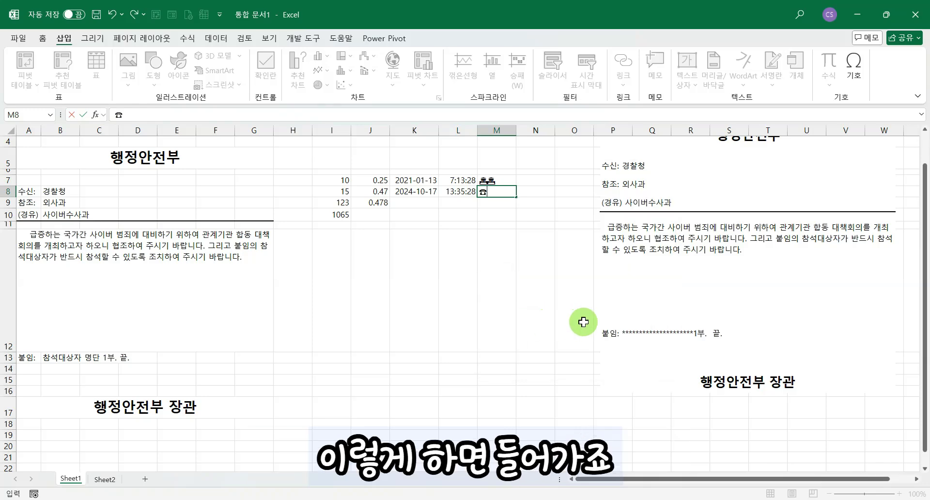
pyautogui.press('Return')
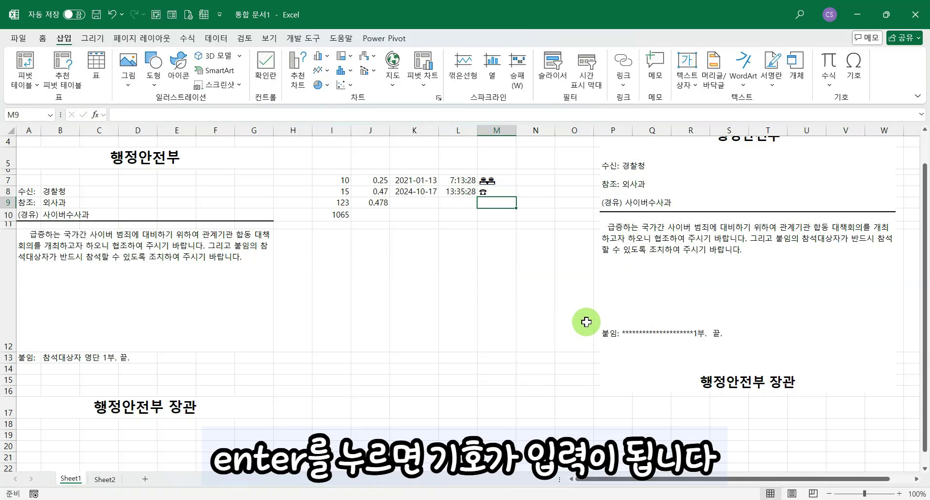
# - Enter 대한민국 in cell N7 and convert the whole word to the Hanja 大韓民國
pyautogui.click(523, 182)
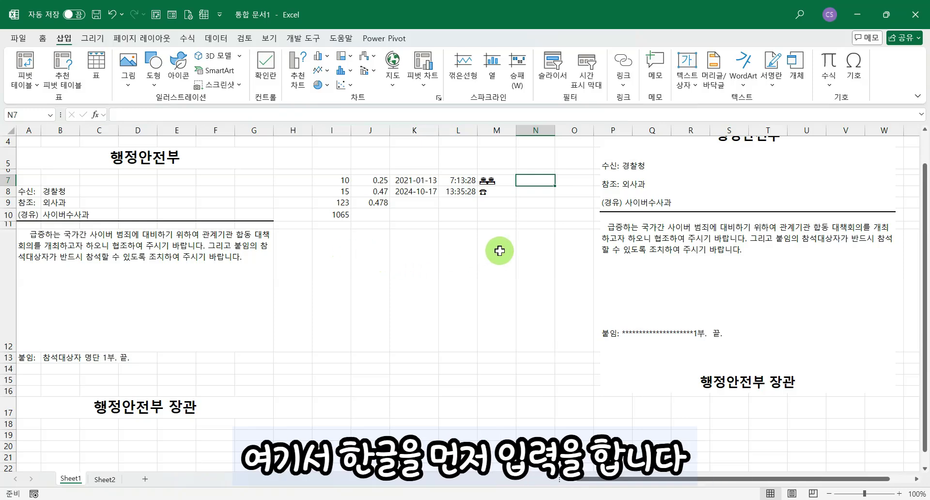
pyautogui.write('대한')
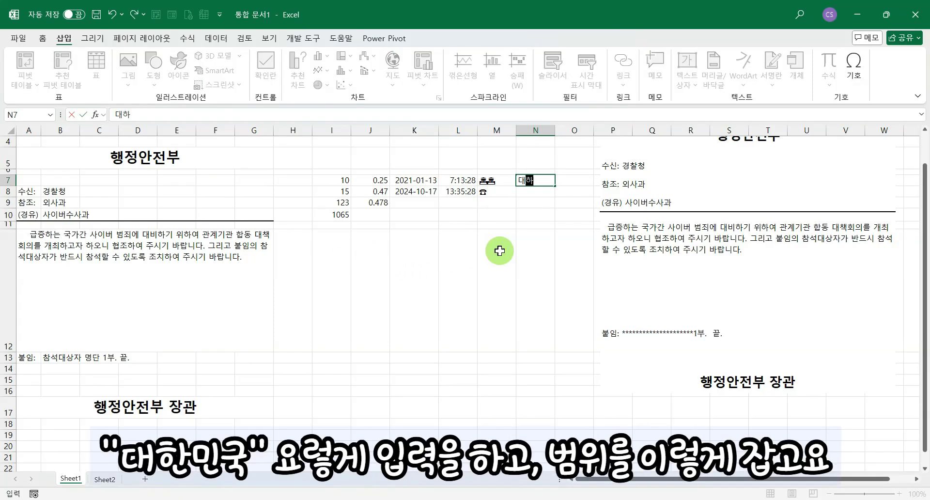
pyautogui.write('민국')
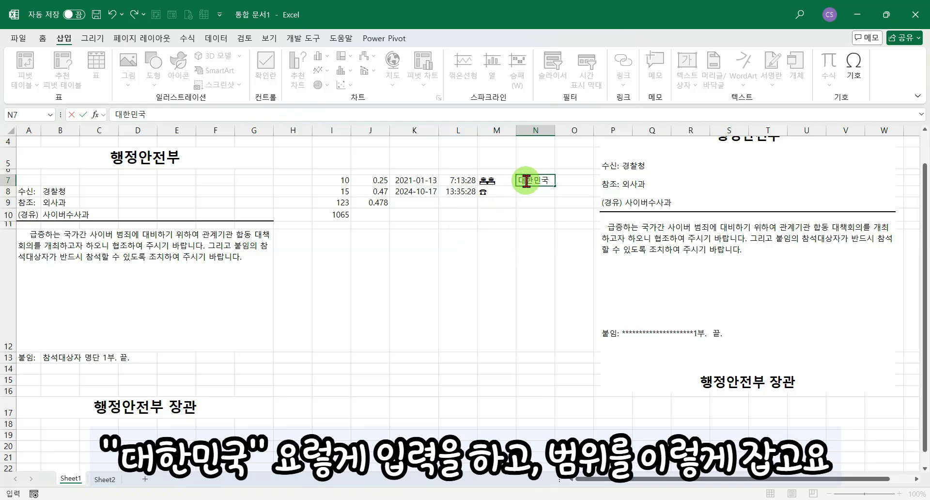
pyautogui.moveTo(518, 180); pyautogui.dragTo(550, 181)
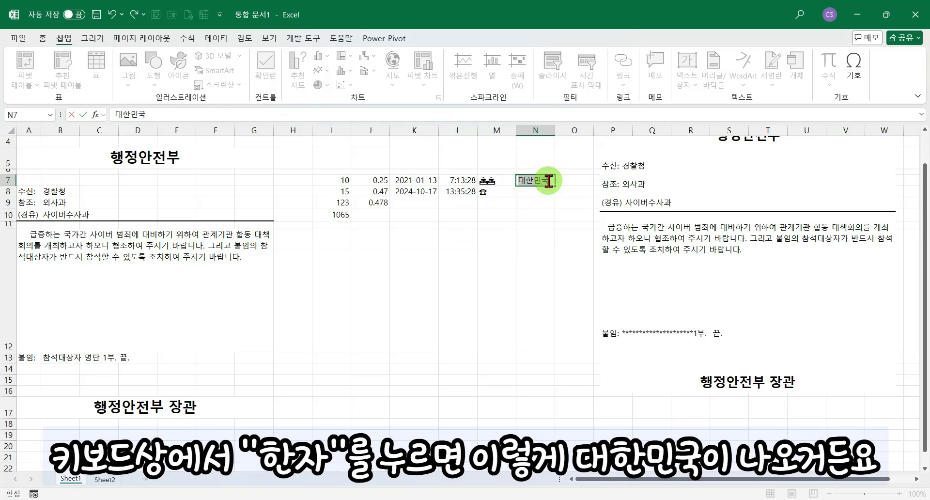
pyautogui.press('Hangul_Hanja')
pyautogui.click(550, 182)
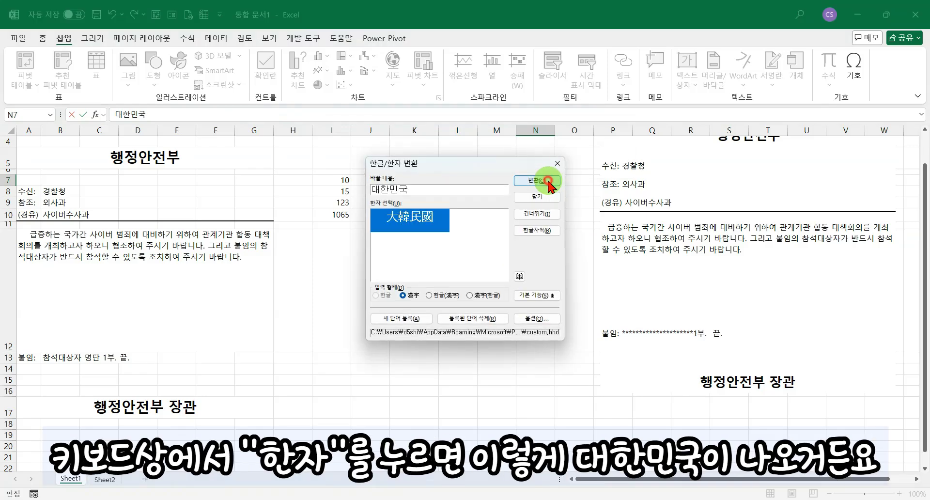
pyautogui.click(526, 202)
# - Enter 대한민국 in N8 and convert it to 大韓民國 with the review command 한글/한자 변환
pyautogui.click(529, 192)
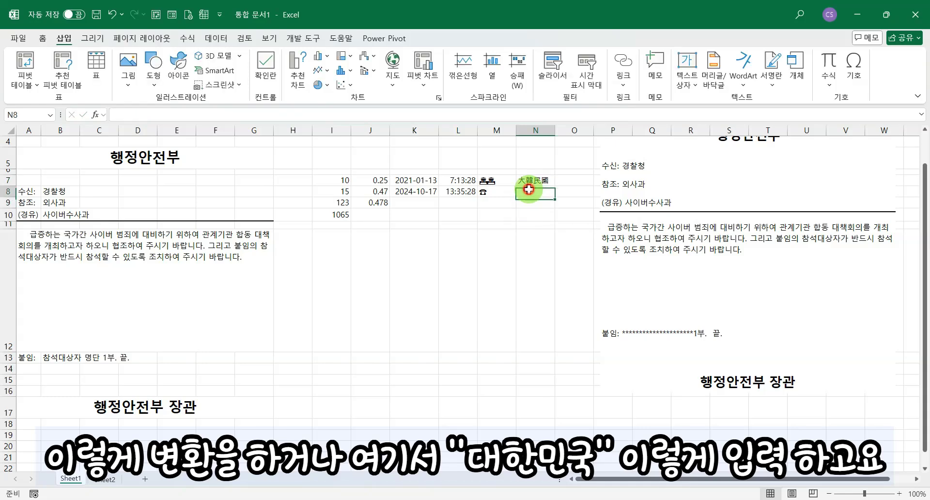
pyautogui.write('대한민')
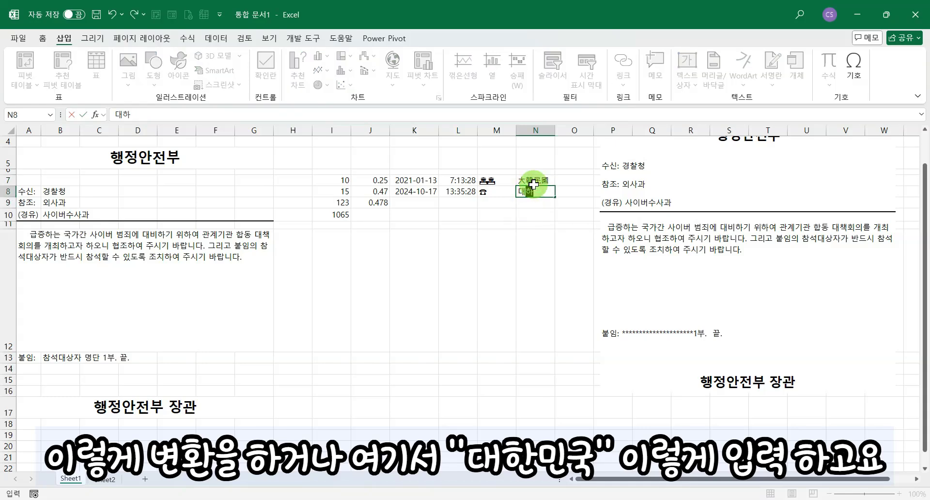
pyautogui.write('국')
pyautogui.moveTo(519, 192); pyautogui.dragTo(551, 193)
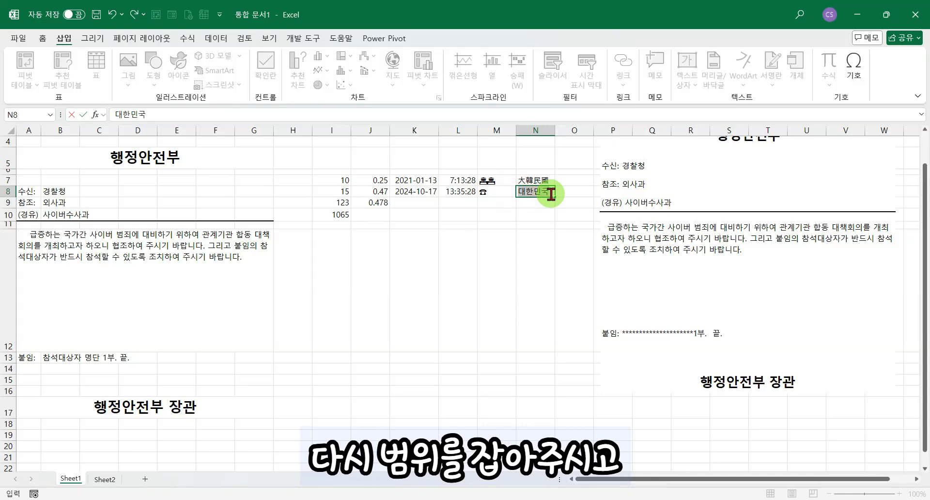
pyautogui.click(245, 38)
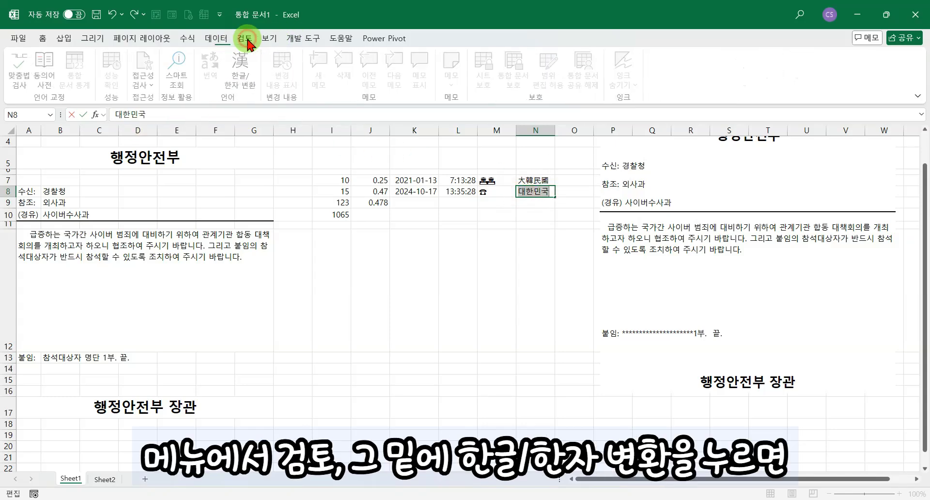
pyautogui.click(240, 80)
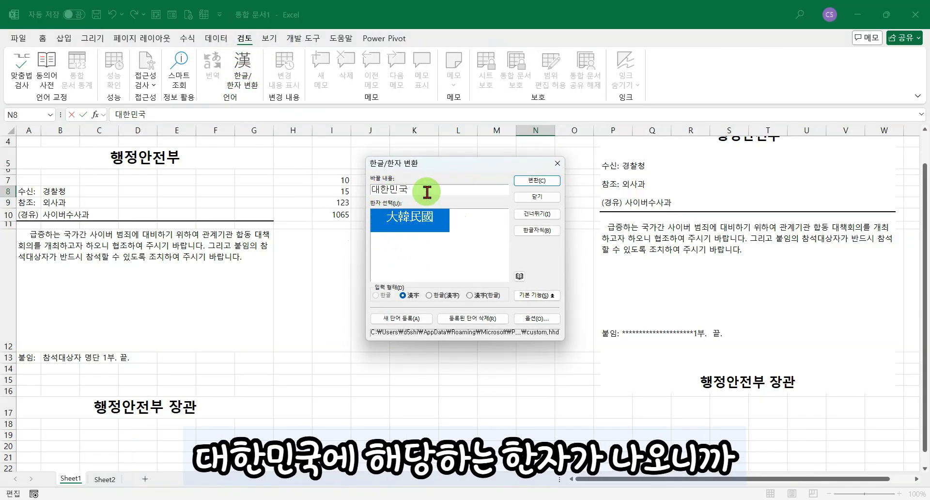
pyautogui.click(537, 181)
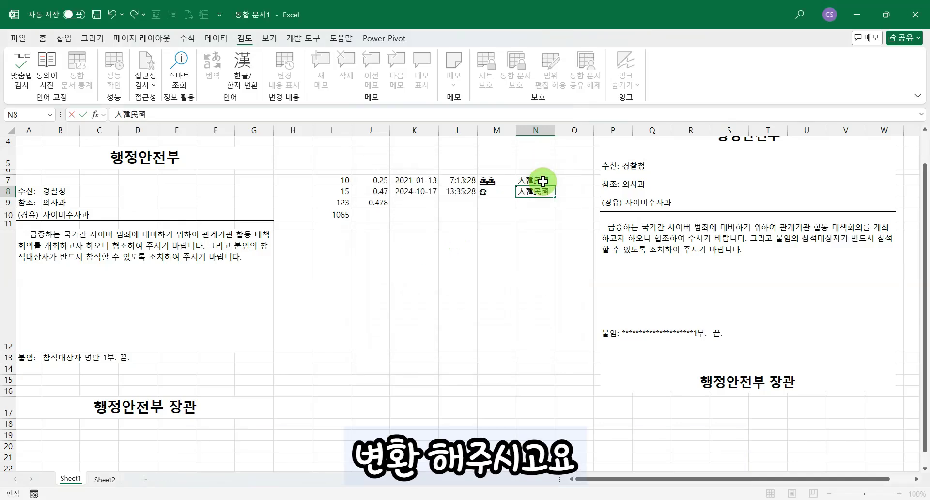
pyautogui.click(531, 204)
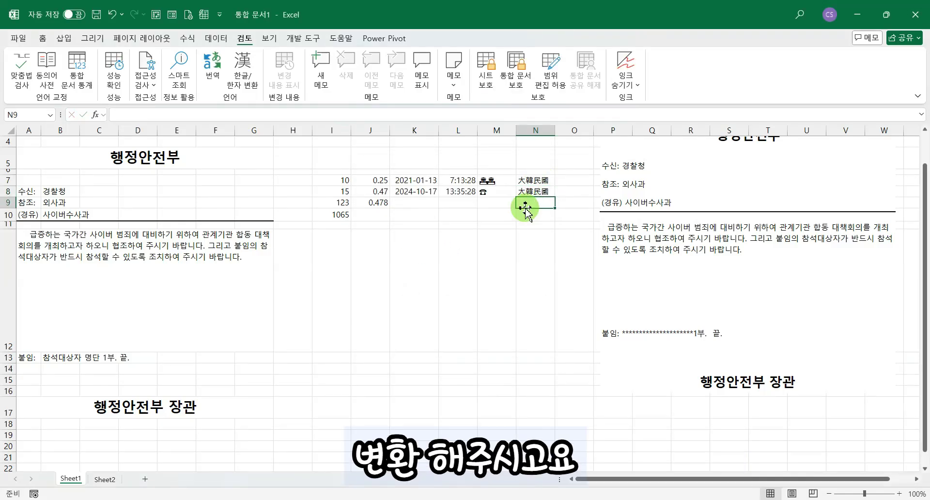
# - Enter 한 in cell N10 and convert it to the Hanja 韓 (나라이름 한)
pyautogui.click(541, 213)
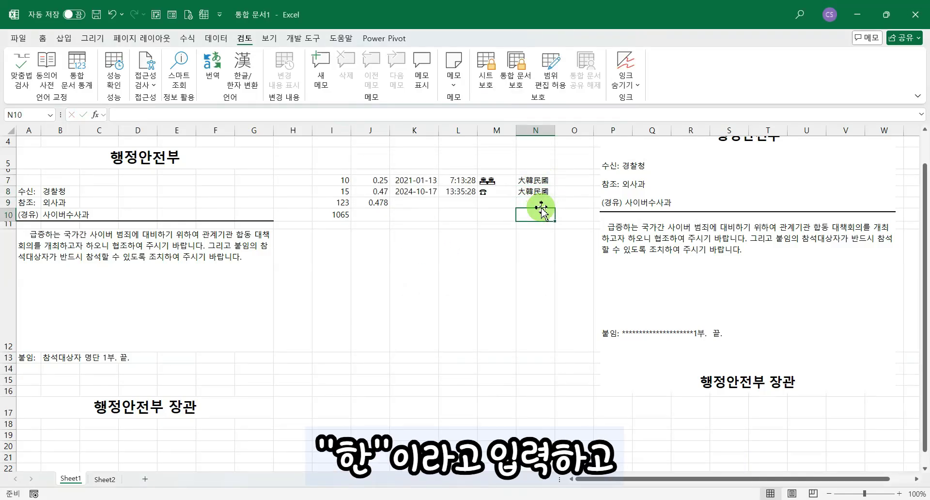
pyautogui.write('한')
pyautogui.press('Hangul_Hanja')
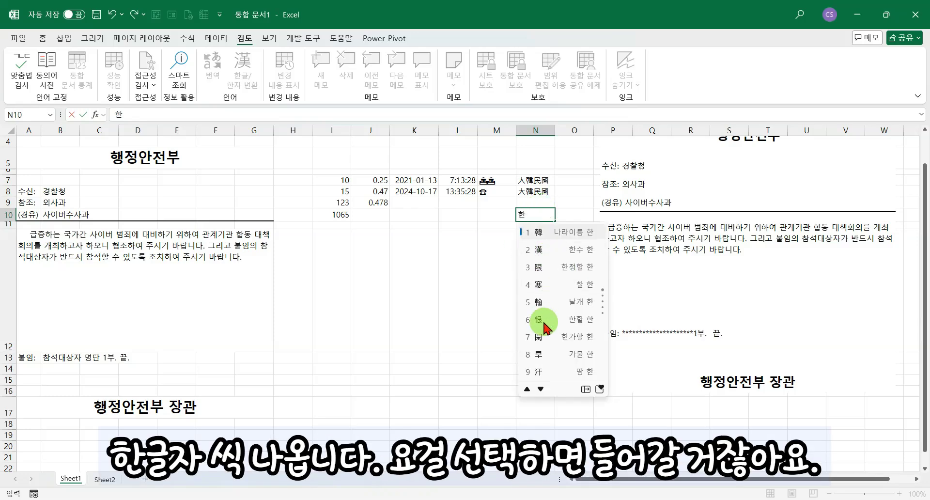
pyautogui.click(536, 233)
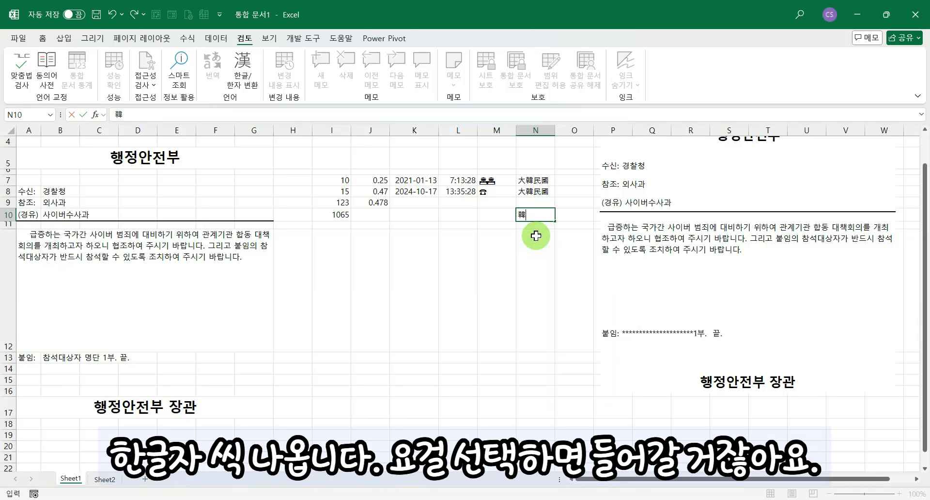
# - Add 국 after 韓 in N10, browse its Hanja candidates and convert it to the 나라 국 variant 囯
pyautogui.write('국')
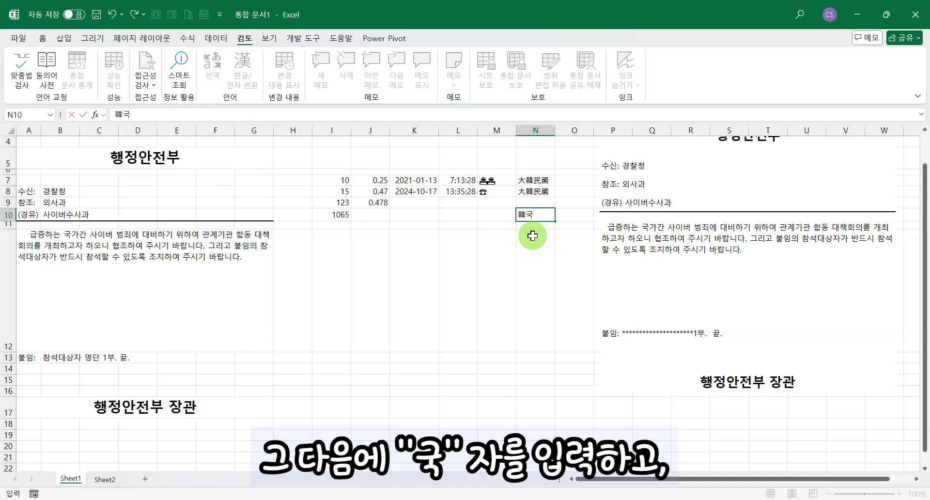
pyautogui.press('Hangul_Hanja')
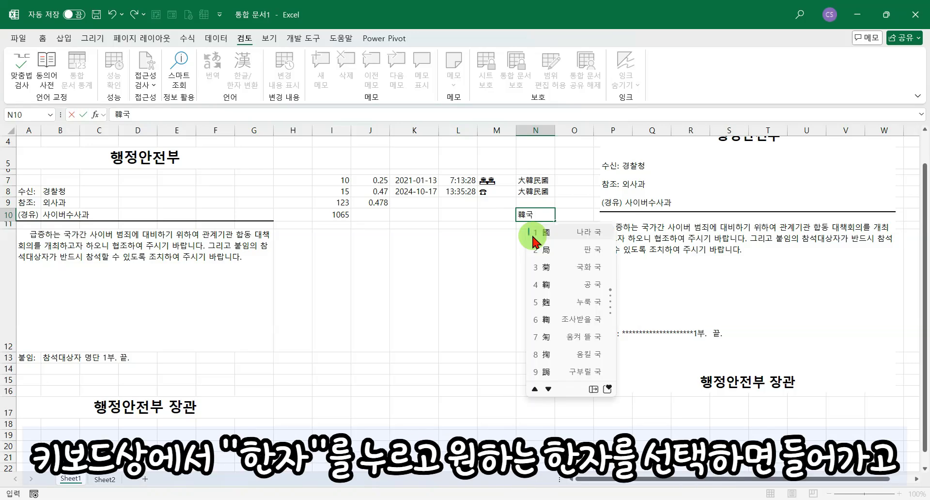
pyautogui.click(549, 390)
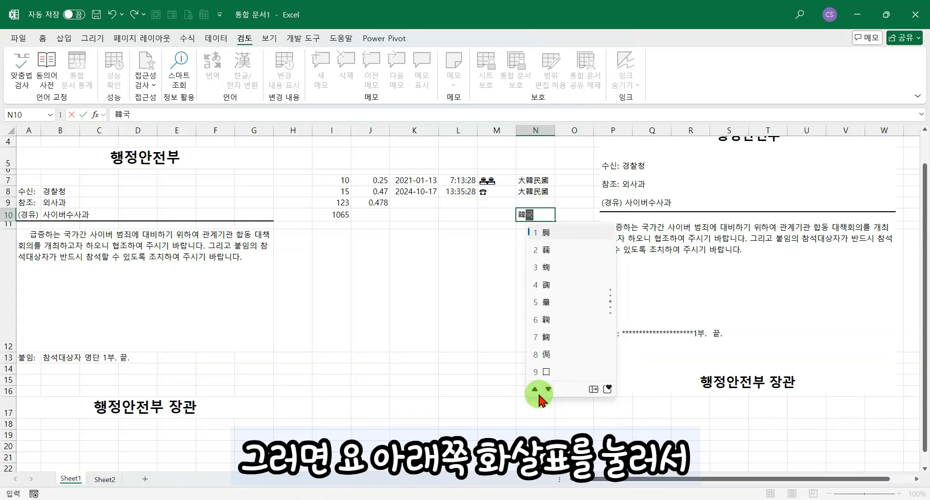
pyautogui.click(535, 390)
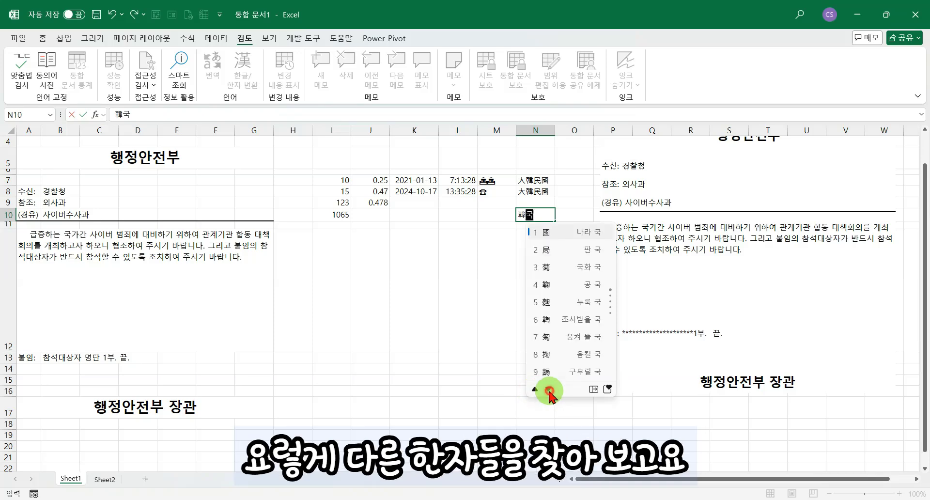
pyautogui.click(549, 389)
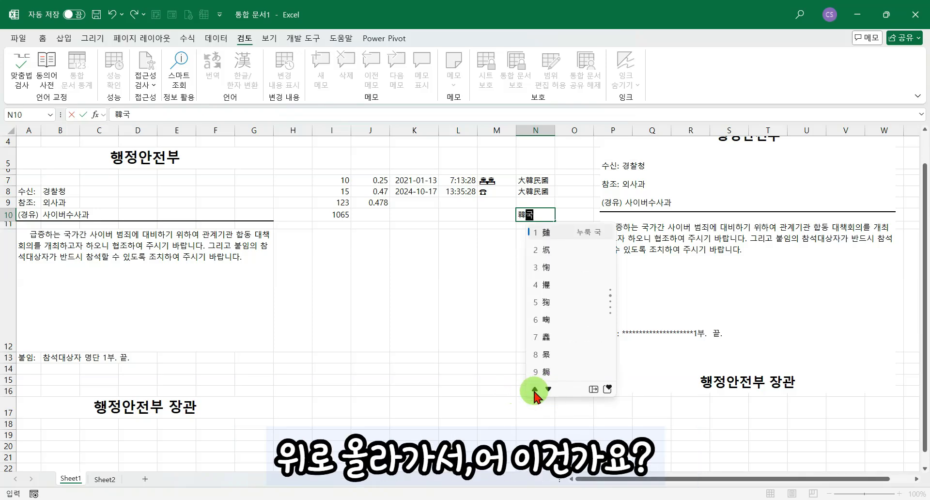
pyautogui.click(535, 389)
pyautogui.click(534, 390)
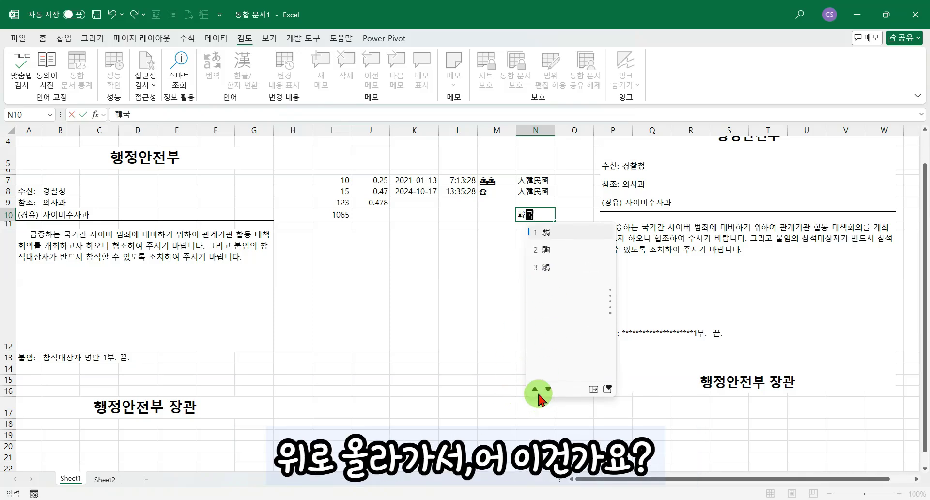
pyautogui.click(535, 390)
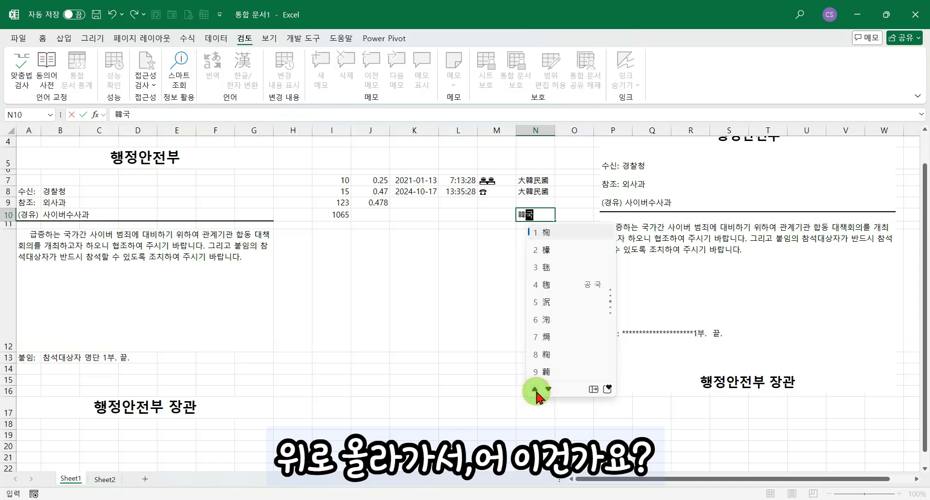
pyautogui.click(534, 389)
pyautogui.click(535, 390)
pyautogui.click(535, 389)
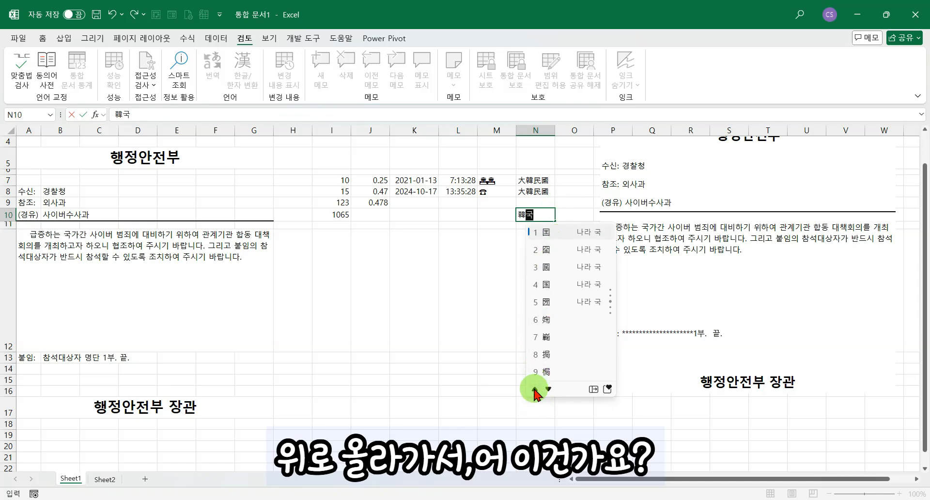
pyautogui.click(549, 389)
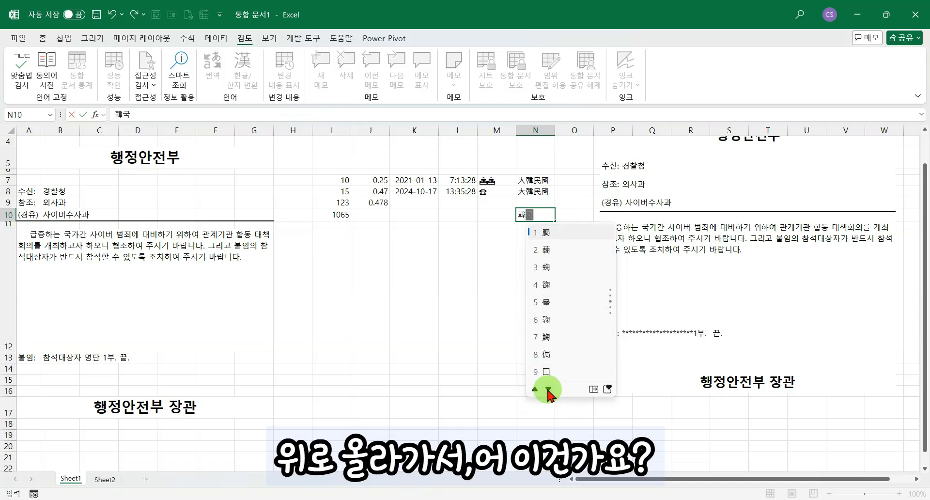
pyautogui.click(535, 389)
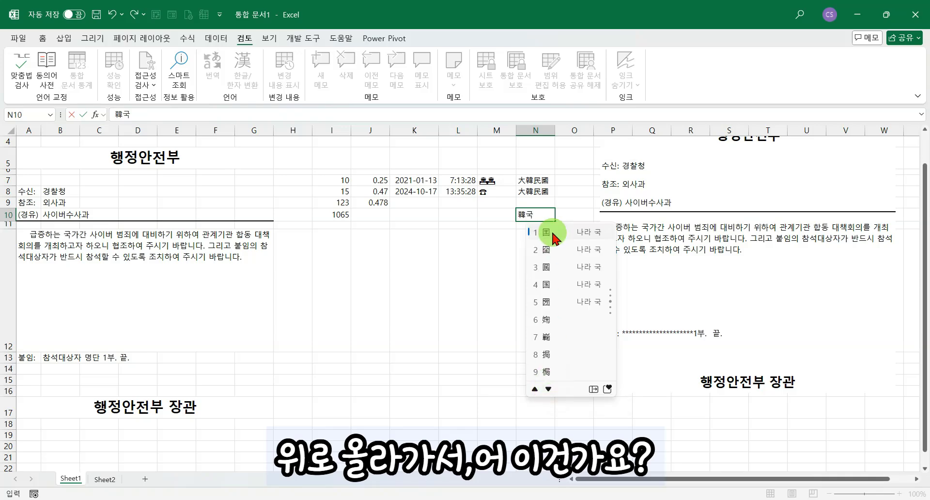
pyautogui.click(550, 233)
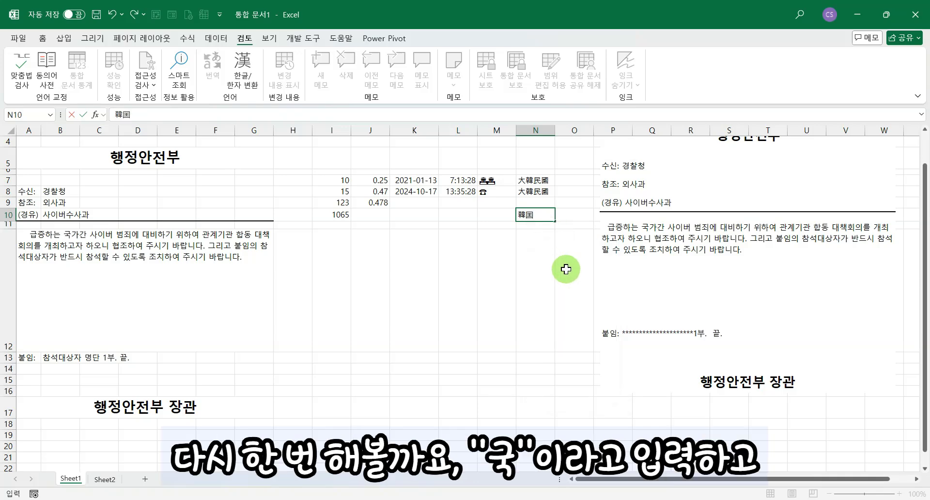
# - Enter 국 in cell N11 and convert it to the Hanja 國 (나라 국)
pyautogui.click(524, 227)
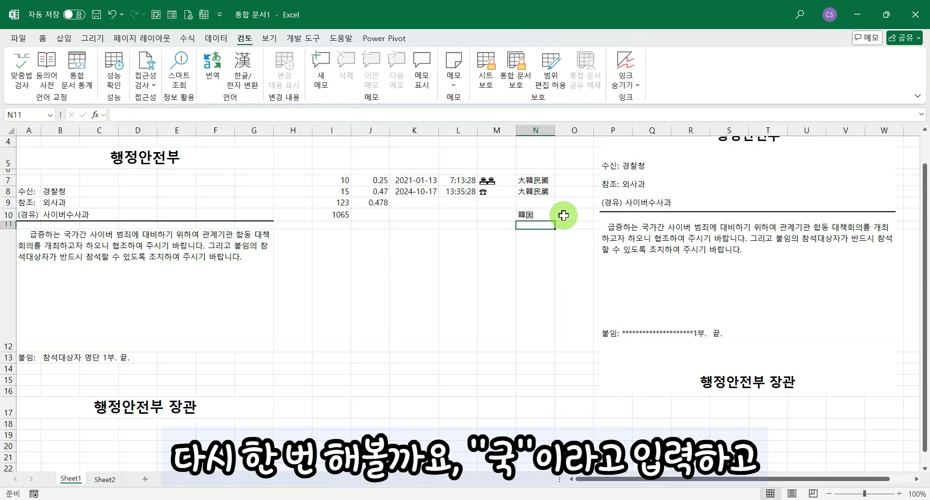
pyautogui.write('국')
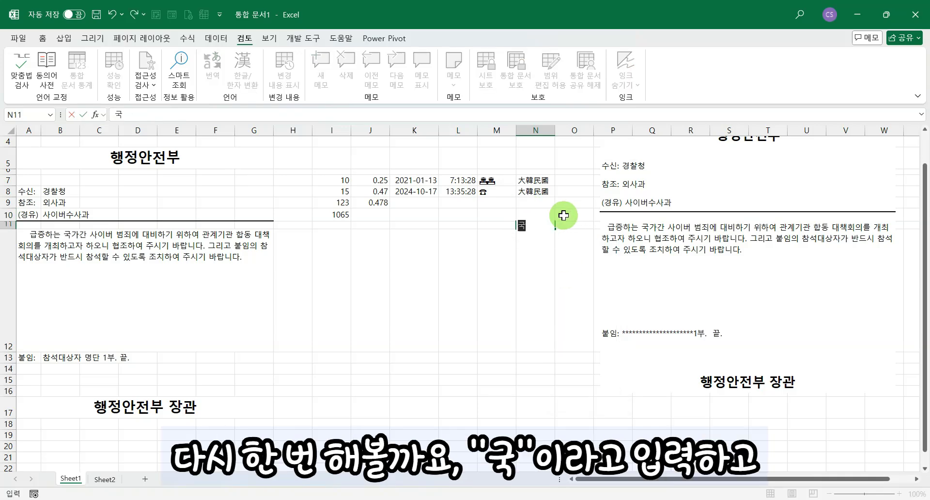
pyautogui.press('Hangul_Hanja')
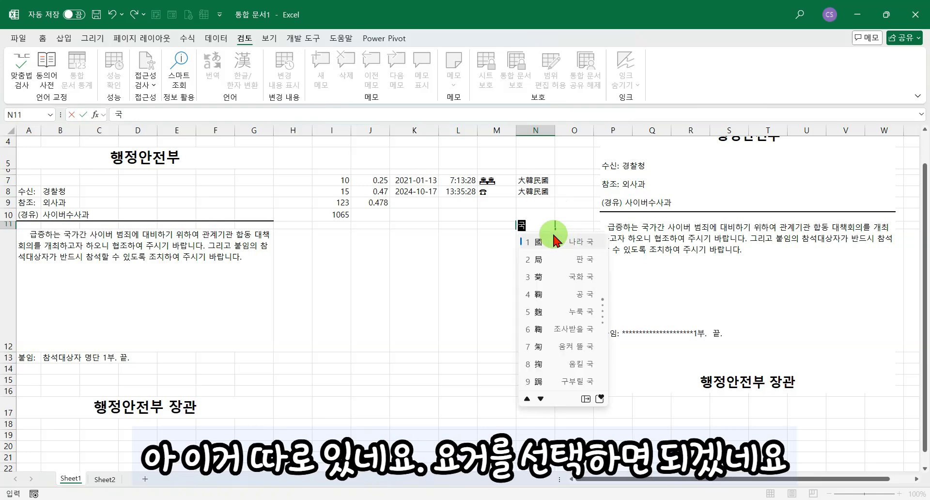
pyautogui.click(536, 241)
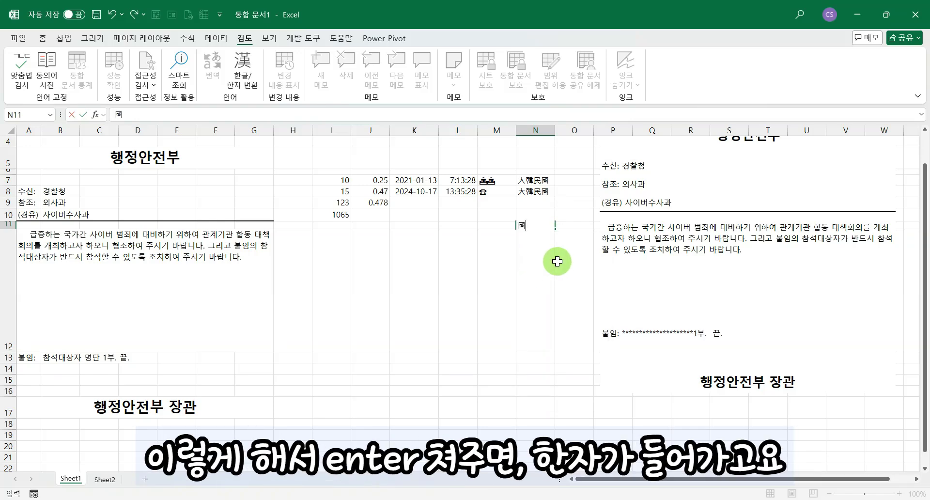
pyautogui.press('Return')
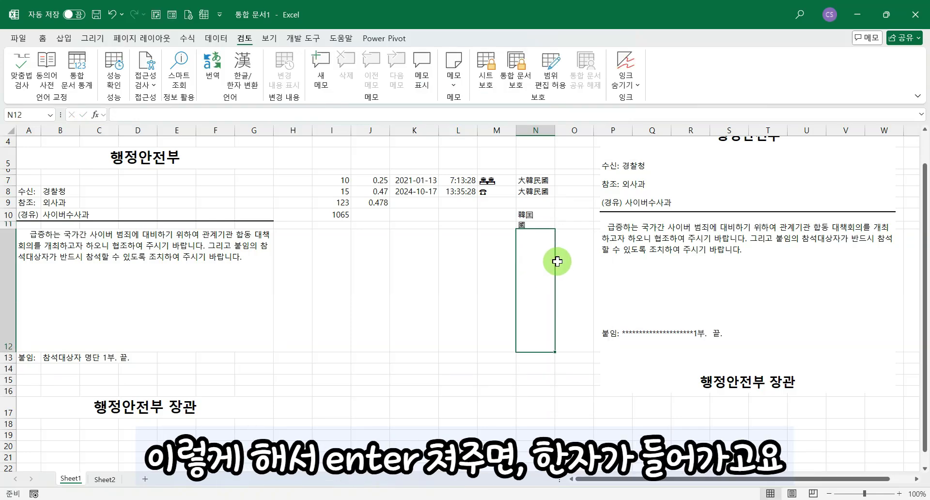